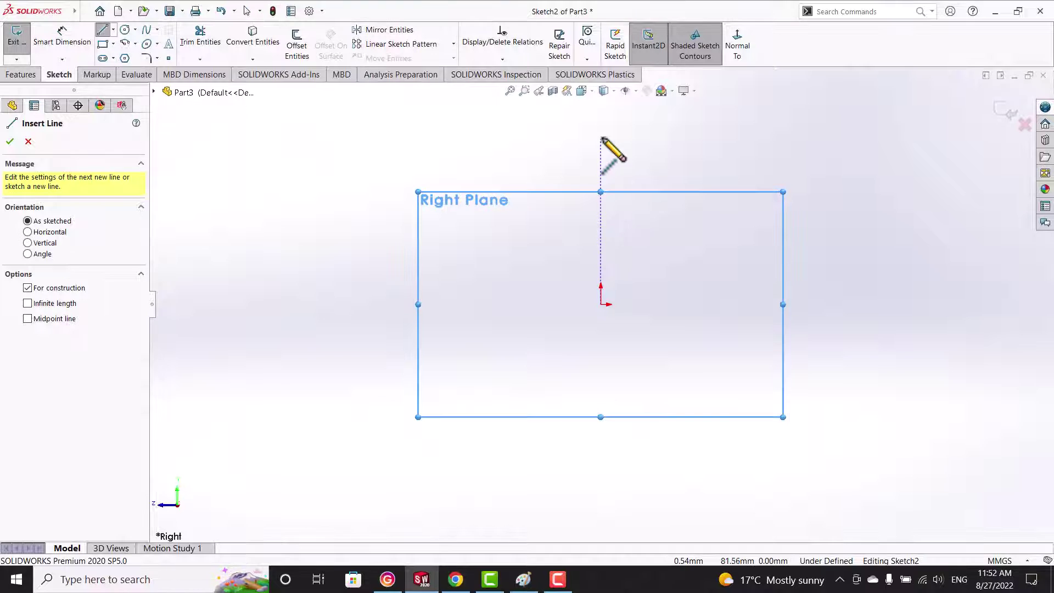
# - Sketch a circle right of the centerline and dimension its diameter to 15 mm
pyautogui.click(125, 29)
pyautogui.click(895, 262)
pyautogui.click(909, 298)
pyautogui.click(53, 41)
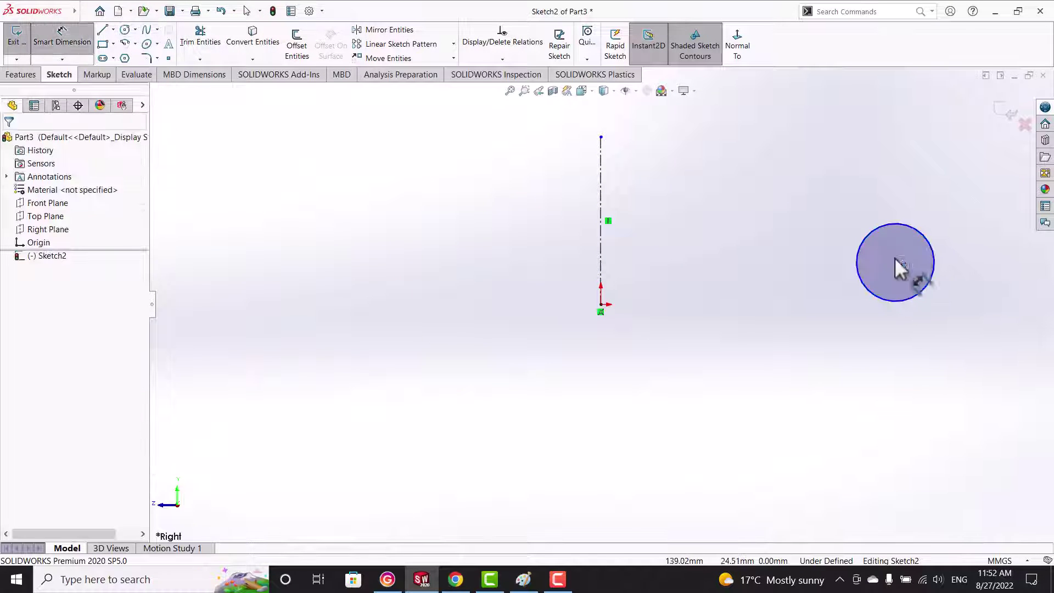
pyautogui.click(929, 240)
pyautogui.click(962, 185)
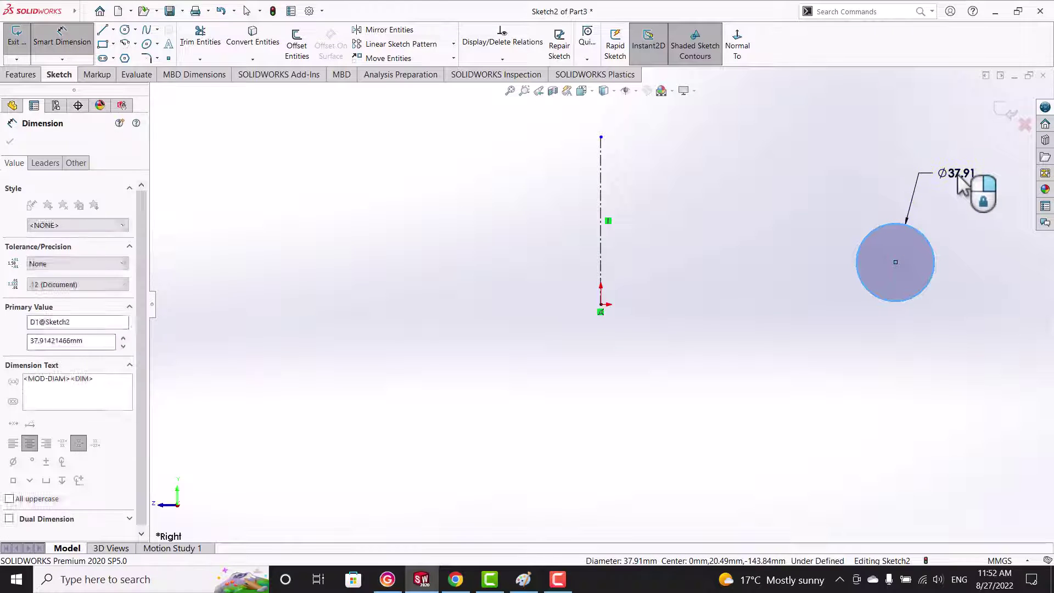
pyautogui.write('15')
pyautogui.press('Return')
# - Place the circle centre 11.5 mm above the origin
pyautogui.moveTo(895, 262); pyautogui.dragTo(608, 315)
pyautogui.click(602, 305)
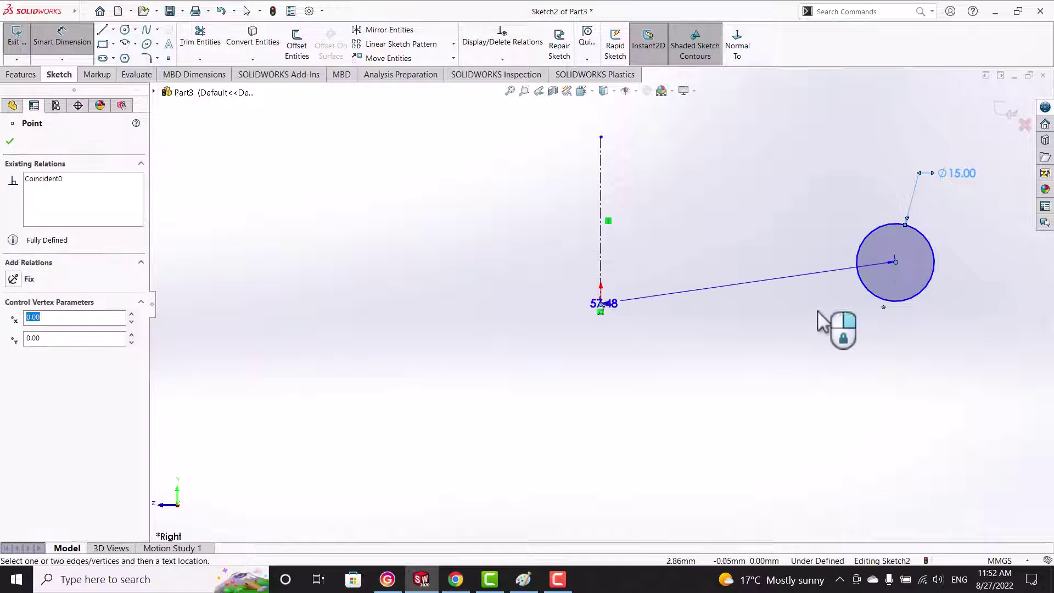
pyautogui.click(989, 299)
pyautogui.write('11.5')
pyautogui.press('Return')
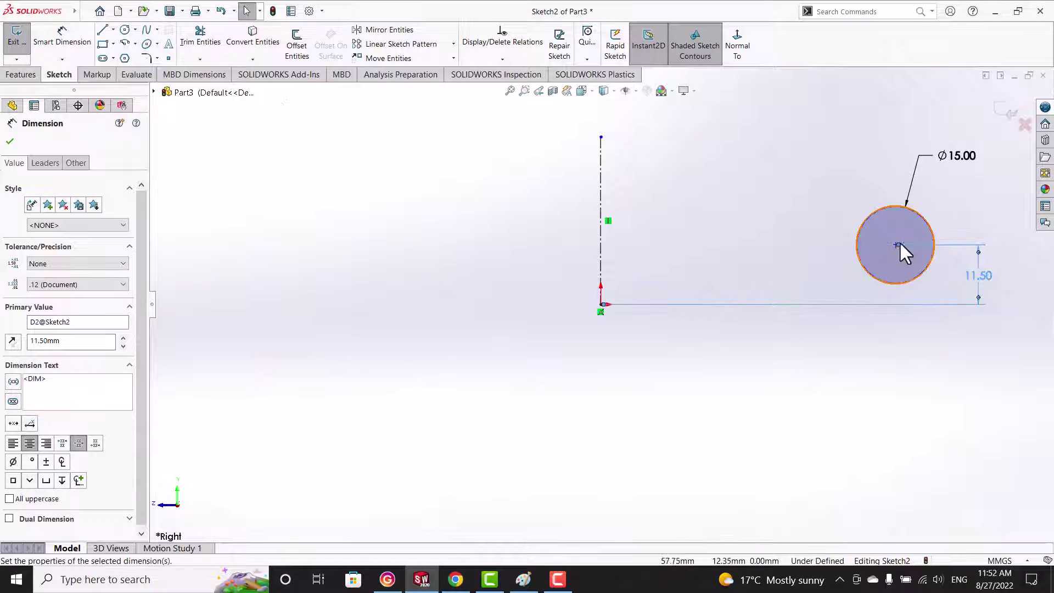
# - Set the circle centre 50 mm horizontally from the origin
pyautogui.click(602, 304)
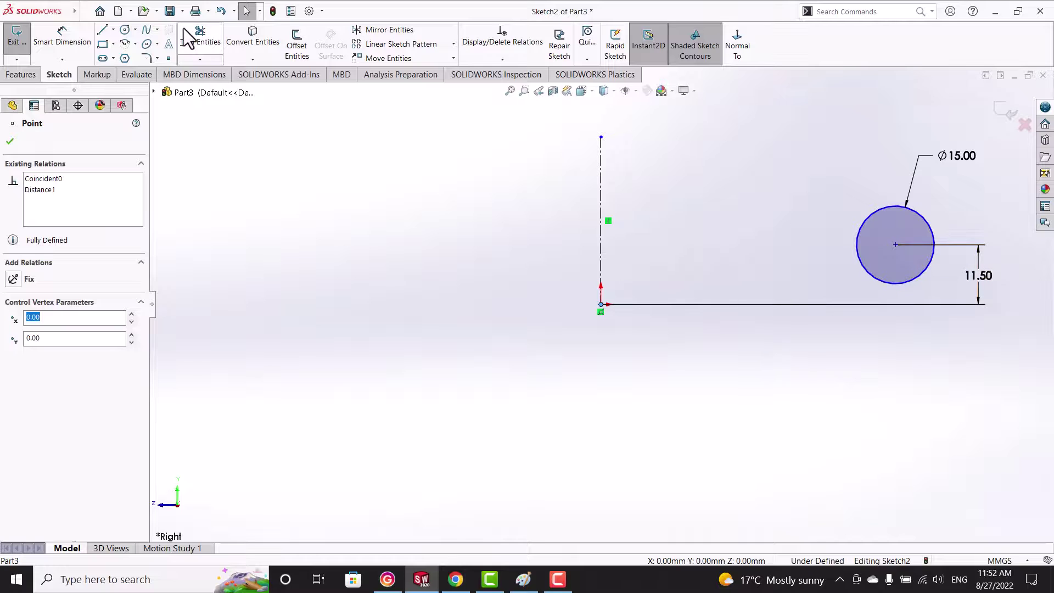
pyautogui.click(85, 40)
pyautogui.click(896, 245)
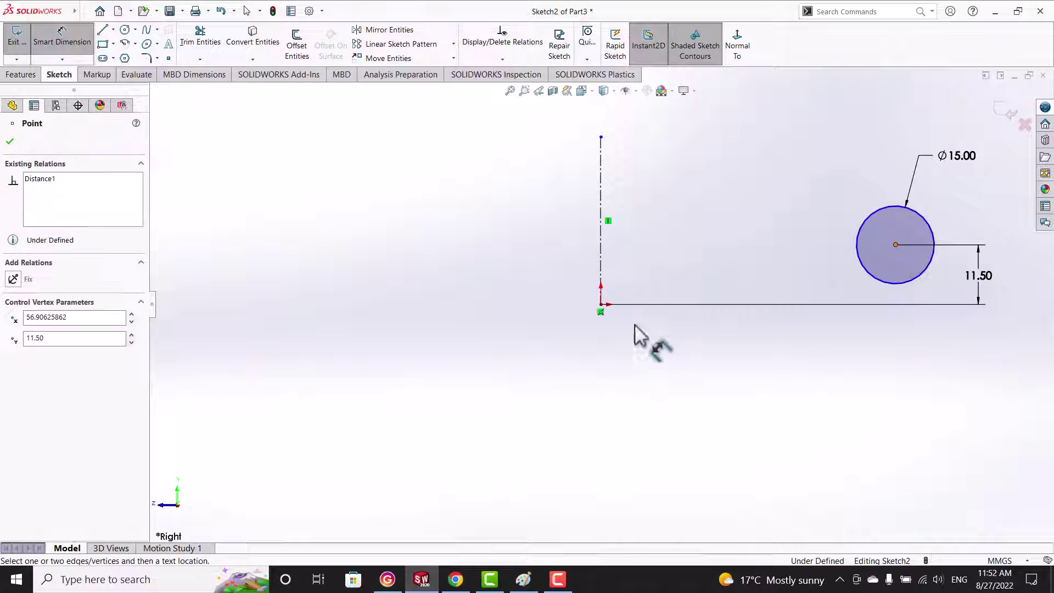
pyautogui.click(603, 304)
pyautogui.click(753, 407)
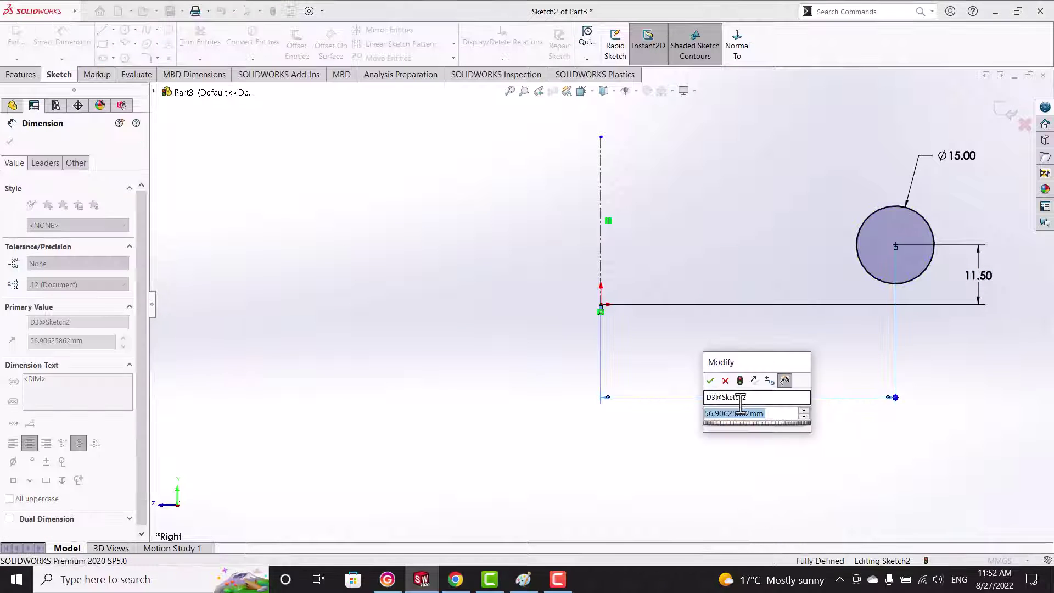
pyautogui.press('Return')
pyautogui.press('Escape')
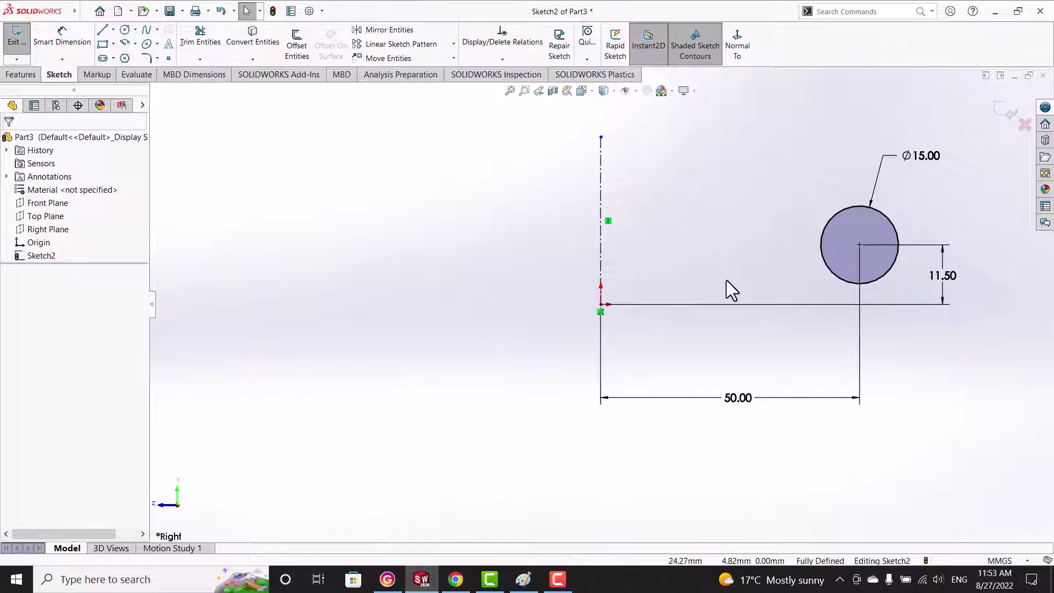
pyautogui.keyDown('ctrl'); pyautogui.moveTo(656, 225); pyautogui.dragTo(625, 298, button='middle'); pyautogui.keyUp('ctrl')
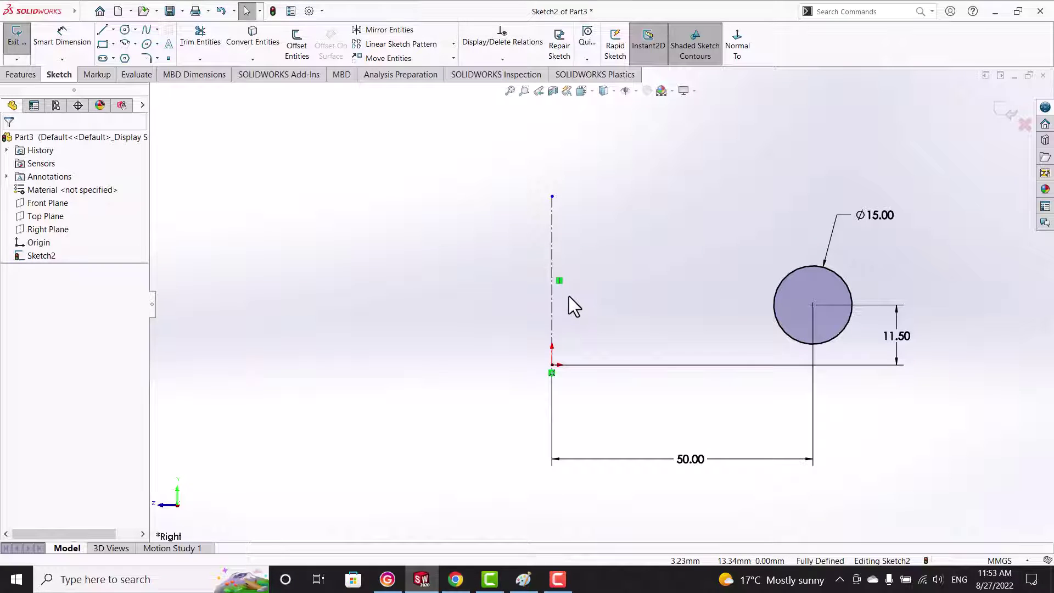
# - Draw the stepped line profile from beside the centerline to the circle edge
pyautogui.click(103, 30)
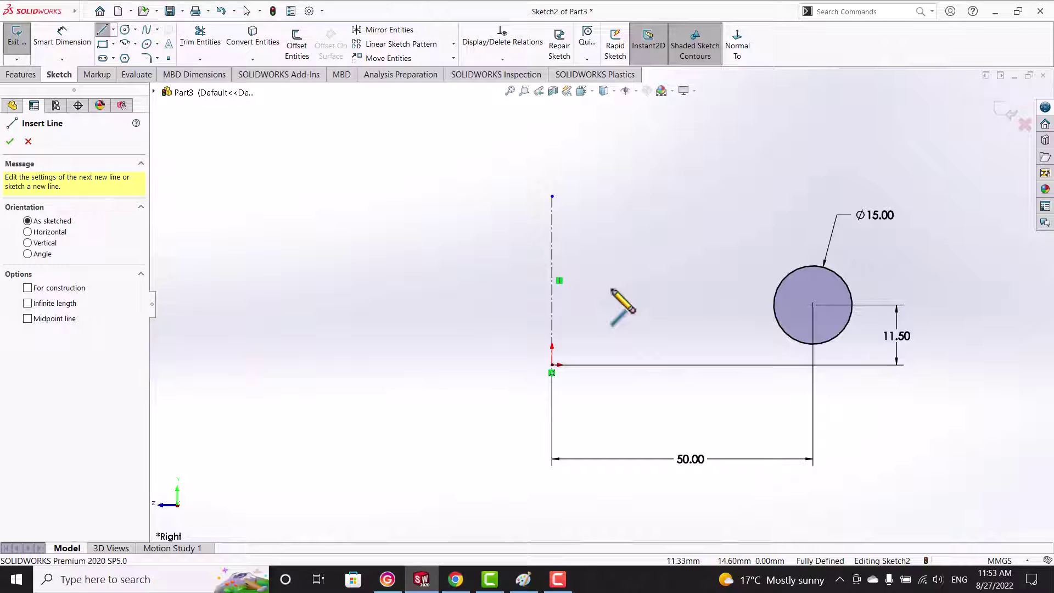
pyautogui.click(593, 284)
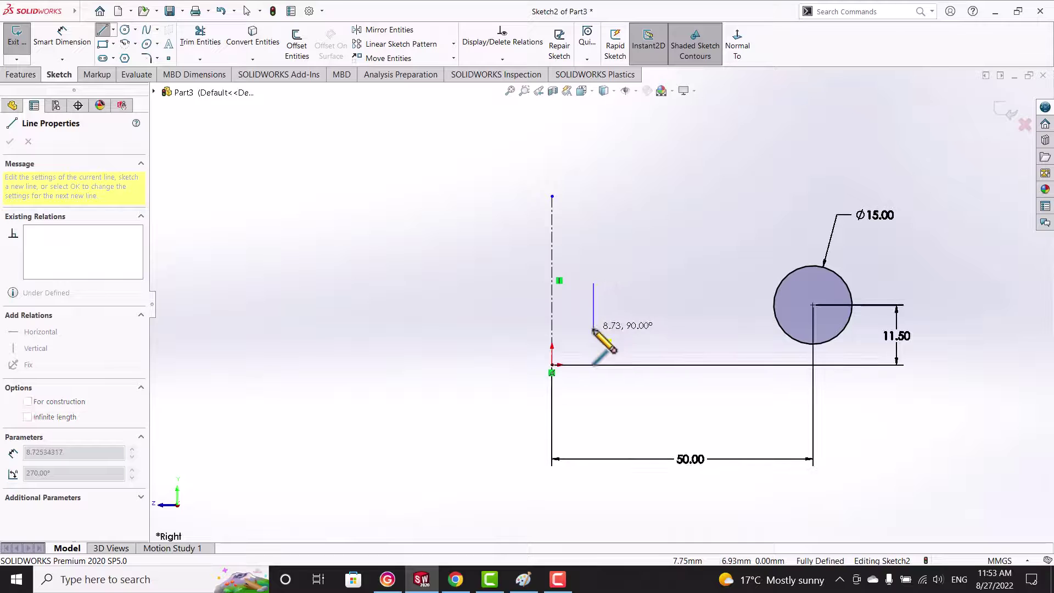
pyautogui.click(593, 328)
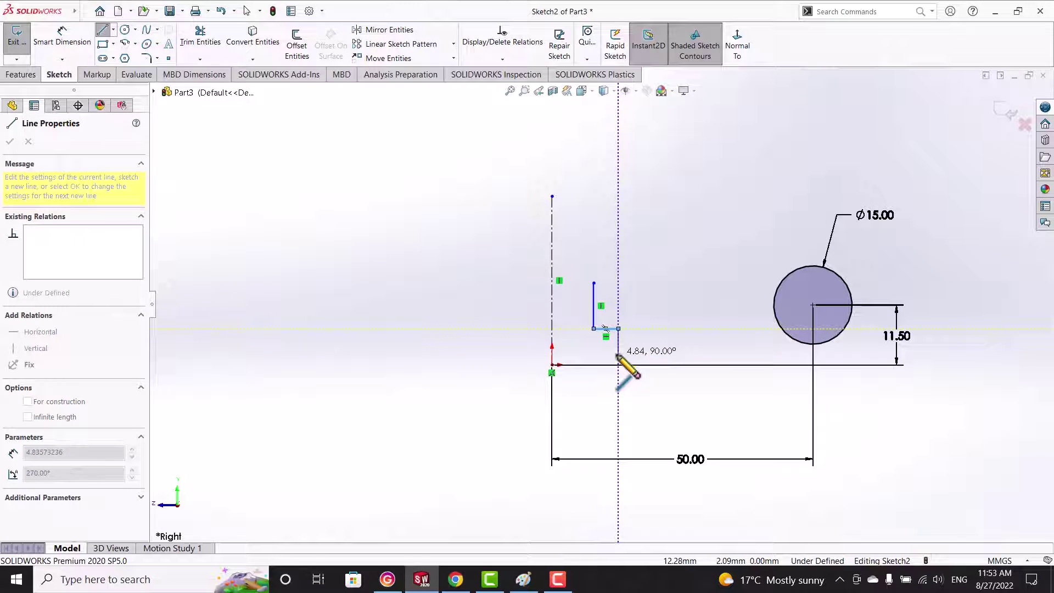
pyautogui.click(618, 376)
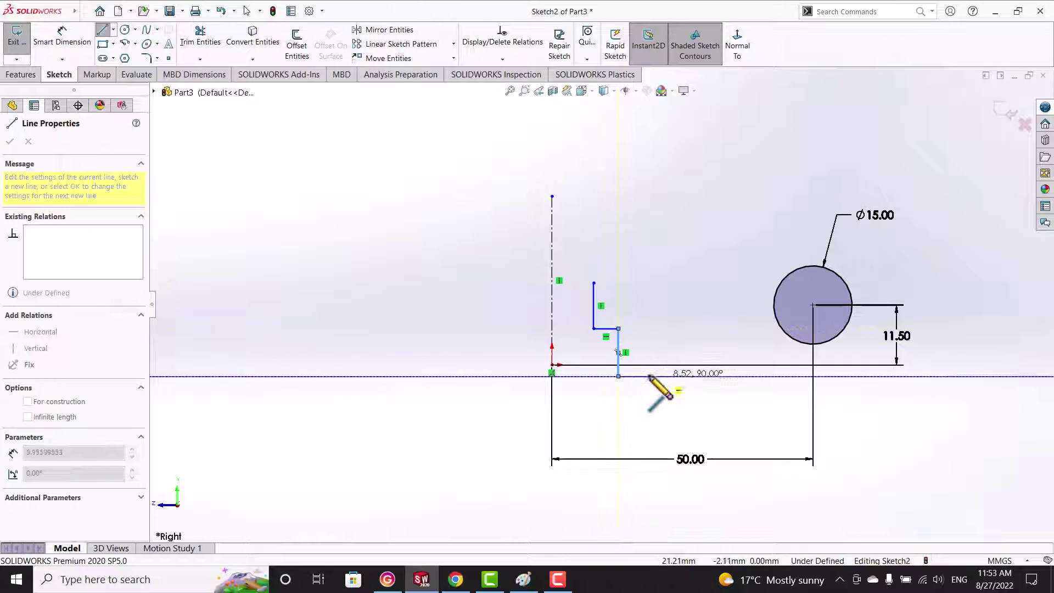
pyautogui.click(633, 376)
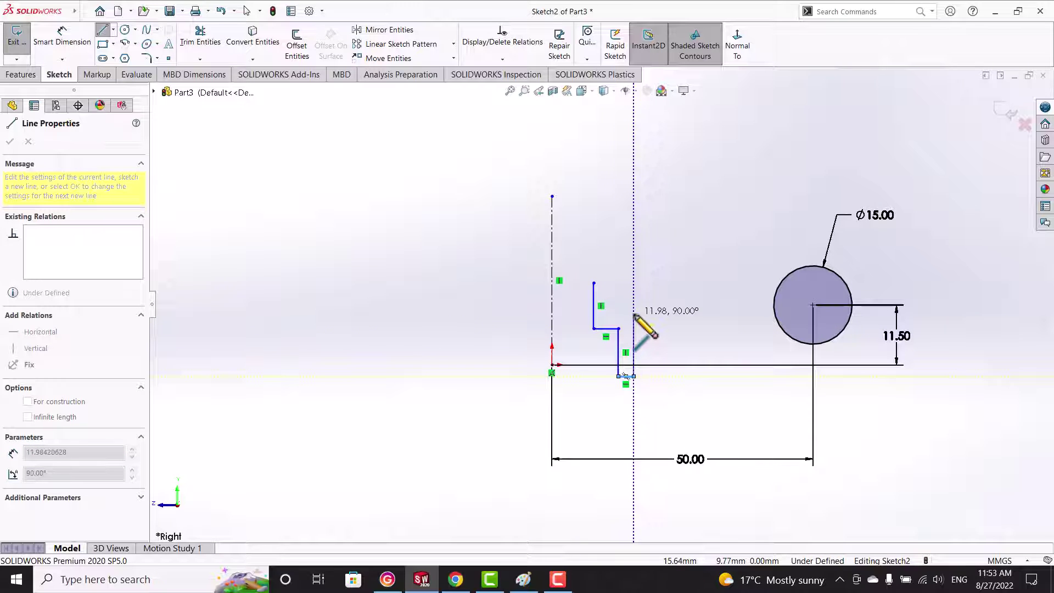
pyautogui.click(634, 314)
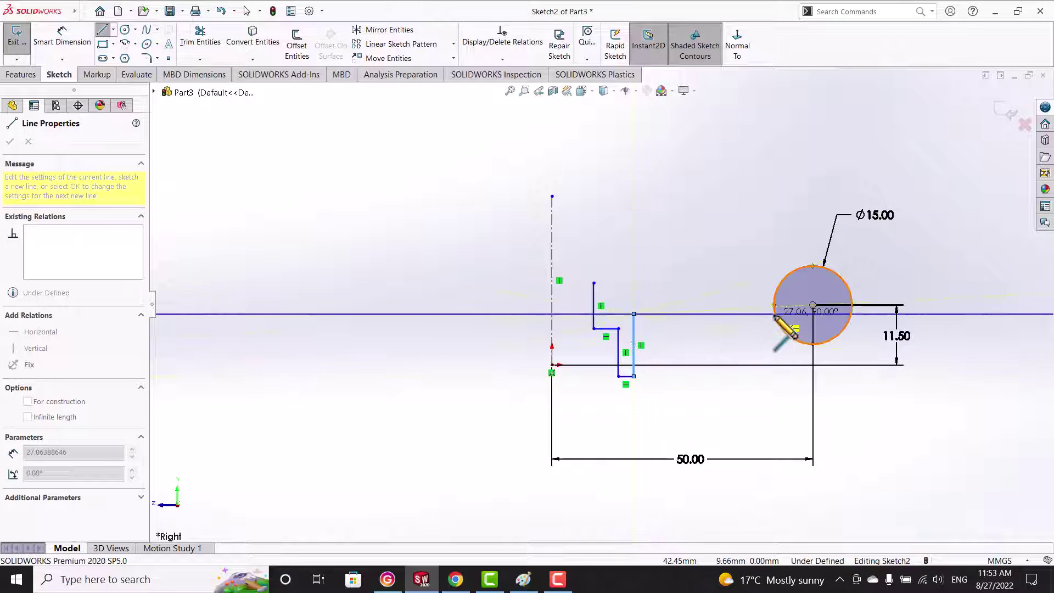
pyautogui.doubleClick(778, 314)
pyautogui.press('Escape')
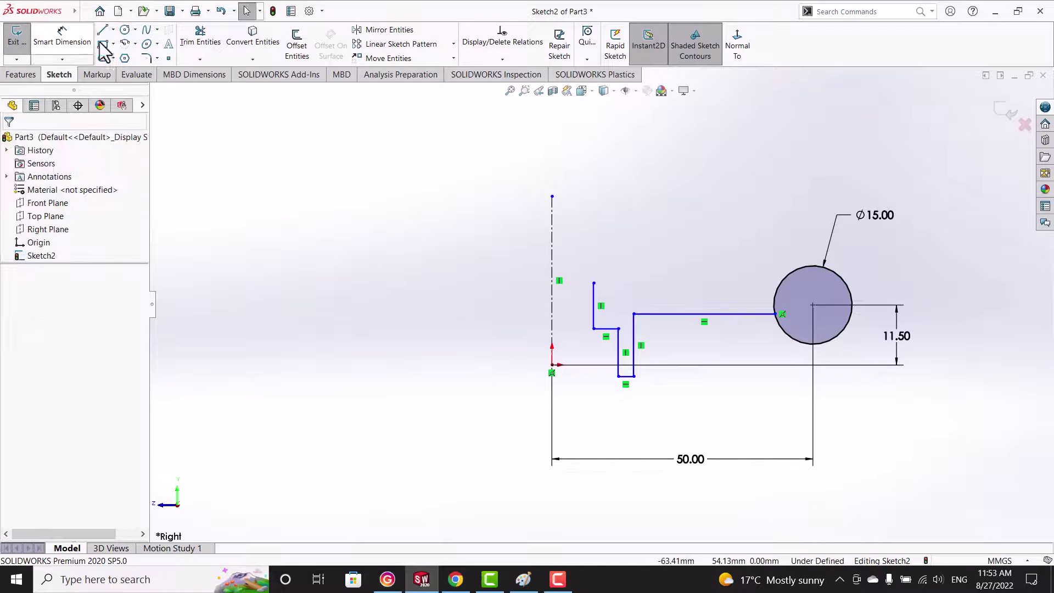
# - Dimension the long lower line 4 mm below the circle centre
pyautogui.click(62, 38)
pyautogui.click(747, 314)
pyautogui.click(812, 305)
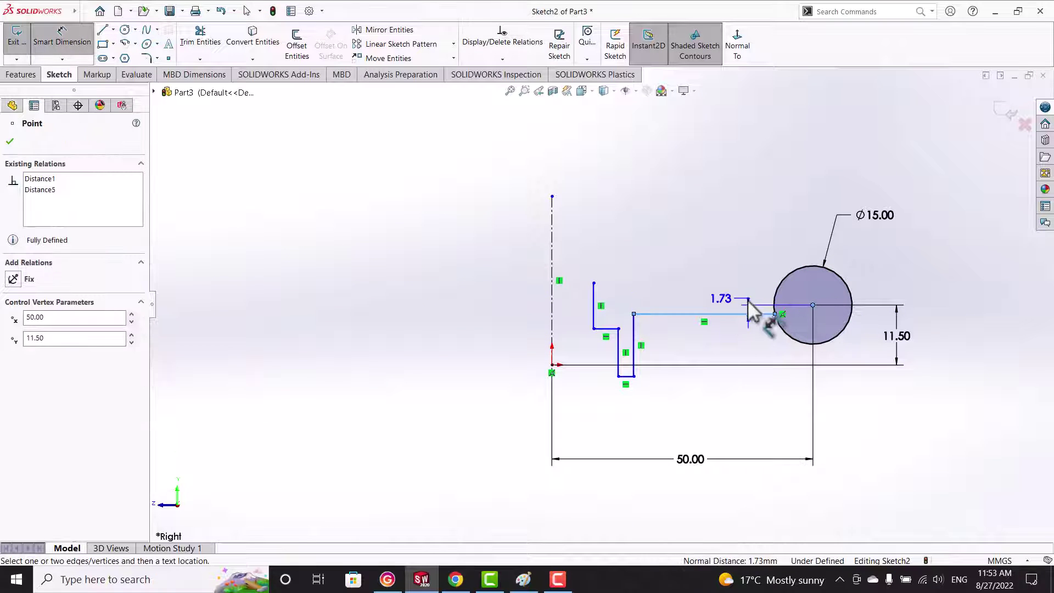
pyautogui.click(760, 315)
pyautogui.write('4')
pyautogui.press('Return')
pyautogui.press('Escape')
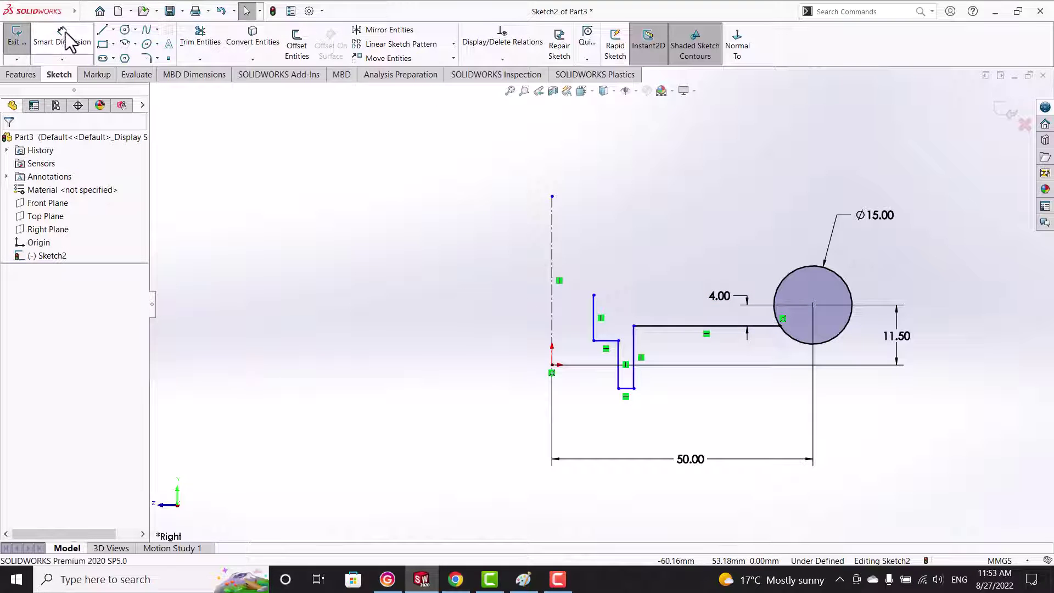
# - Draw the top line from the left edge to the circle, then select both long lines for dimensioning
pyautogui.click(101, 31)
pyautogui.click(594, 295)
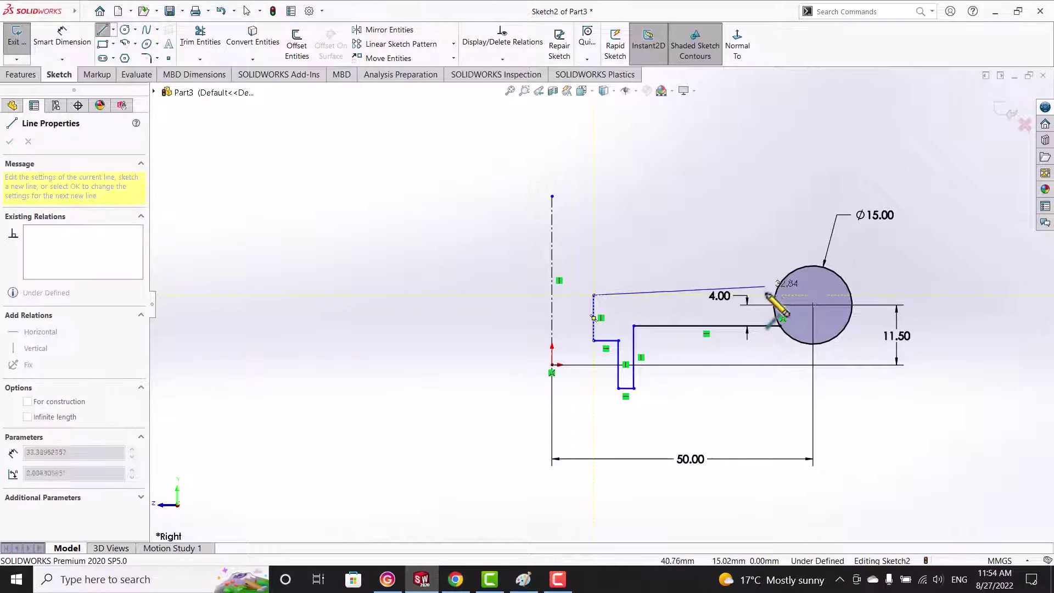
pyautogui.click(777, 296)
pyautogui.press('Escape')
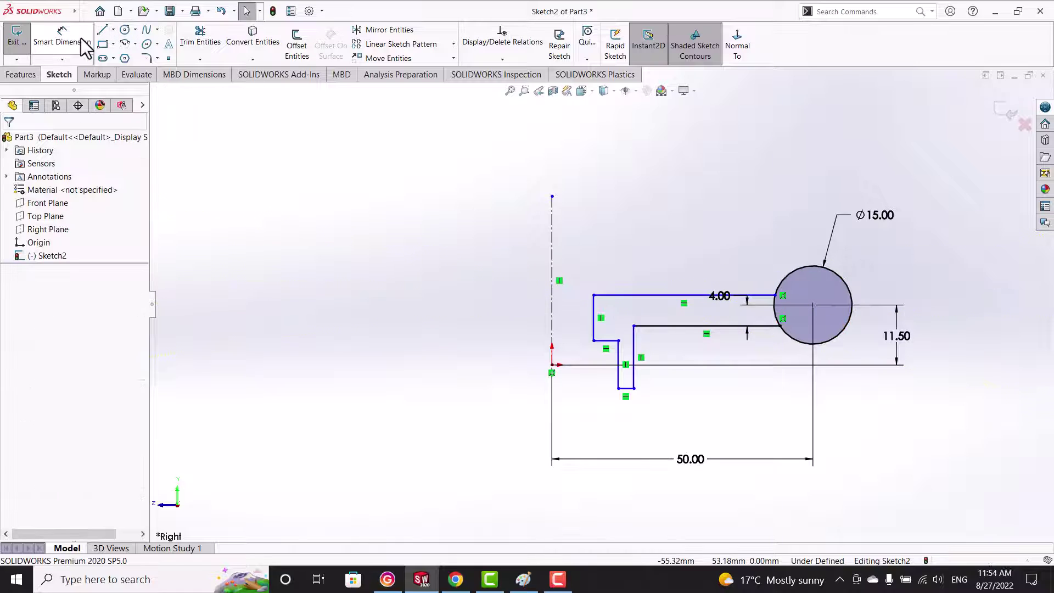
pyautogui.click(62, 38)
pyautogui.click(694, 296)
pyautogui.click(683, 326)
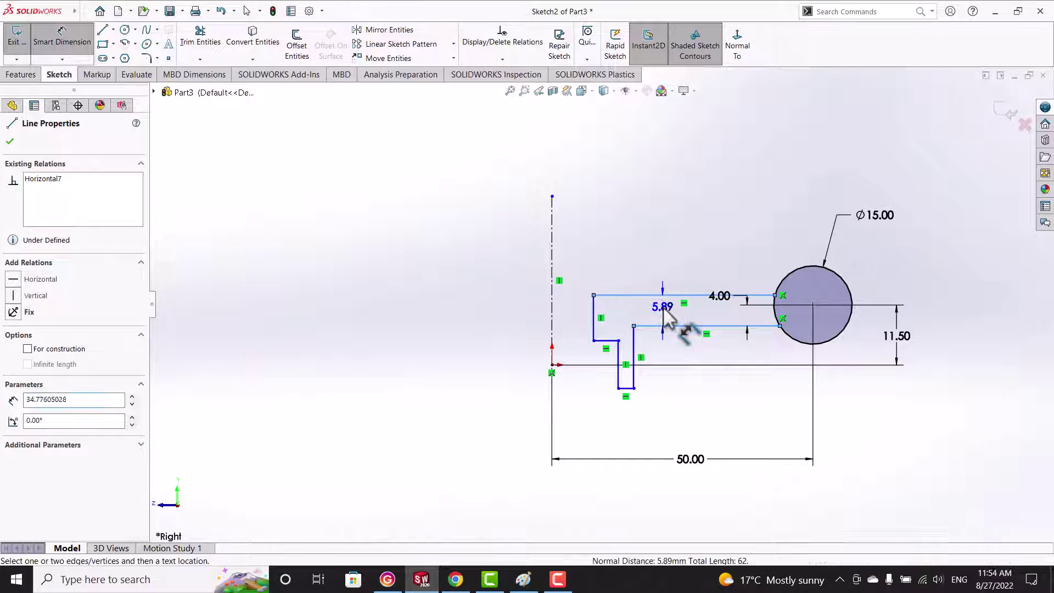
# - Set an 8 mm gap between the long lines and the left edge 5 mm from the centerline
pyautogui.click(666, 316)
pyautogui.write('8.00mm')
pyautogui.press('Return')
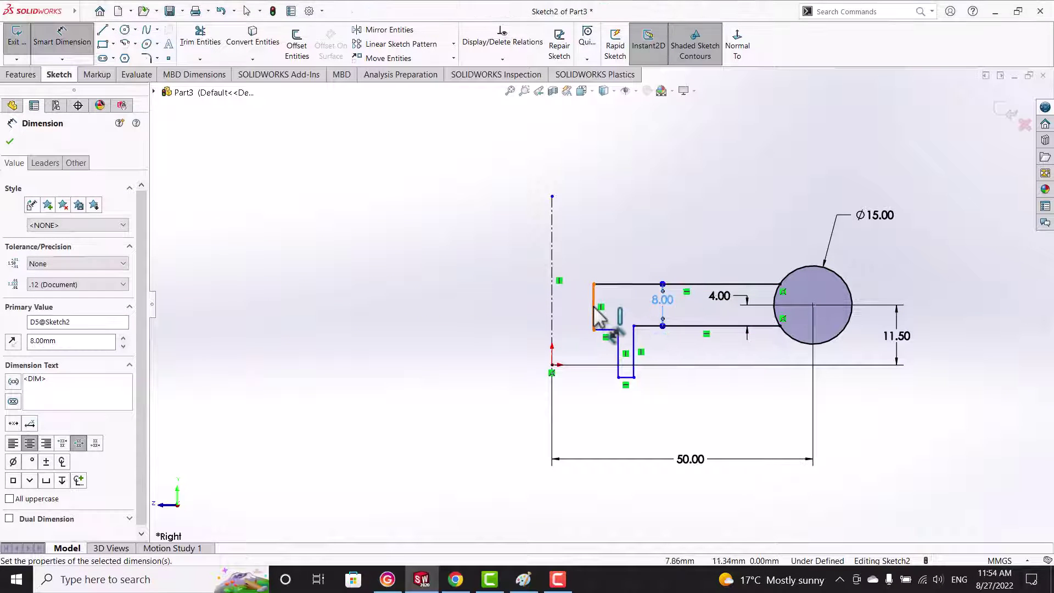
pyautogui.click(594, 317)
pyautogui.click(552, 346)
pyautogui.click(571, 408)
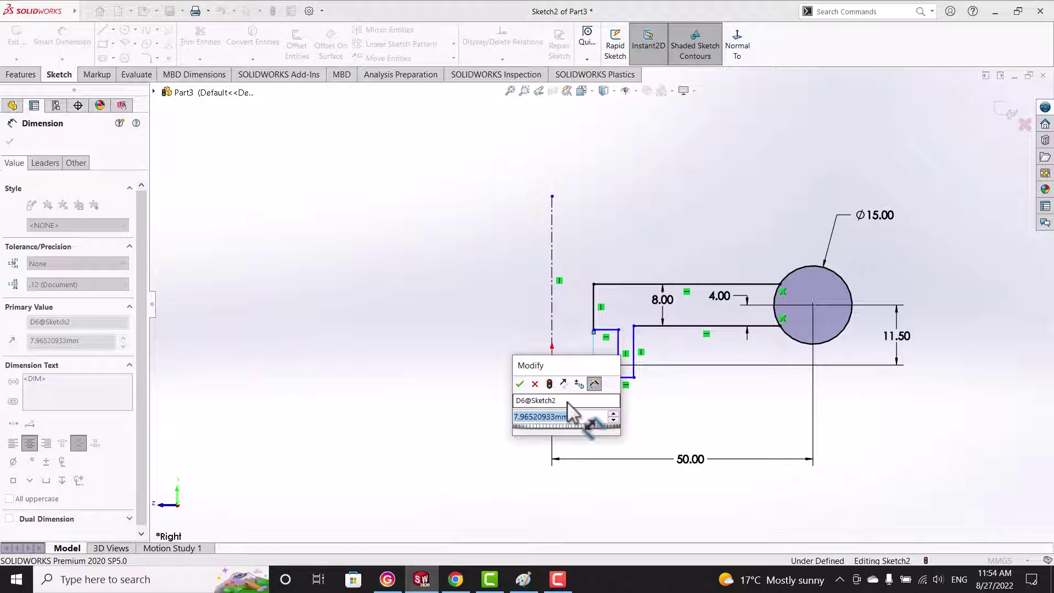
pyautogui.write('5')
pyautogui.press('Return')
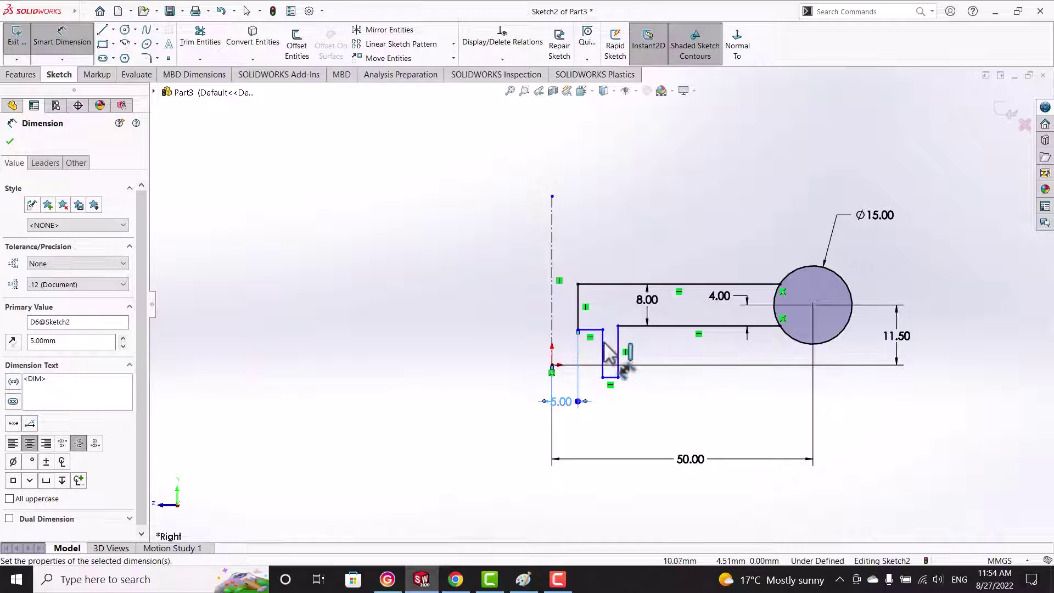
# - Place the notch's vertical line 7.5 mm from the centerline
pyautogui.click(603, 352)
pyautogui.click(551, 341)
pyautogui.click(583, 431)
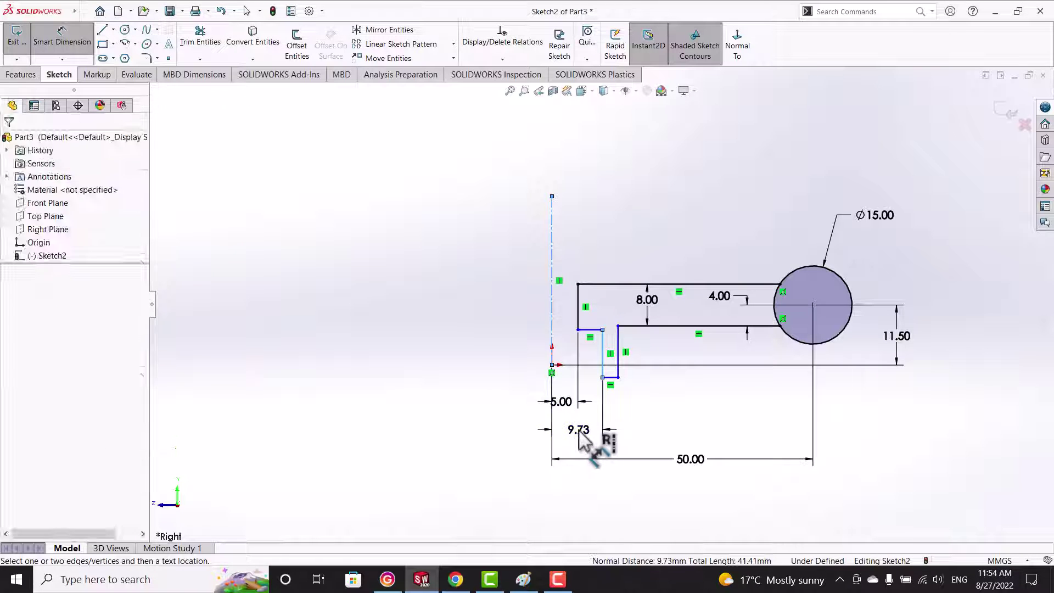
pyautogui.write('7.5')
pyautogui.press('Return')
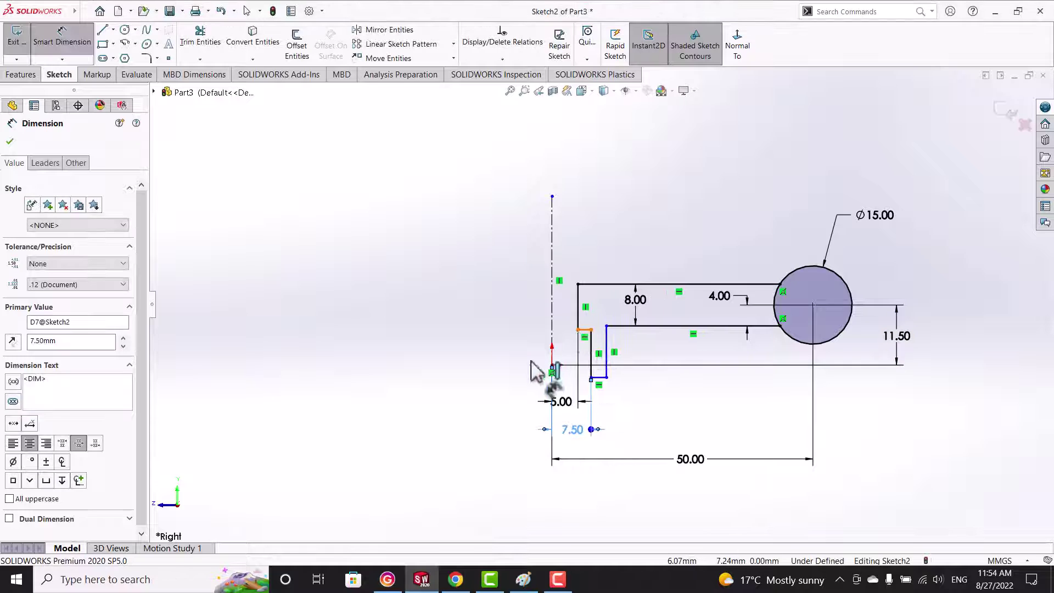
# - Set the notch's horizontal line 5 mm above the origin
pyautogui.click(584, 330)
pyautogui.click(552, 365)
pyautogui.click(535, 357)
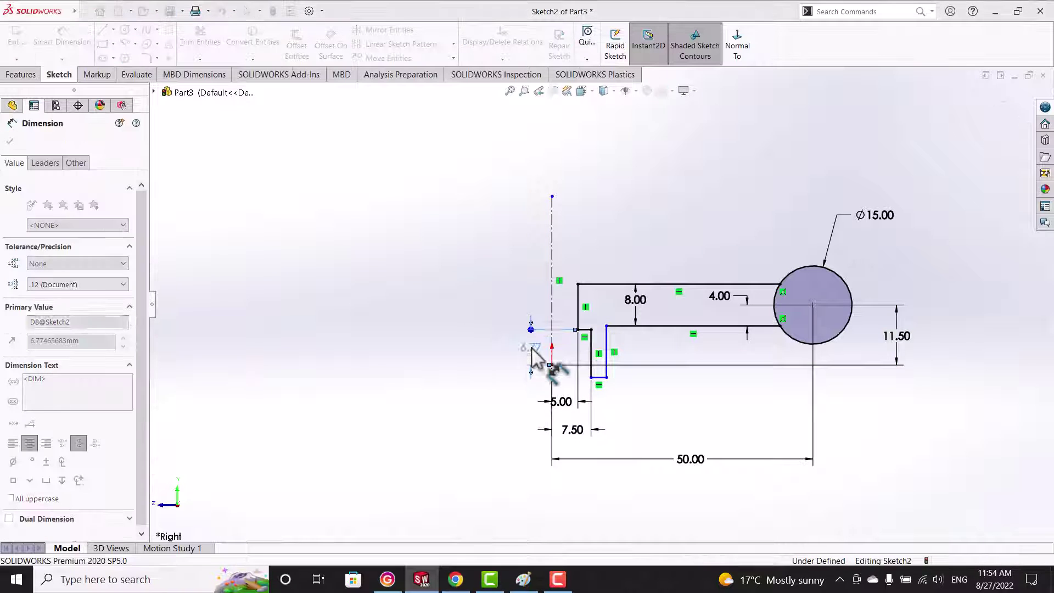
pyautogui.write('5')
pyautogui.press('Return')
pyautogui.scroll(-2, 610, 393)
pyautogui.scroll(-1, 604, 404)
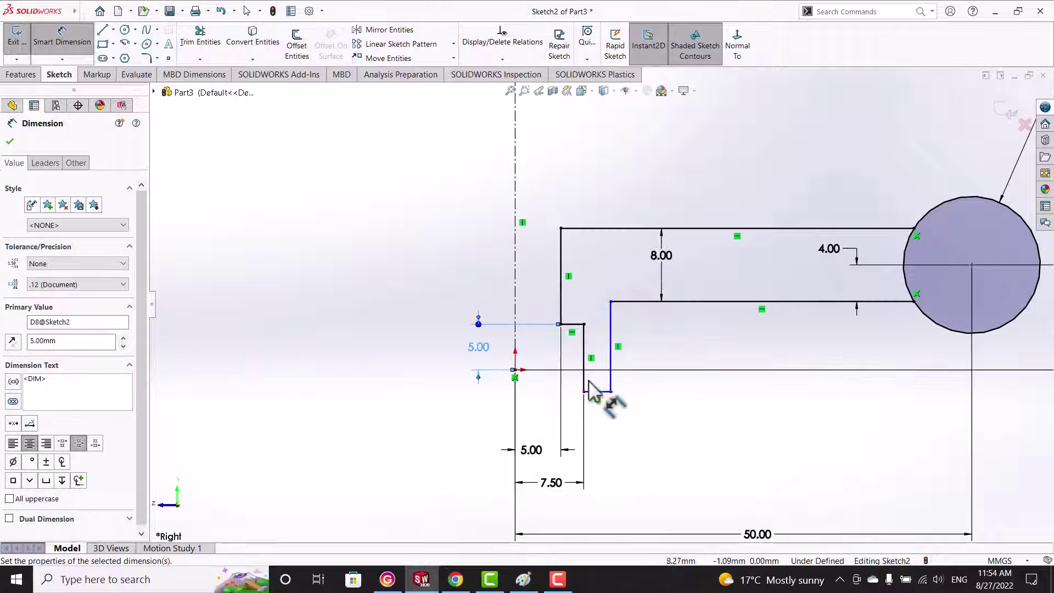
pyautogui.press('Escape')
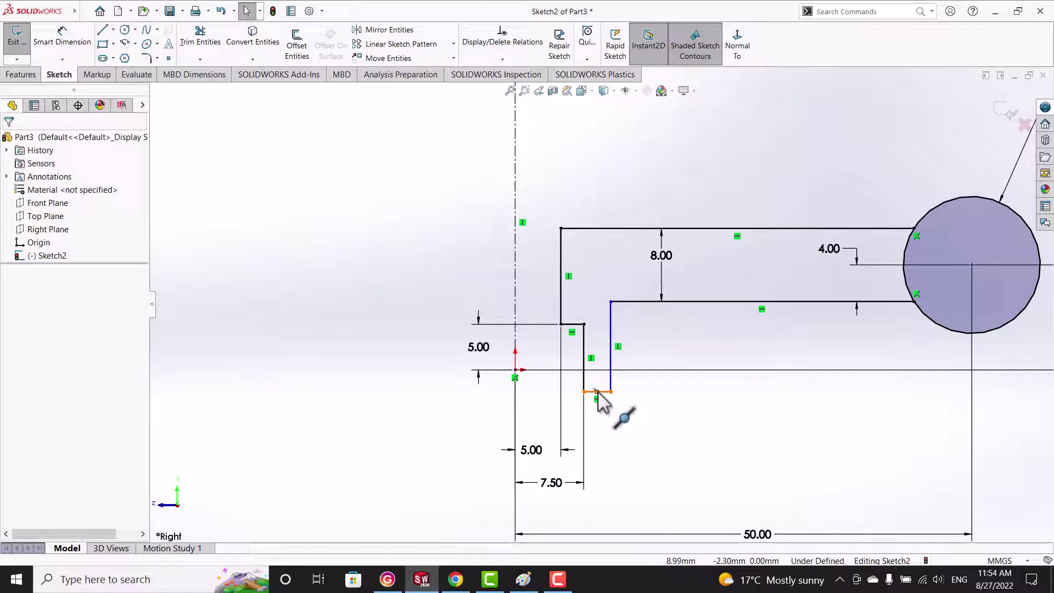
# - Make the notch's bottom endpoint horizontal with the origin
pyautogui.click(598, 392)
pyautogui.keyDown('ctrl'); pyautogui.click(515, 369); pyautogui.keyUp('ctrl')
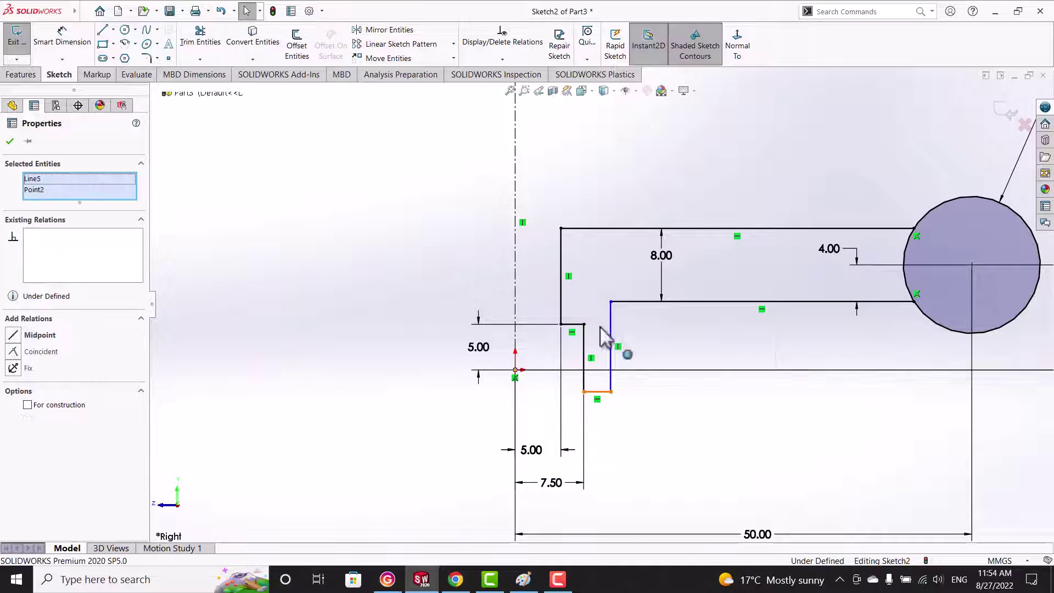
pyautogui.click(39, 335)
pyautogui.click(604, 392)
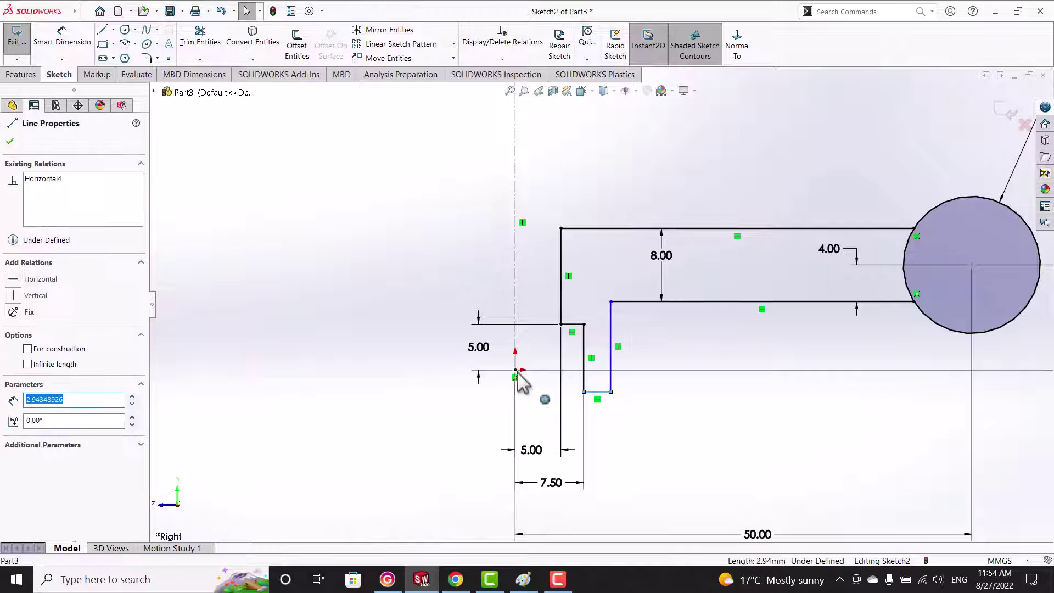
pyautogui.keyDown('ctrl'); pyautogui.click(518, 375); pyautogui.keyUp('ctrl')
pyautogui.click(235, 395)
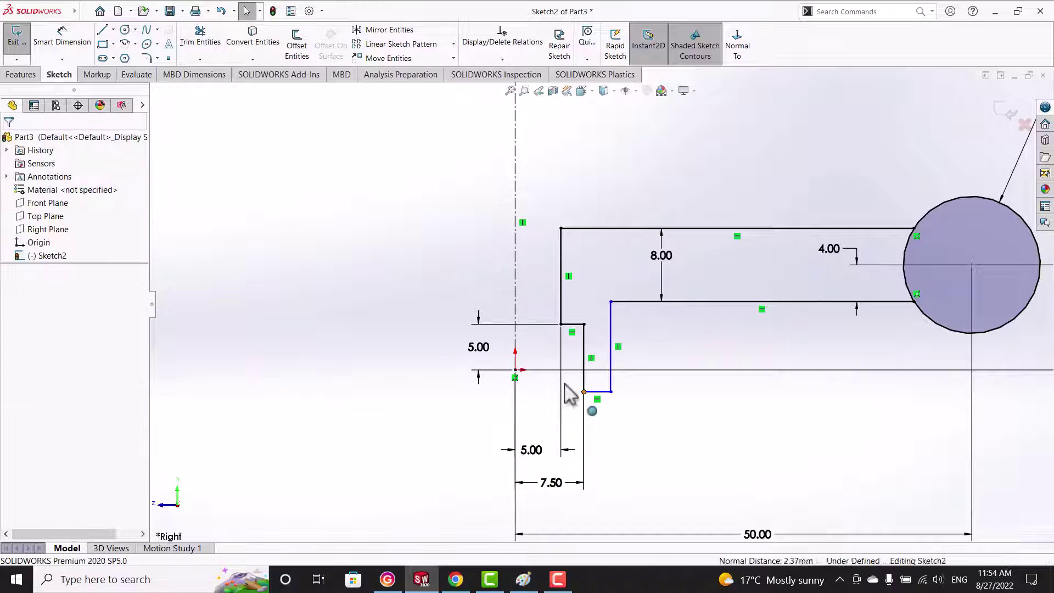
pyautogui.click(584, 392)
pyautogui.keyDown('ctrl'); pyautogui.click(518, 376); pyautogui.keyUp('ctrl')
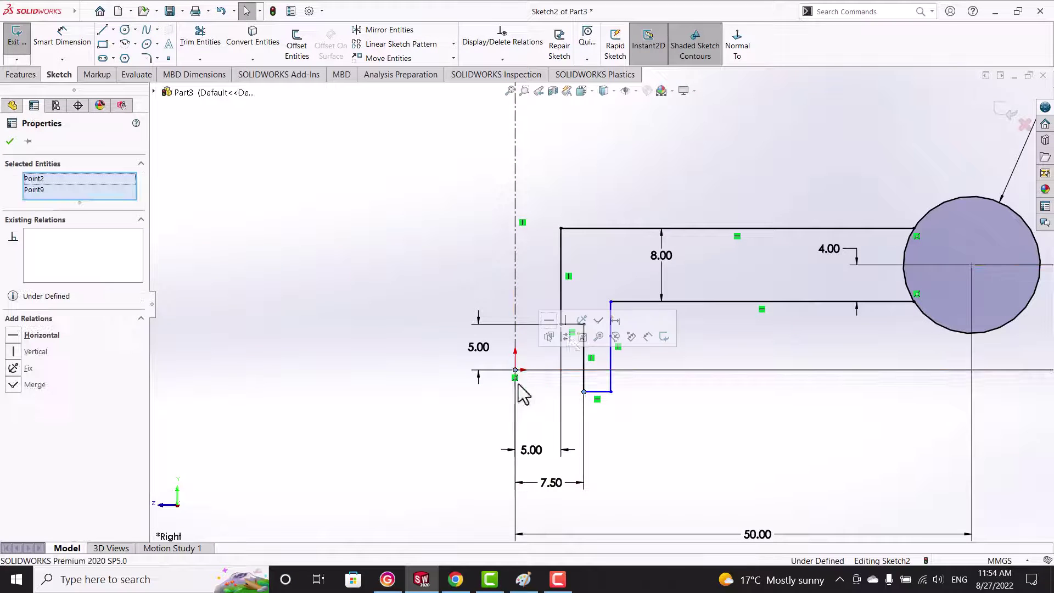
pyautogui.click(553, 326)
pyautogui.click(651, 345)
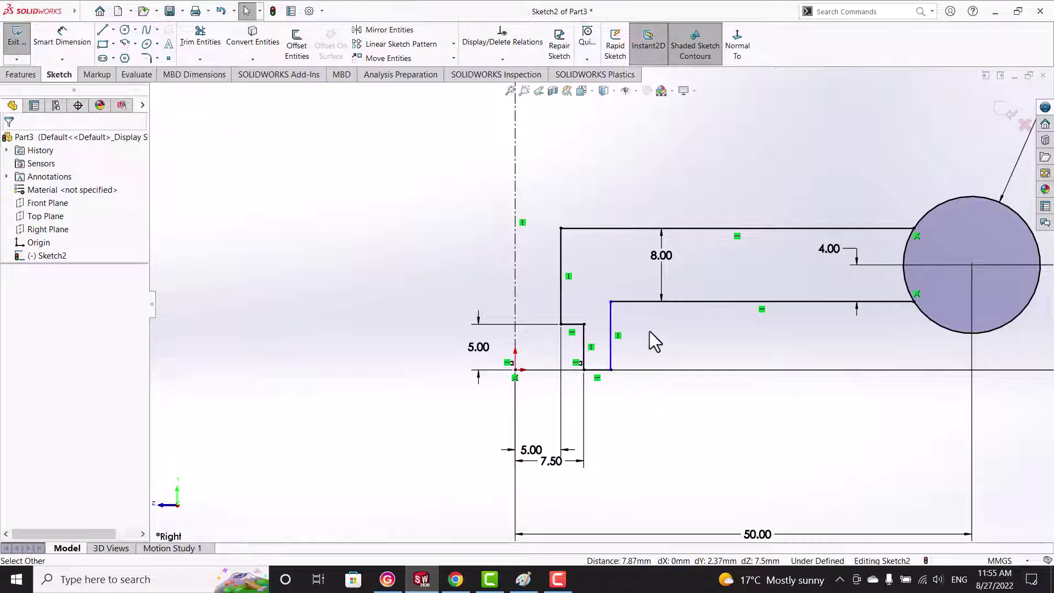
# - Add, then delete, a driven 7.50 dimension on the notch's inner vertical line
pyautogui.moveTo(635, 381); pyautogui.dragTo(616, 336, button='right')
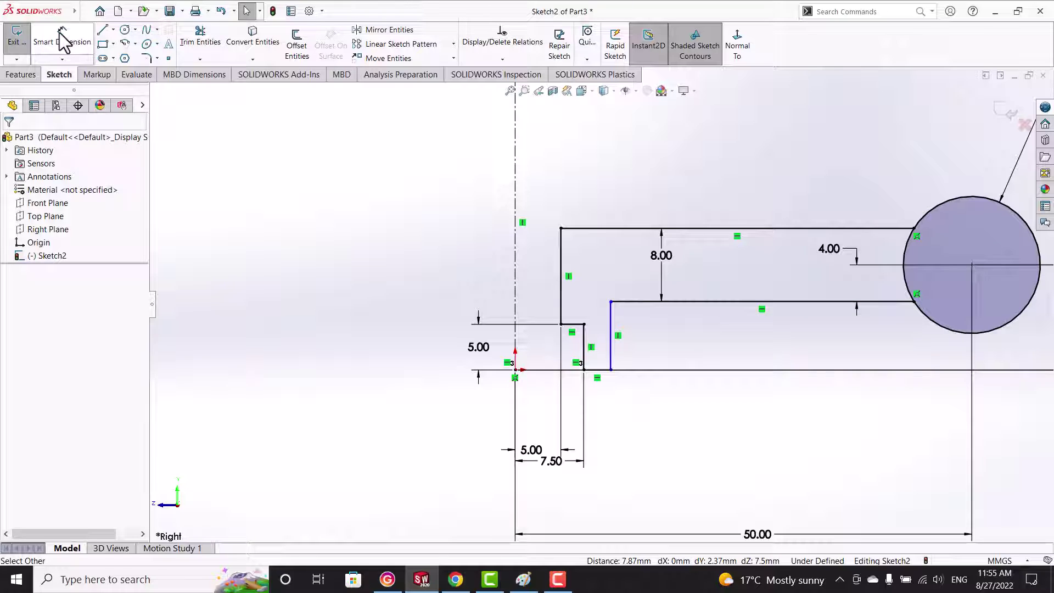
pyautogui.click(613, 333)
pyautogui.click(668, 336)
pyautogui.press('Return')
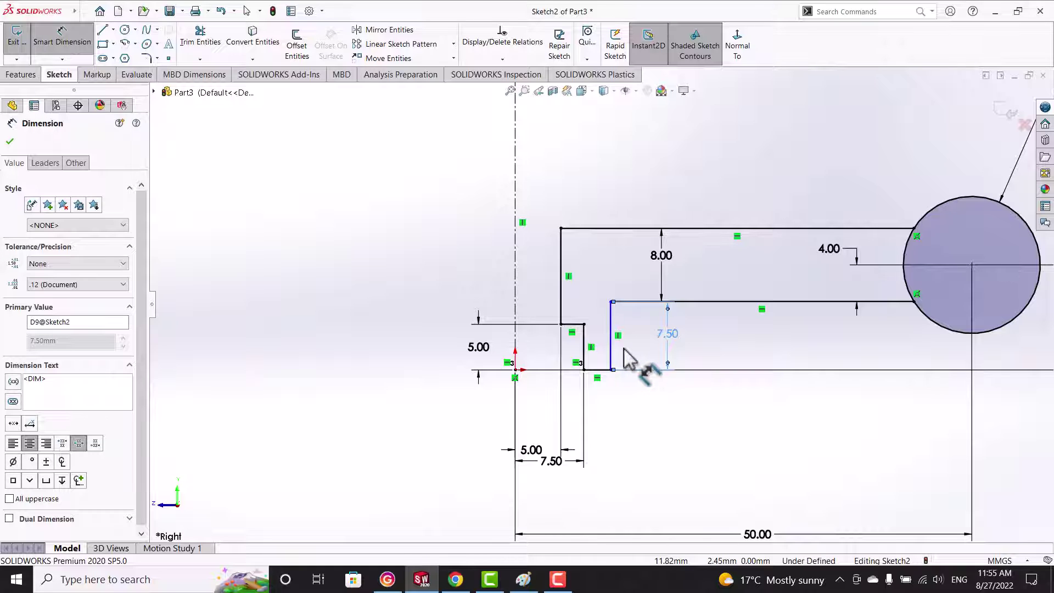
pyautogui.press('Escape')
pyautogui.doubleClick(666, 336)
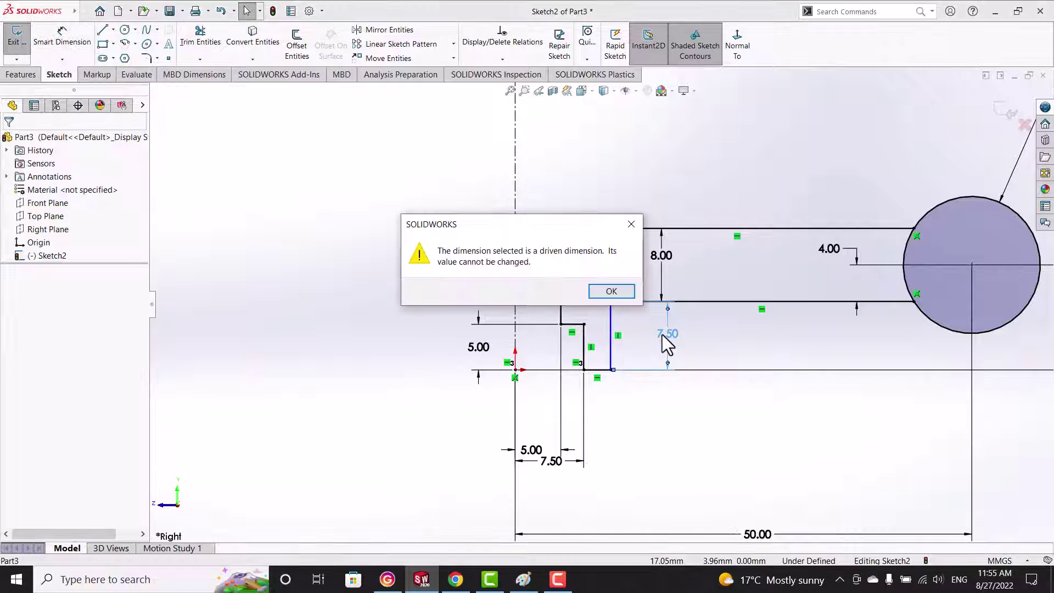
pyautogui.click(611, 291)
pyautogui.press('Delete')
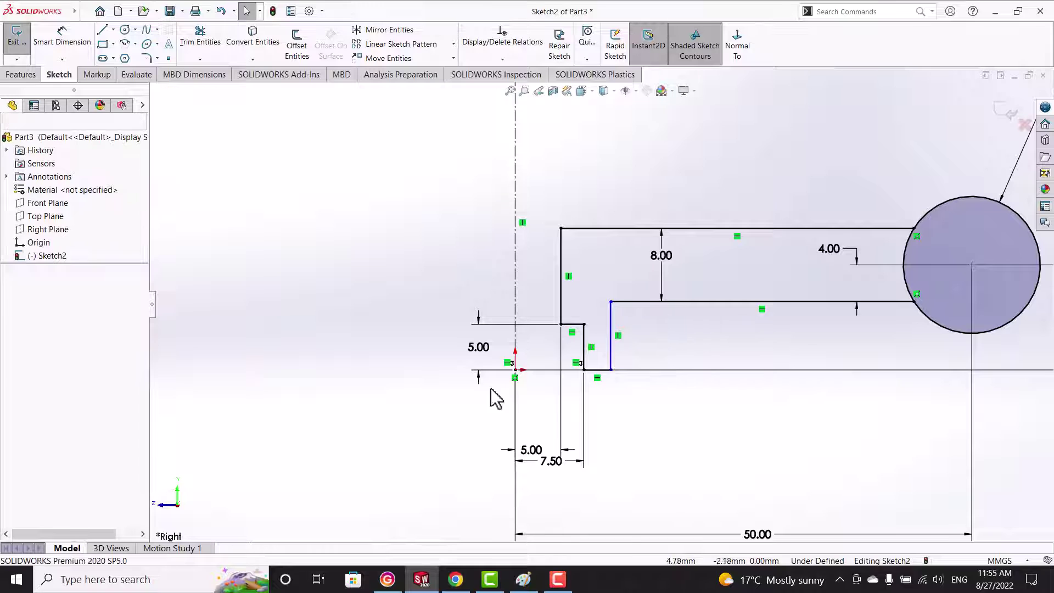
# - Dimension the inner vertical line 10.00 from the centreline
pyautogui.press('d')
pyautogui.click(611, 335)
pyautogui.click(515, 346)
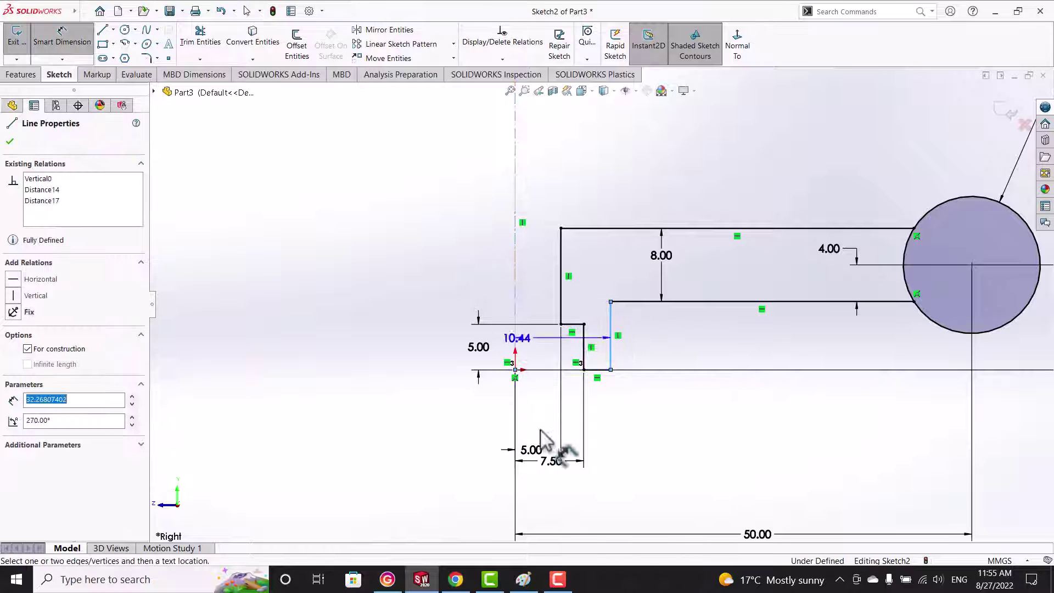
pyautogui.click(549, 497)
pyautogui.write('10.00mm')
pyautogui.press('Return')
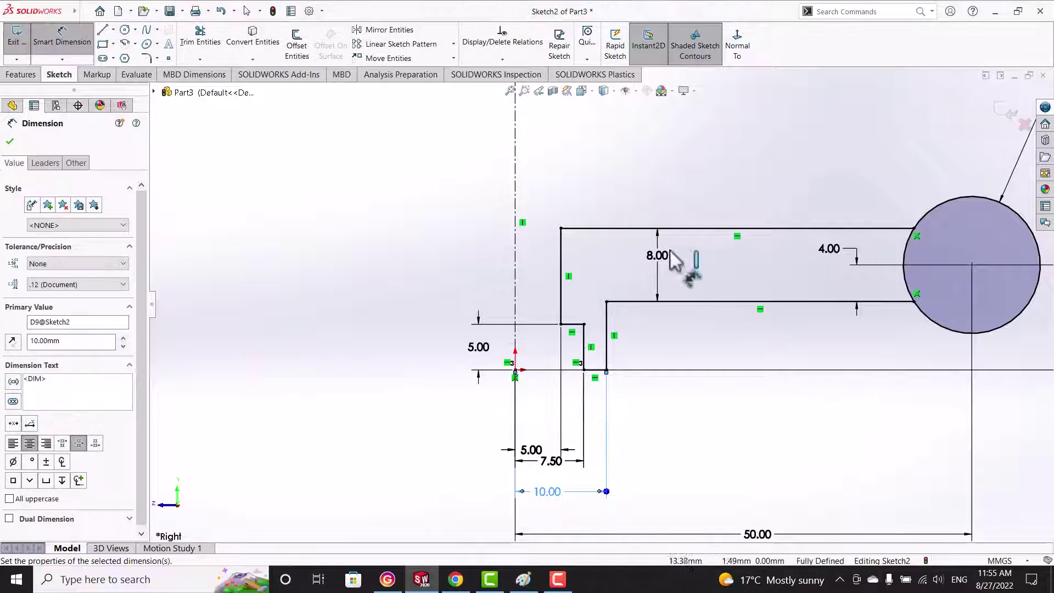
# - Chamfer the profile's top-left corner by 2.00, replacing an oversized 10 mm chamfer
pyautogui.click(157, 58)
pyautogui.click(175, 85)
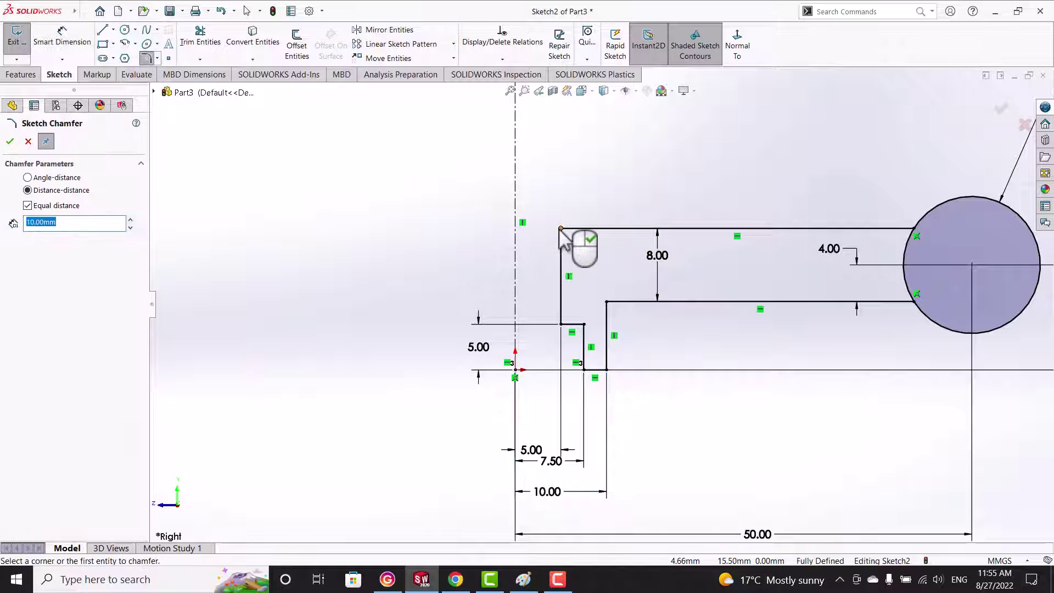
pyautogui.click(560, 228)
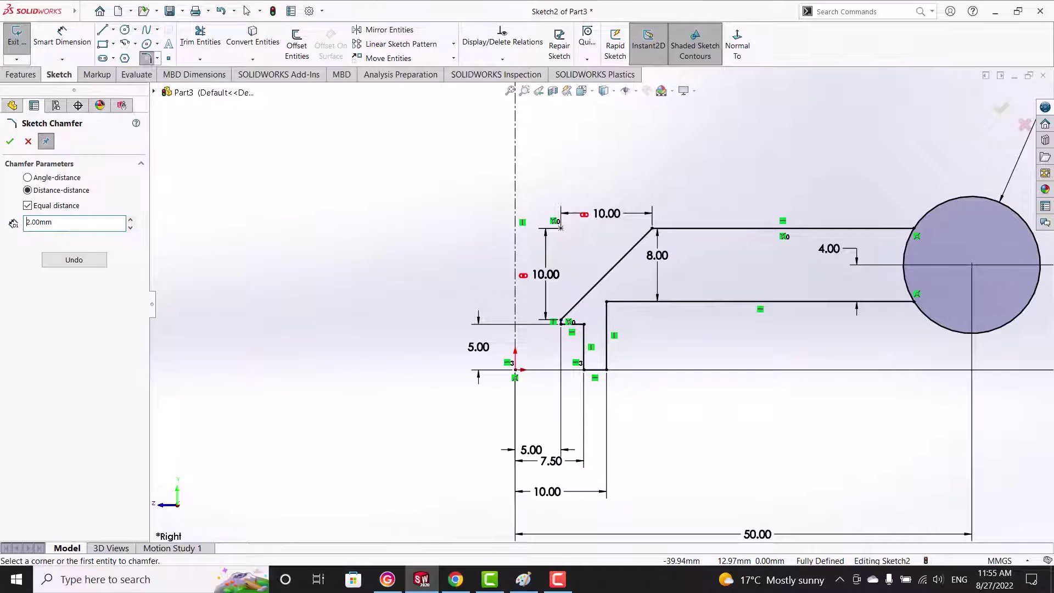
pyautogui.click(222, 10)
pyautogui.click(157, 58)
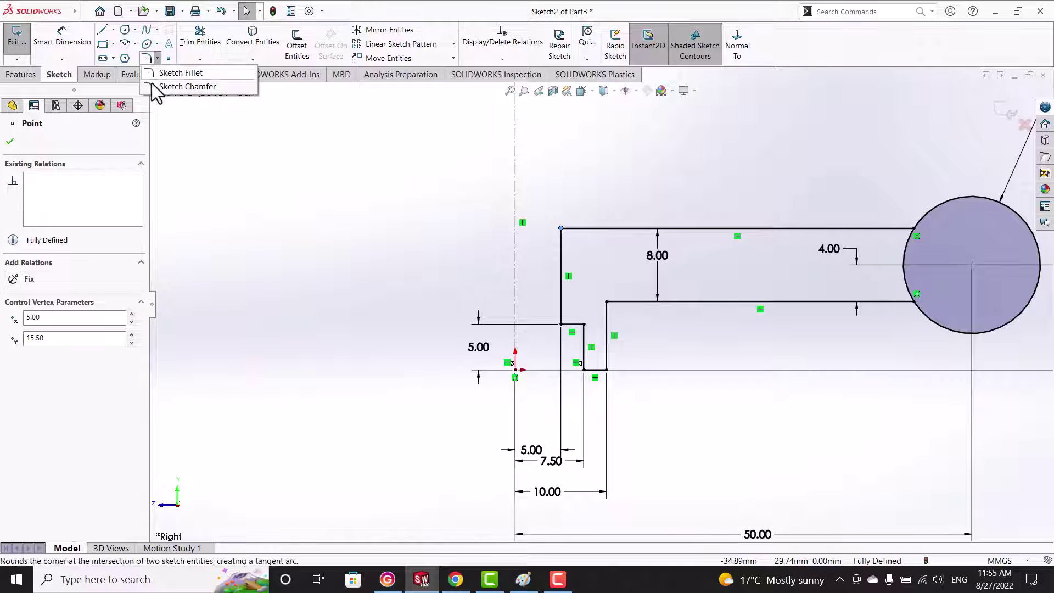
pyautogui.click(175, 85)
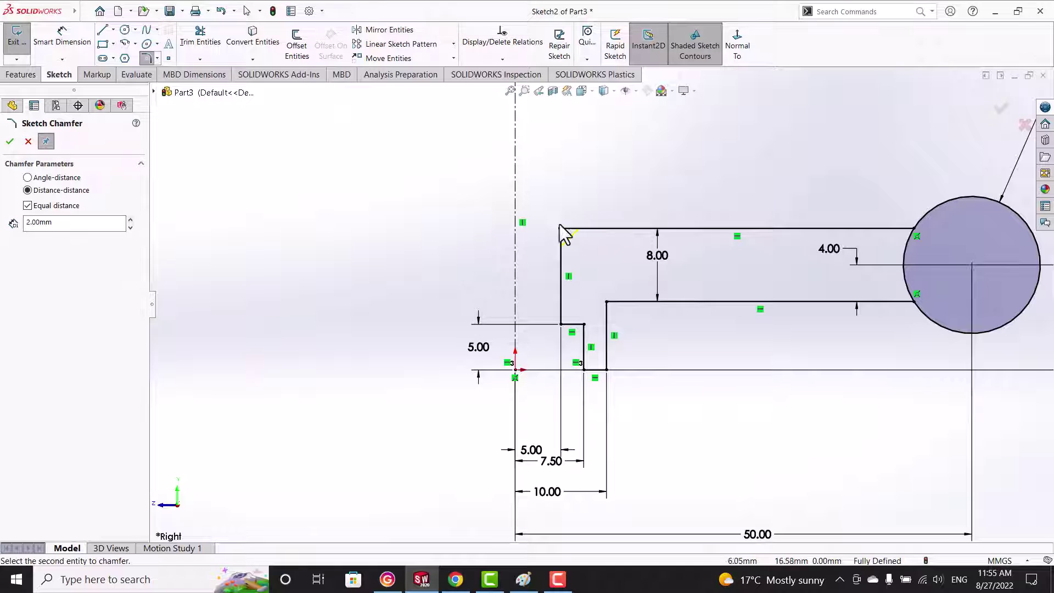
pyautogui.click(560, 242)
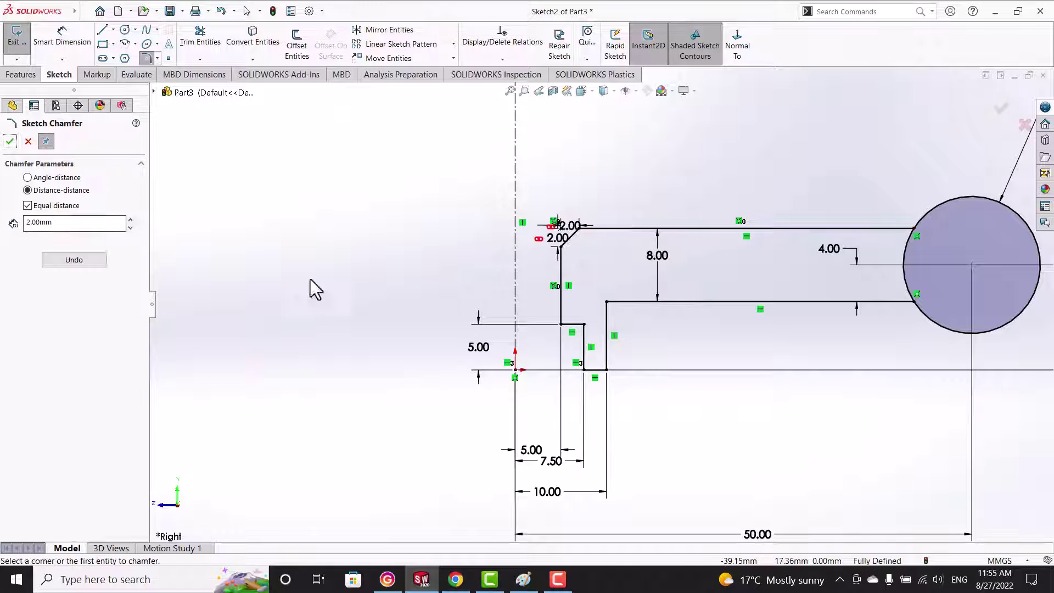
pyautogui.press('Escape')
pyautogui.scroll(-3, 561, 211)
pyautogui.scroll(-3, 561, 211)
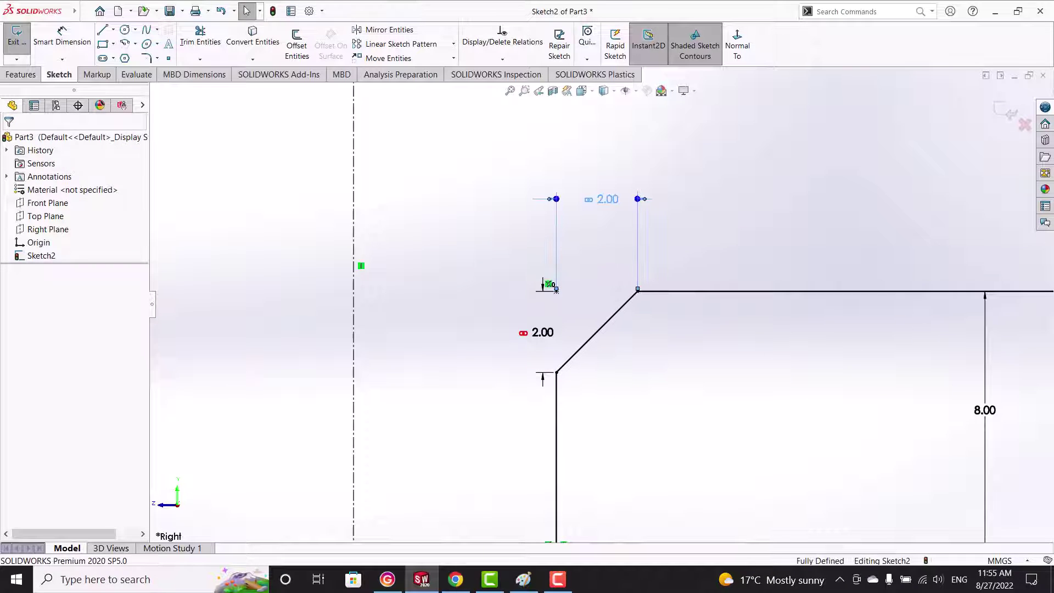
pyautogui.moveTo(541, 335); pyautogui.dragTo(448, 329)
pyautogui.scroll(3, 536, 410)
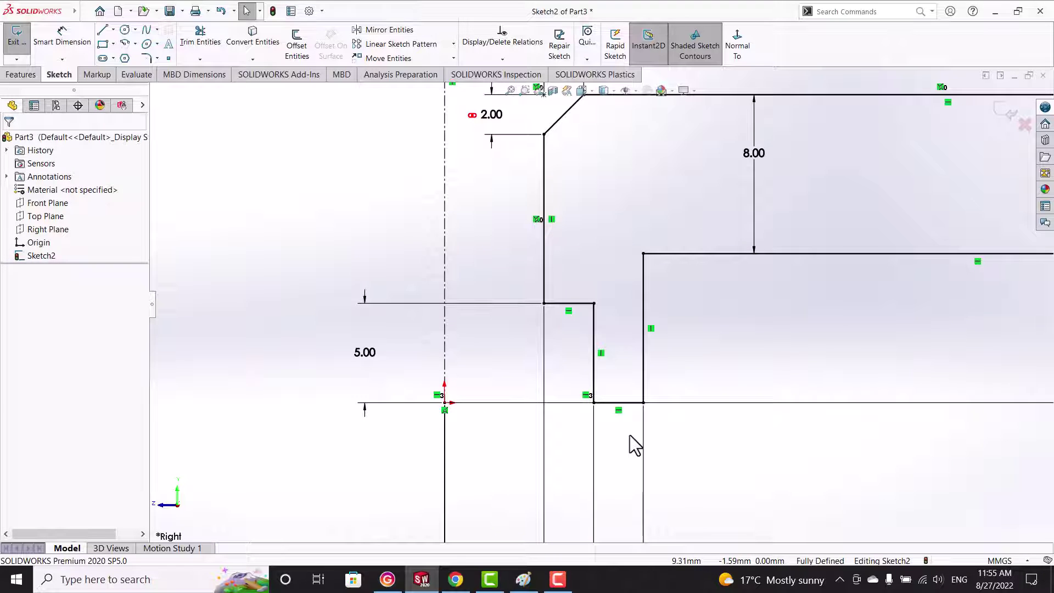
# - Chamfer the notch's lower corner by 1.00
pyautogui.click(158, 58)
pyautogui.click(176, 85)
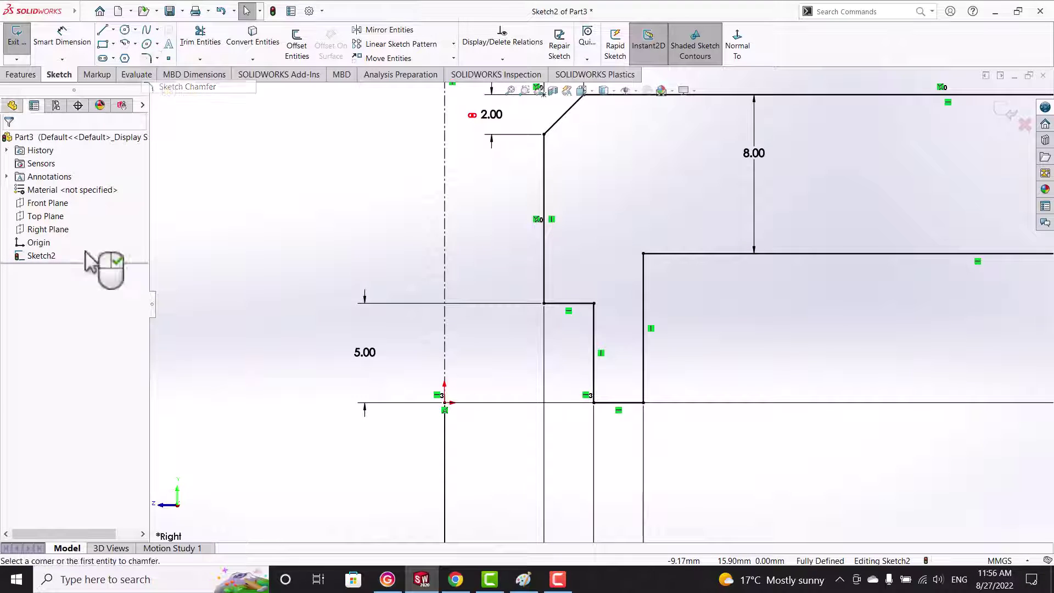
pyautogui.write('1.00mm')
pyautogui.click(643, 403)
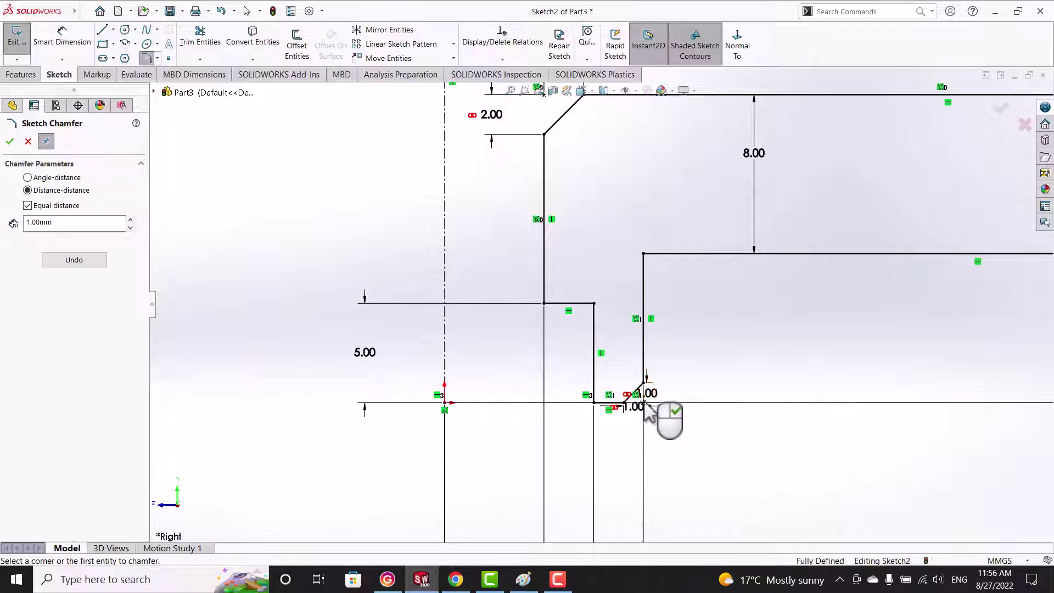
pyautogui.press('Return')
# - Trim away the circle's arc inside the bar to form one closed profile
pyautogui.press('f')
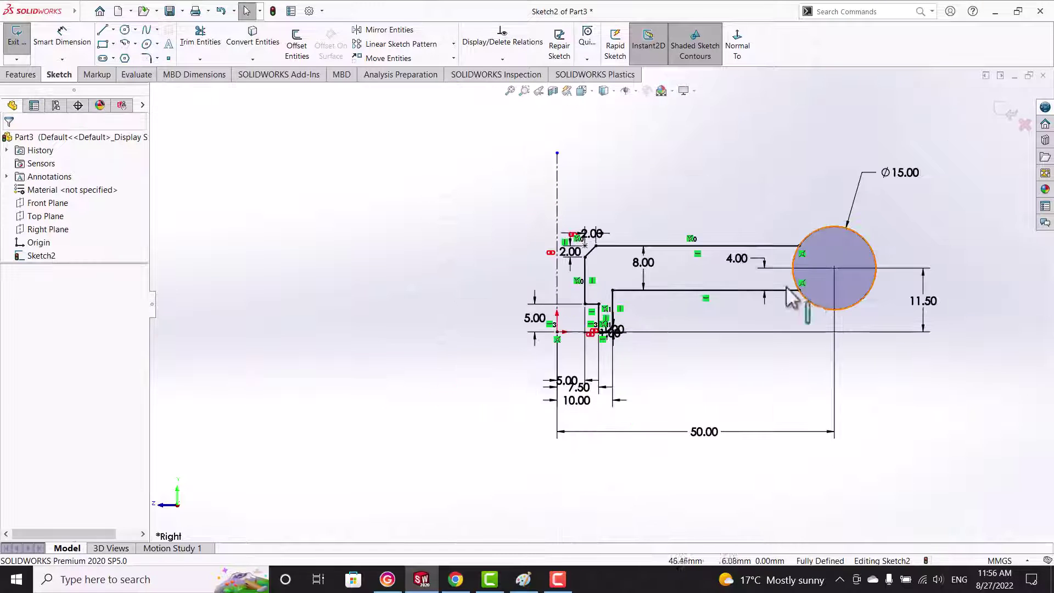
pyautogui.click(211, 44)
pyautogui.scroll(-2, 861, 290)
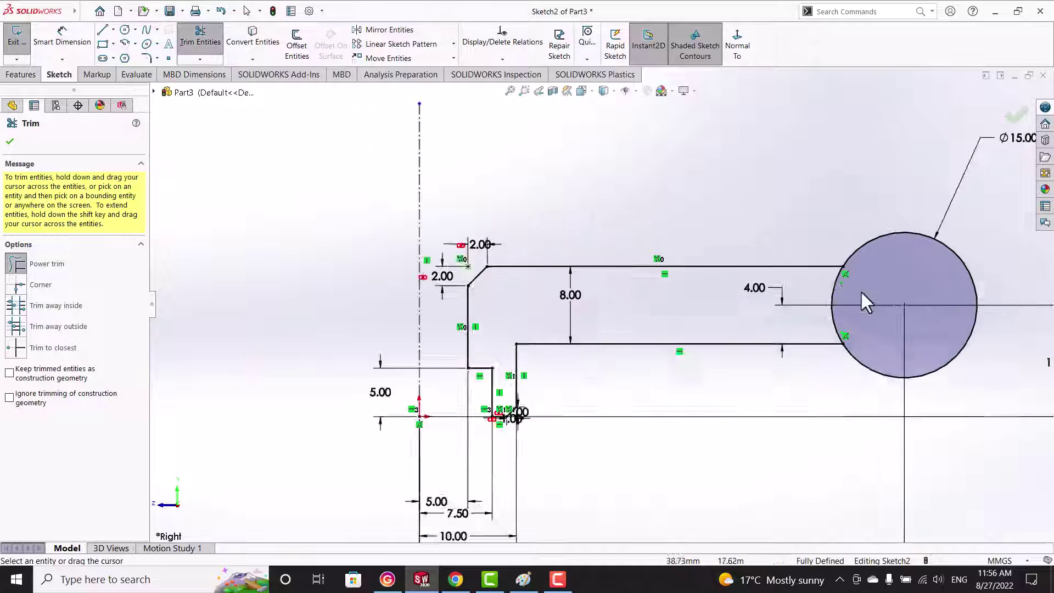
pyautogui.scroll(-2, 845, 307)
pyautogui.moveTo(804, 326); pyautogui.dragTo(857, 338)
pyautogui.scroll(3, 763, 280)
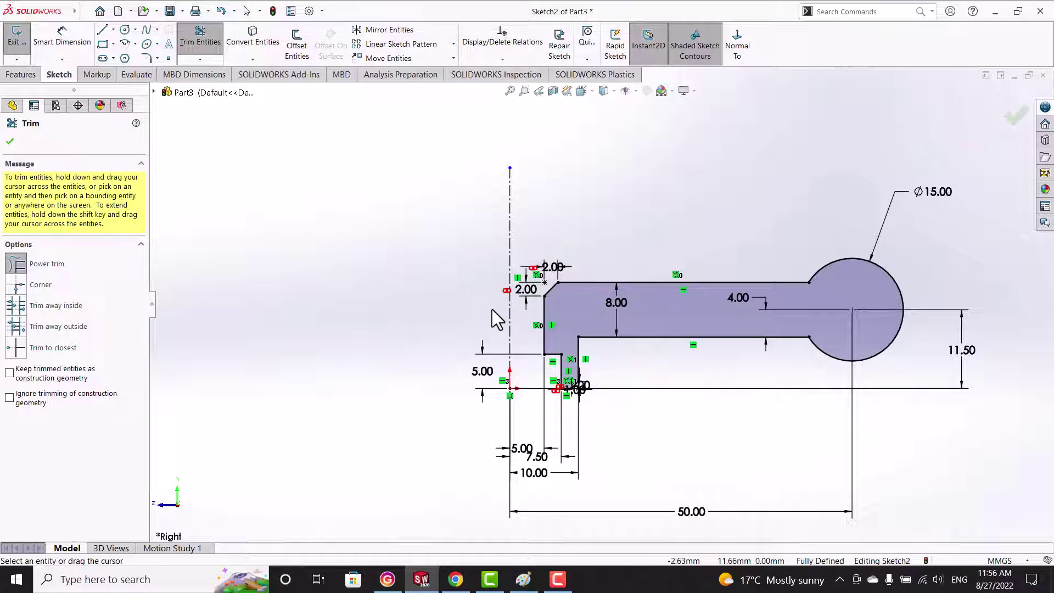
pyautogui.scroll(3, 609, 348)
pyautogui.scroll(3, 604, 341)
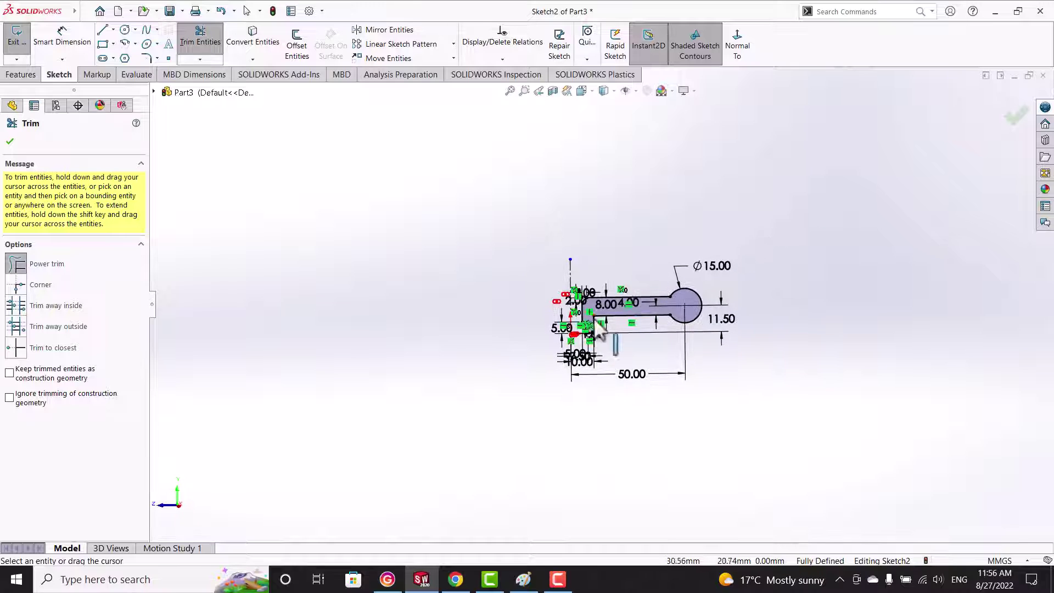
pyautogui.scroll(-4, 599, 329)
# - Preview a 360° Revolved Boss/Base around the centreline
pyautogui.moveTo(631, 369)
pyautogui.mouseDown(button='middle')
pyautogui.moveTo(724, 360)
pyautogui.moveTo(454, 364)
pyautogui.mouseUp(button='middle')
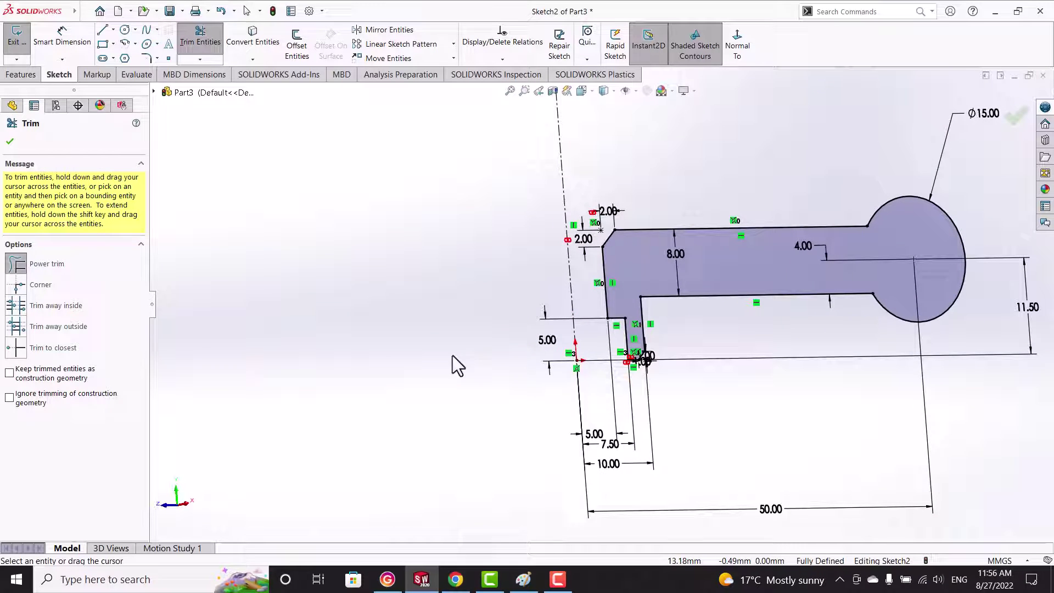
pyautogui.click(10, 141)
pyautogui.click(20, 74)
pyautogui.click(61, 42)
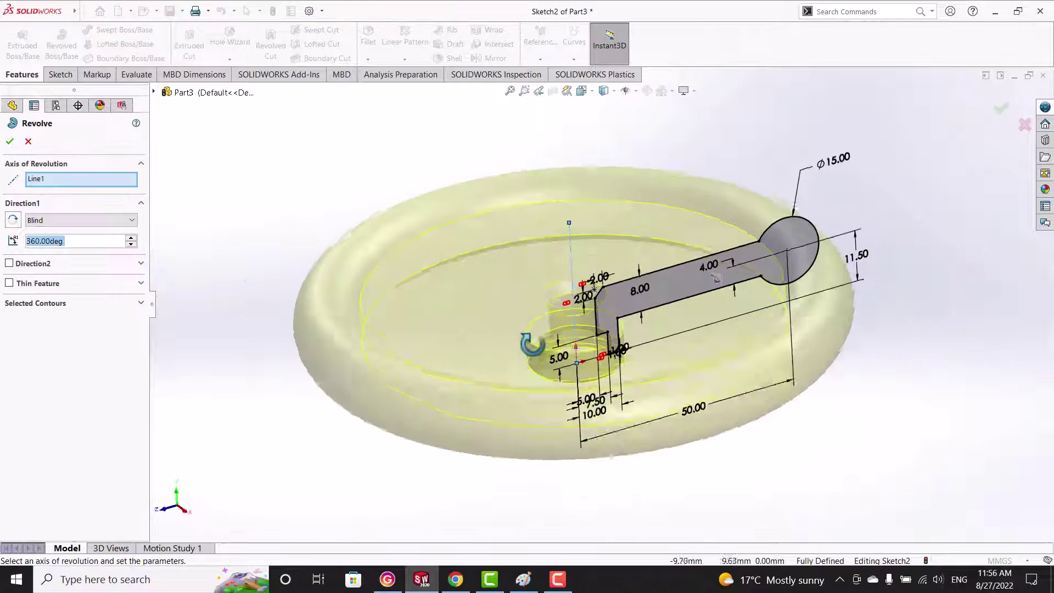
# - Confirm the 360° revolve as Revolve1 and orbit to view the disc from below
pyautogui.press('Return')
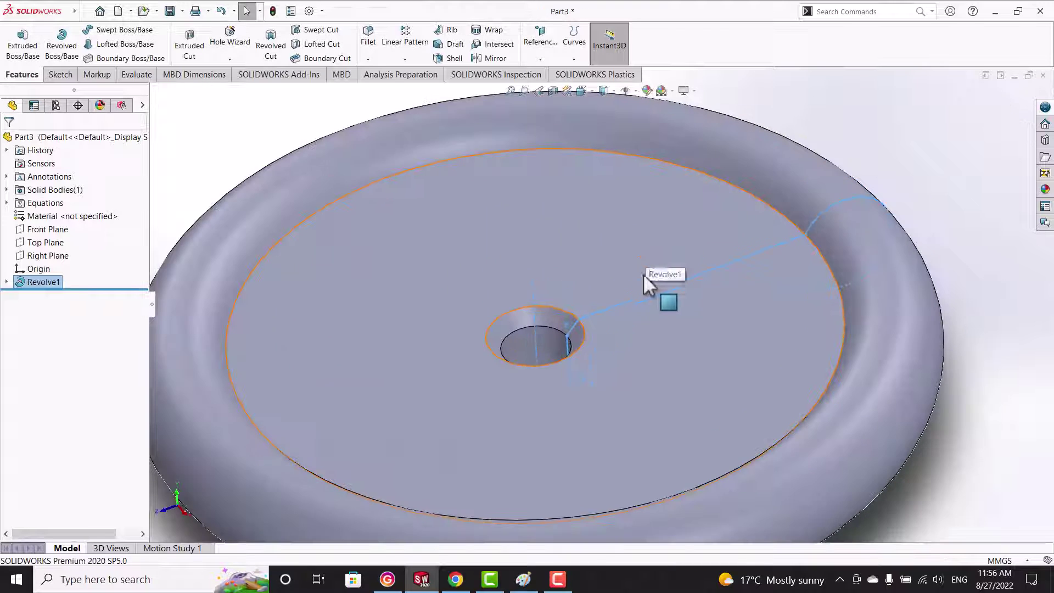
pyautogui.scroll(-5, 651, 265)
pyautogui.moveTo(590, 337)
pyautogui.mouseDown(button='middle')
pyautogui.moveTo(542, 160)
pyautogui.moveTo(585, 357)
pyautogui.moveTo(529, 346)
pyautogui.moveTo(607, 372)
pyautogui.moveTo(592, 516)
pyautogui.moveTo(512, 502)
pyautogui.mouseUp(button='middle')
pyautogui.scroll(-3, 586, 359)
# - Open Sketch3 on the Top Plane, viewed normal from the bottom
pyautogui.click(46, 242)
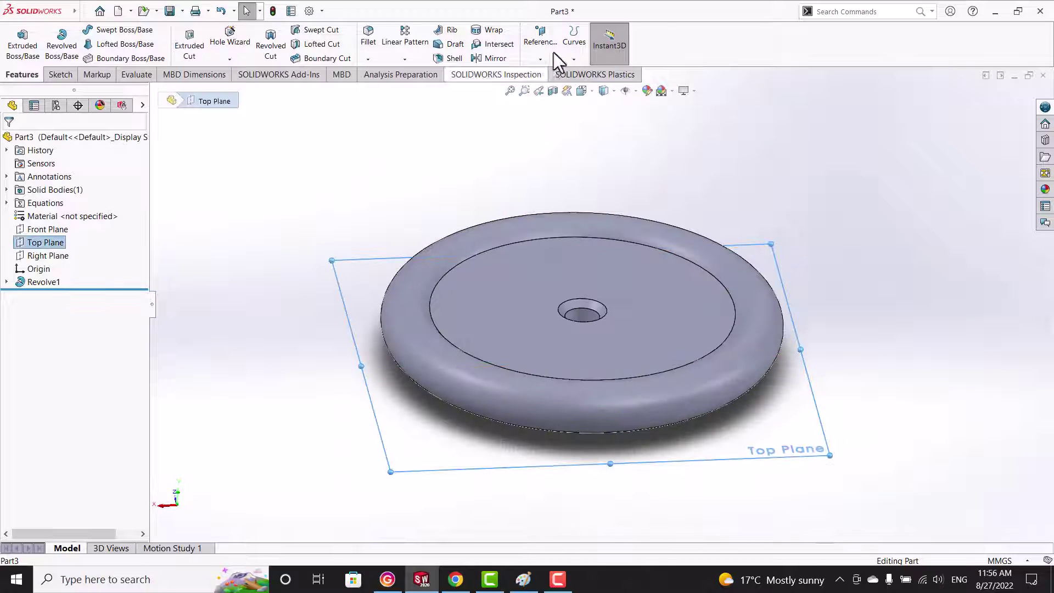
pyautogui.click(60, 74)
pyautogui.click(17, 39)
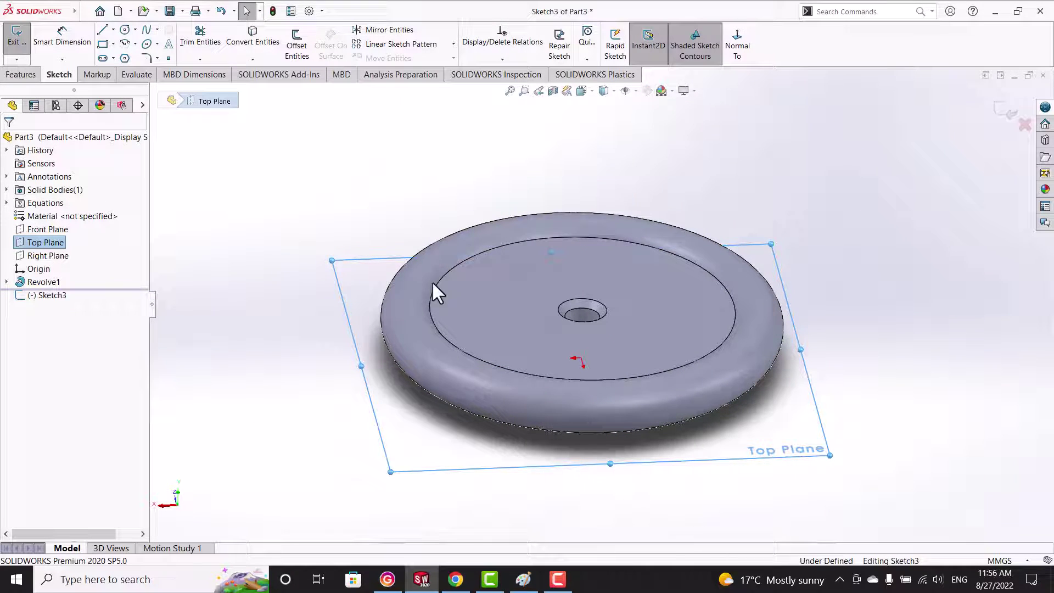
pyautogui.click(741, 47)
pyautogui.click(737, 44)
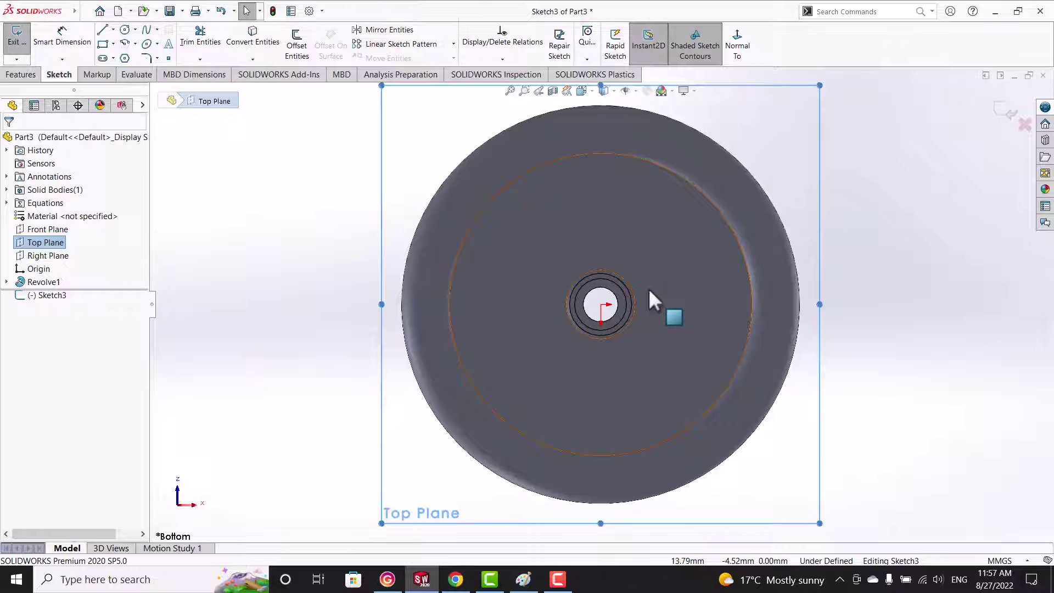
pyautogui.press('Escape')
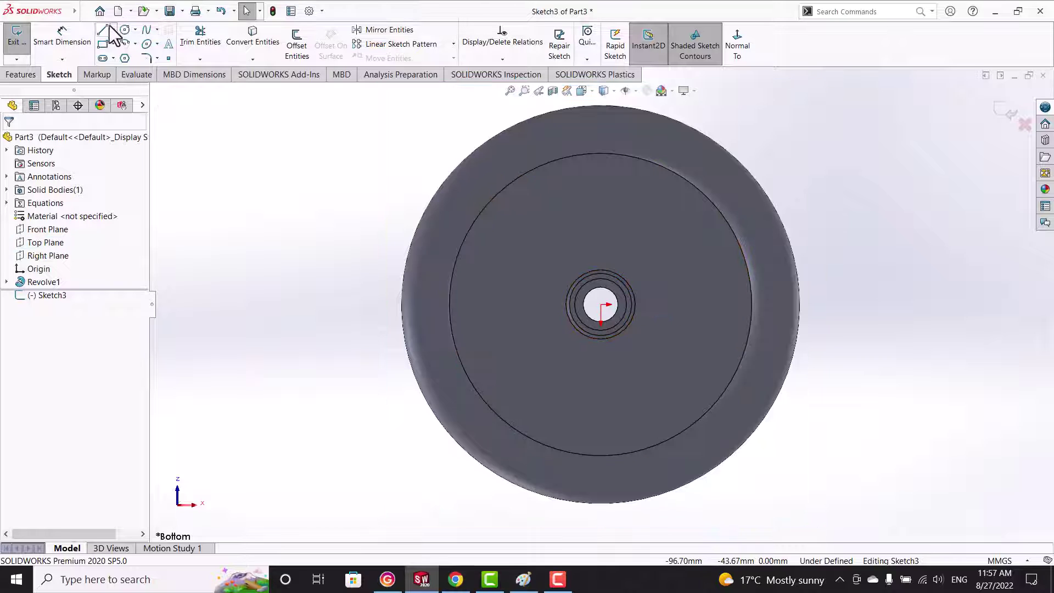
# - Draw a construction line from the hub centre to the wheel's outer edge
pyautogui.click(113, 31)
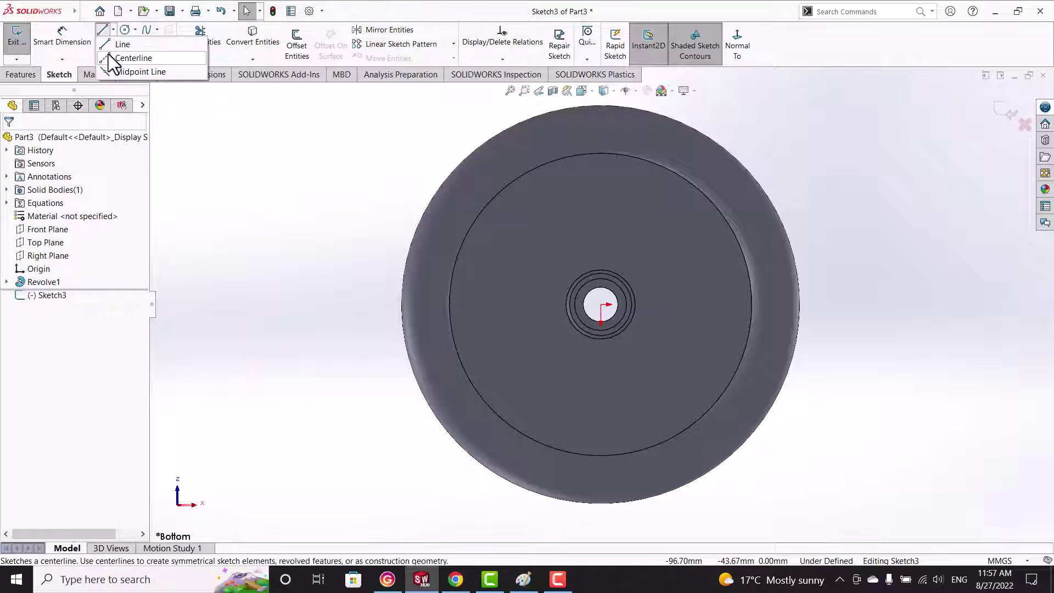
pyautogui.click(600, 304)
pyautogui.click(600, 112)
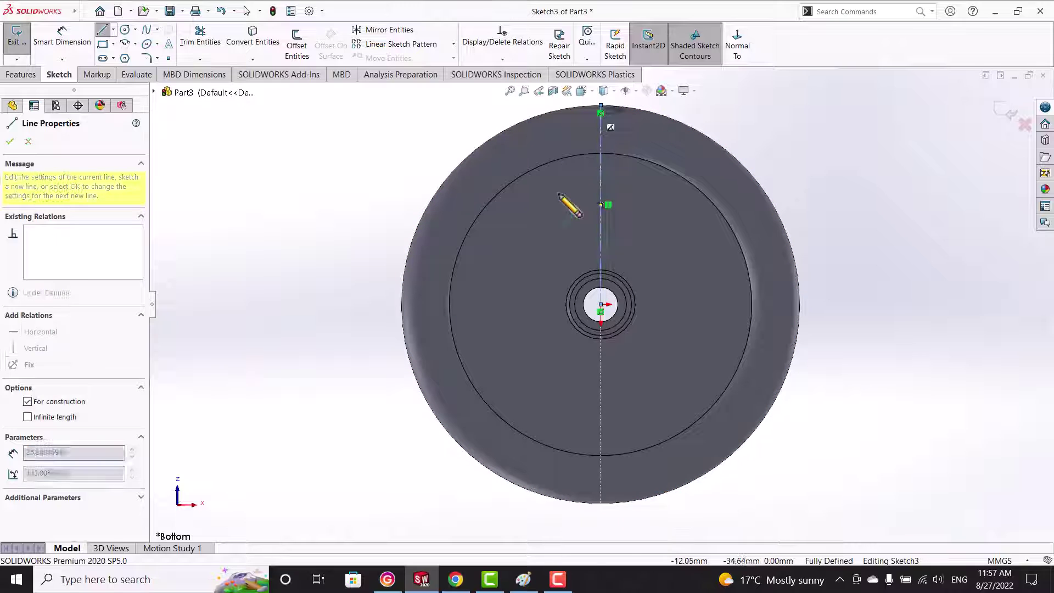
pyautogui.press('Escape')
# - Circular-pattern the construction line into 3 instances spaced 120° apart
pyautogui.click(453, 44)
pyautogui.click(384, 72)
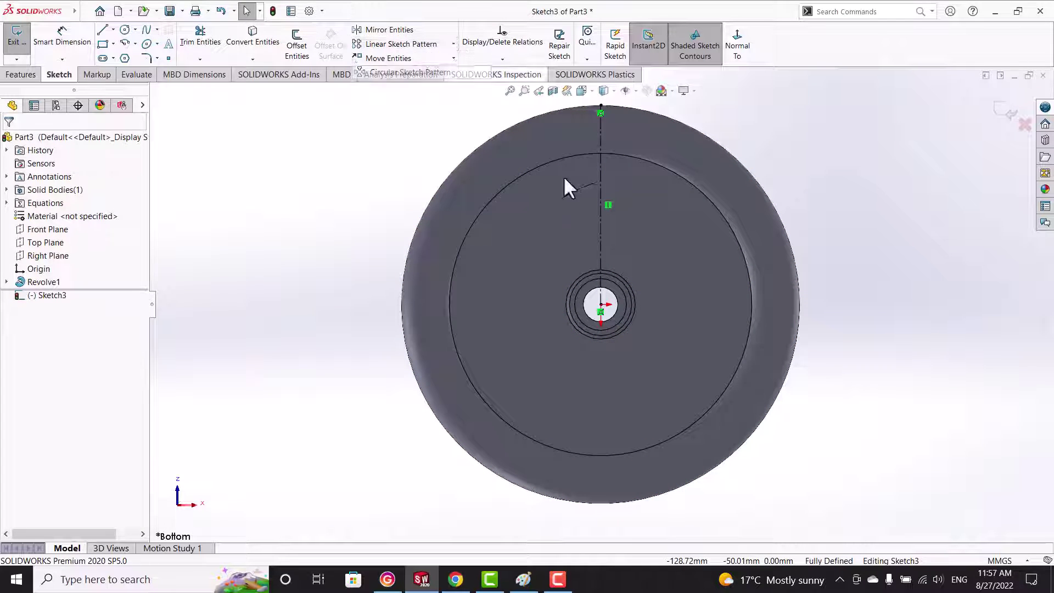
pyautogui.click(132, 315)
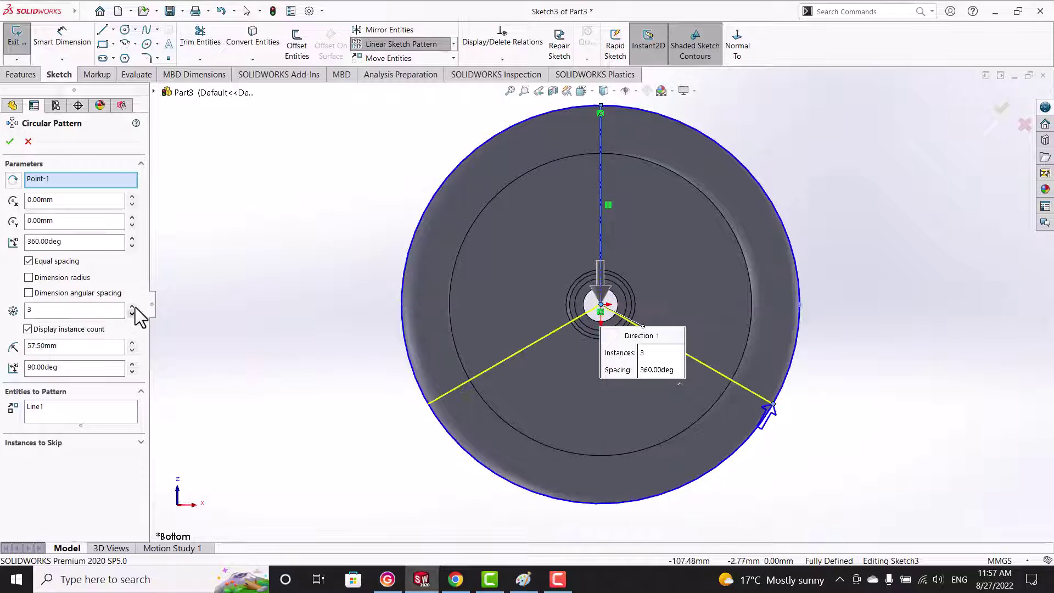
pyautogui.press('Return')
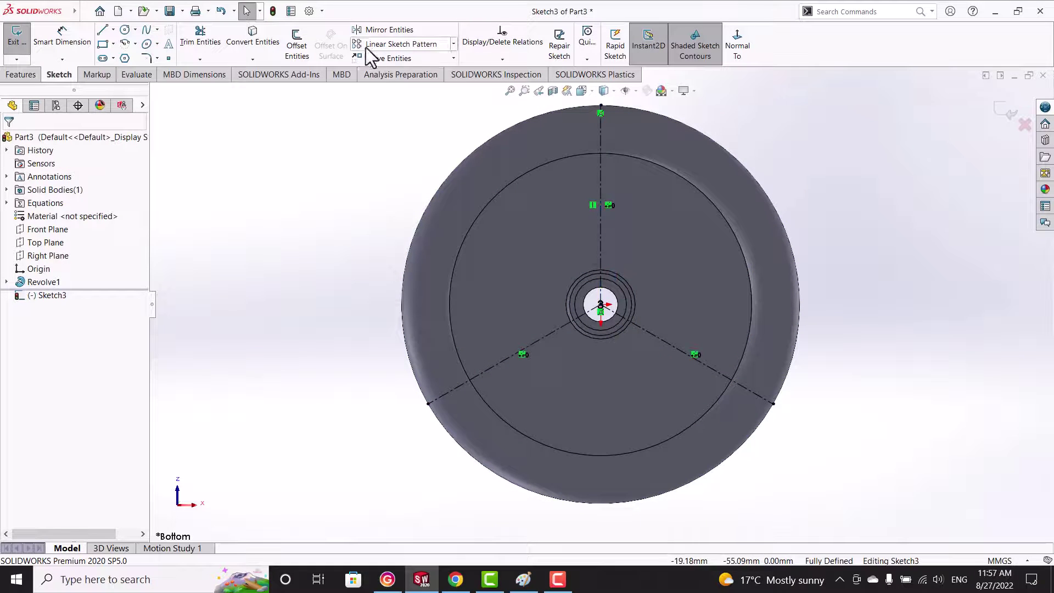
pyautogui.click(296, 50)
pyautogui.write('6')
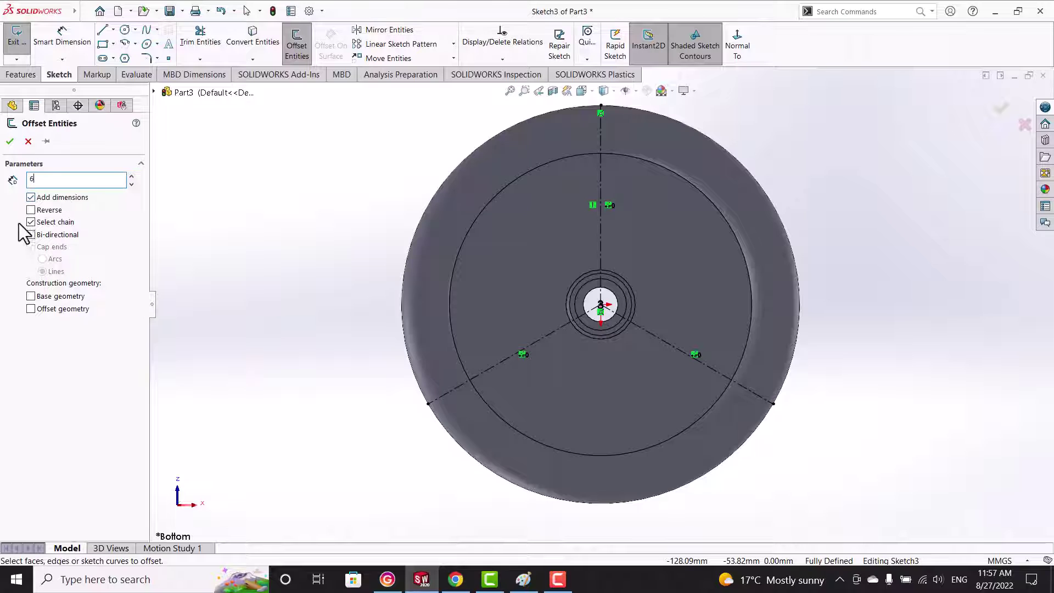
# - Offset the spoke construction lines 6 mm bi-directionally with capped ends to outline three spokes
pyautogui.click(554, 330)
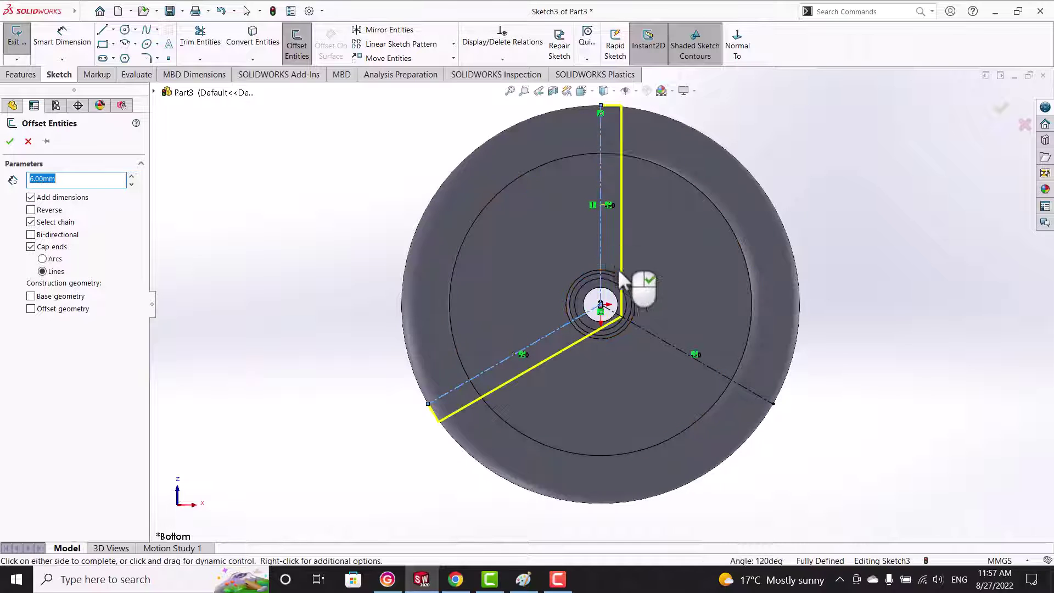
pyautogui.click(654, 335)
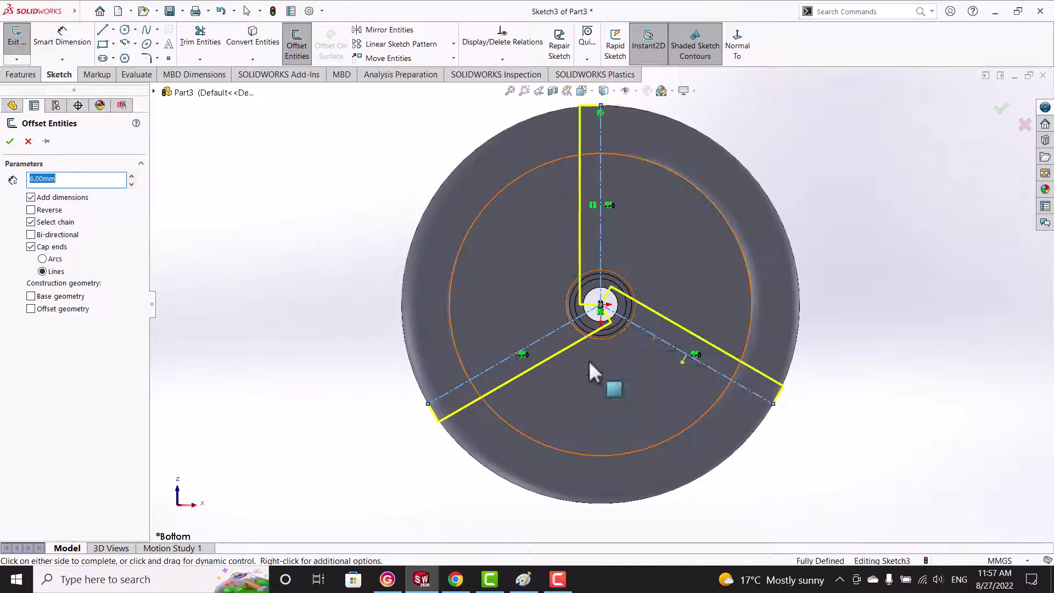
pyautogui.click(30, 235)
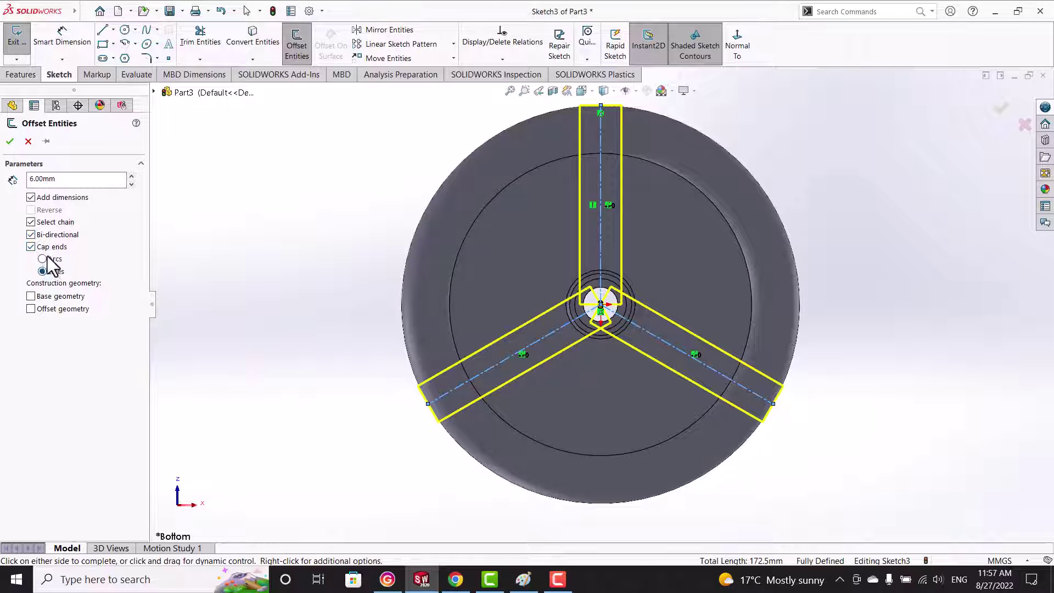
pyautogui.click(41, 259)
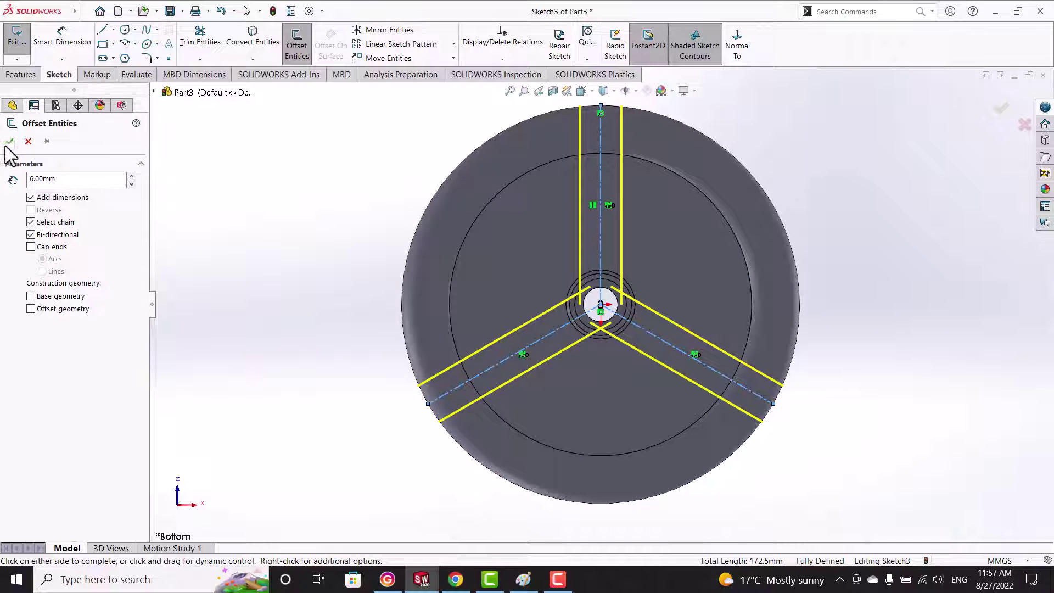
pyautogui.click(10, 141)
pyautogui.scroll(-3, 553, 288)
pyautogui.scroll(-3, 565, 311)
# - Draw a circle centred on the hub and dimension its diameter to 50 mm
pyautogui.scroll(2, 555, 305)
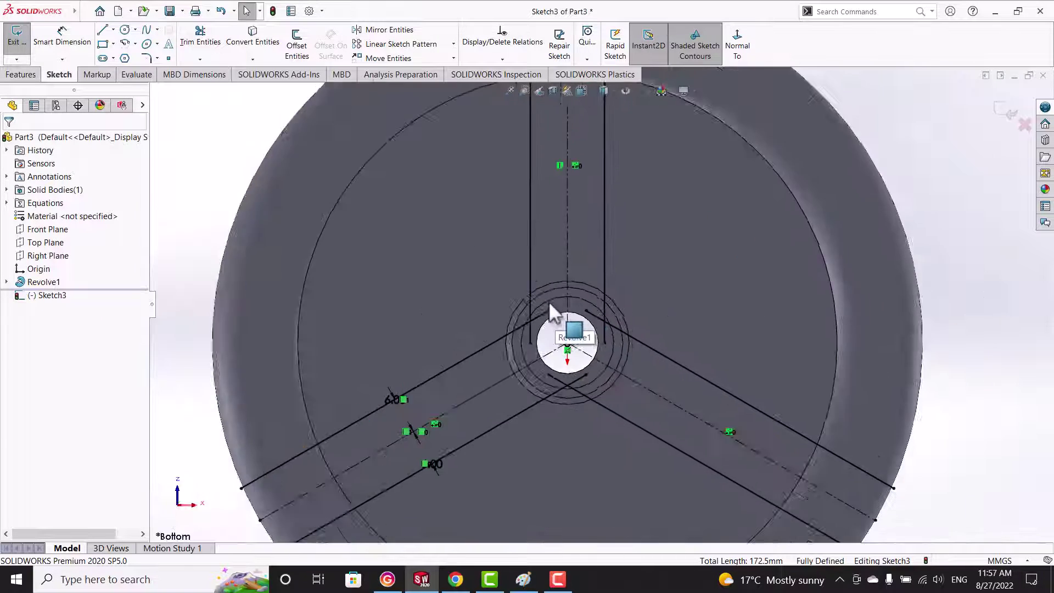
pyautogui.scroll(2, 547, 294)
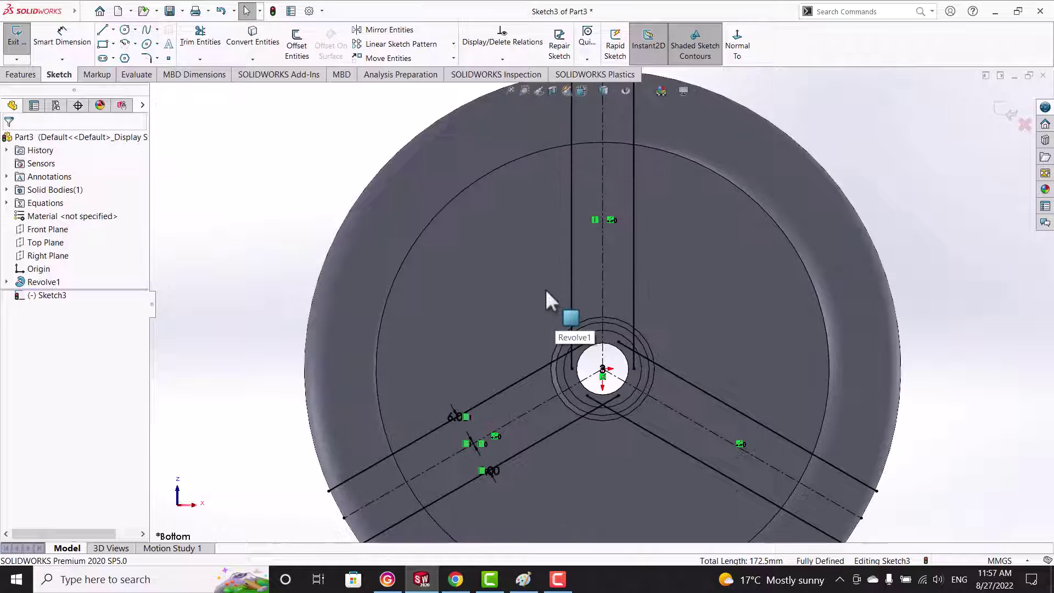
pyautogui.click(125, 29)
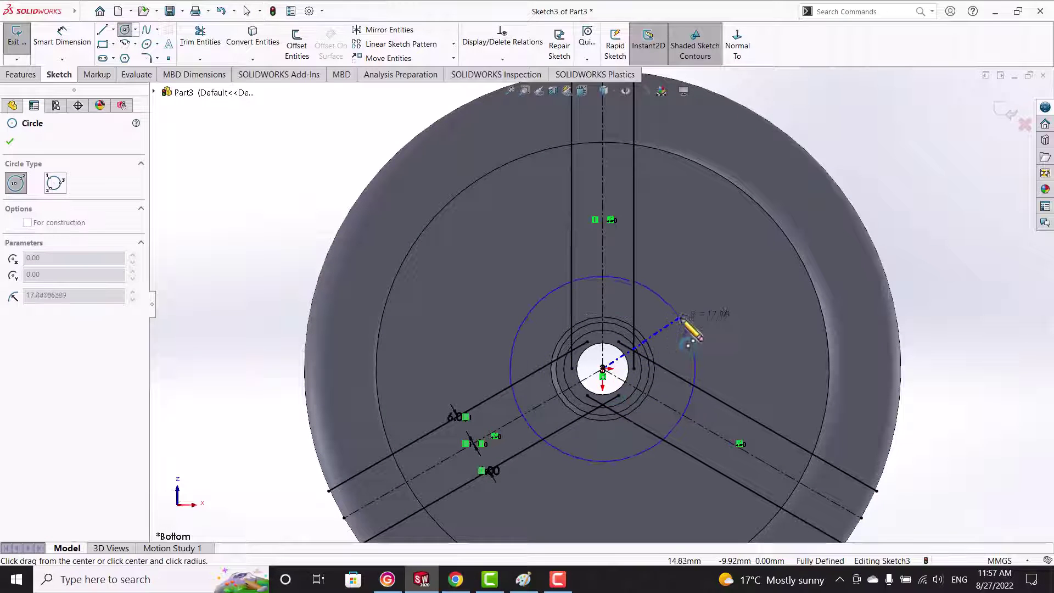
pyautogui.moveTo(602, 369); pyautogui.dragTo(683, 321)
pyautogui.press('Escape')
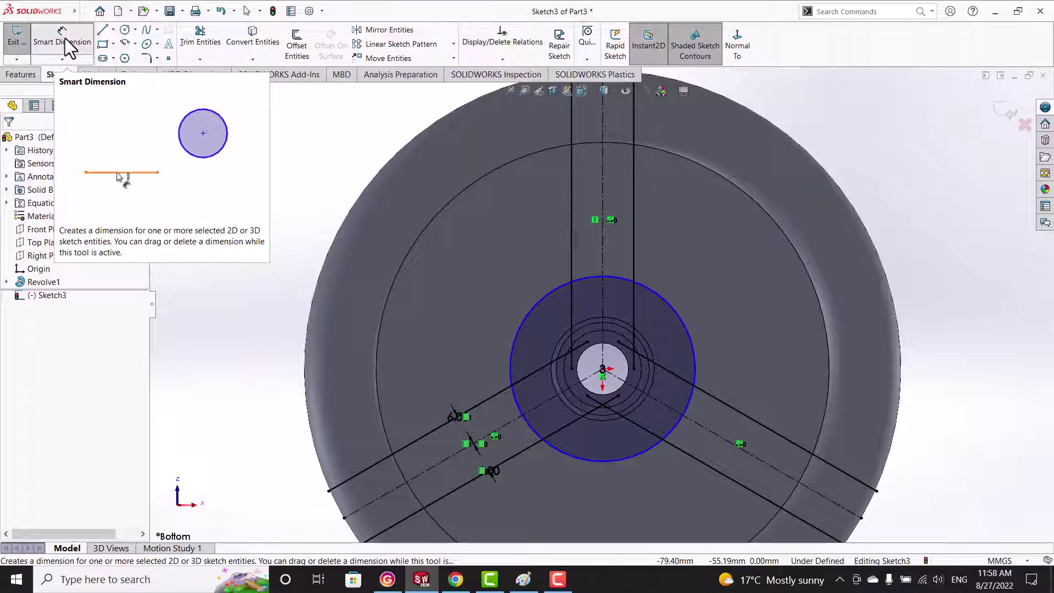
pyautogui.click(66, 40)
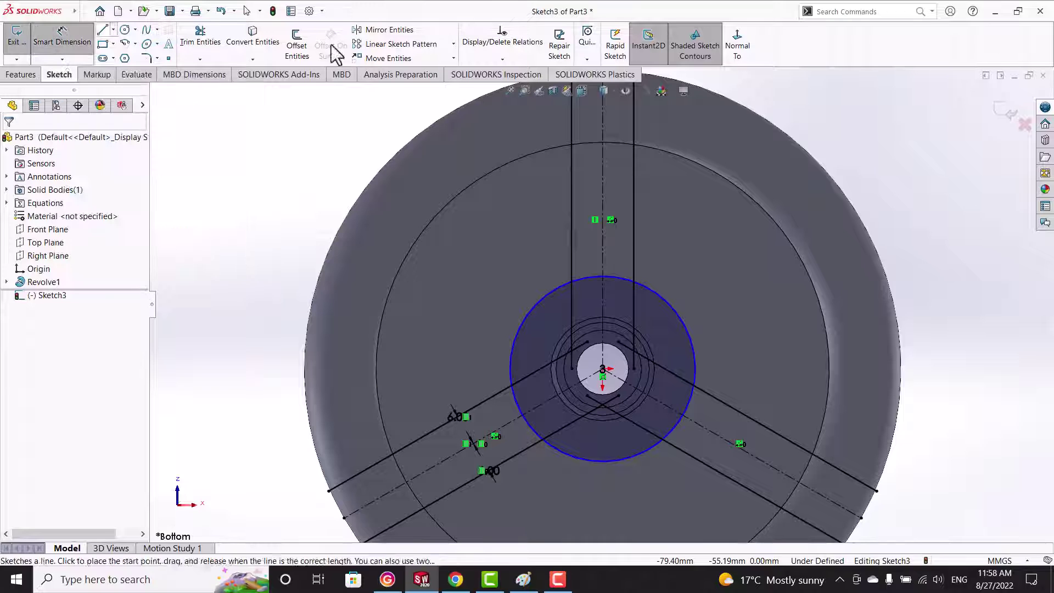
pyautogui.click(671, 310)
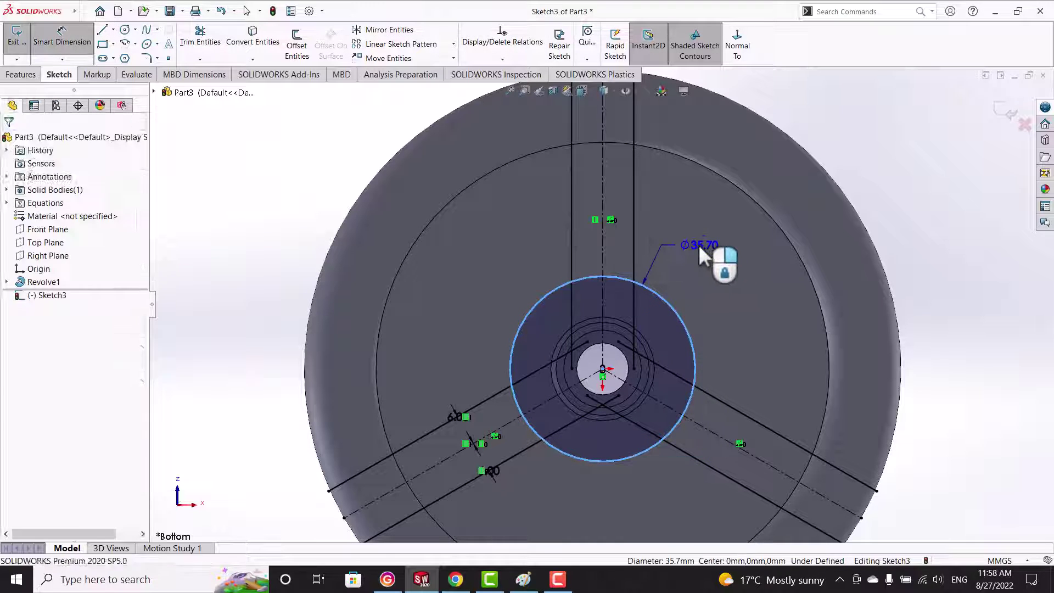
pyautogui.click(699, 245)
pyautogui.write('50')
pyautogui.press('Return')
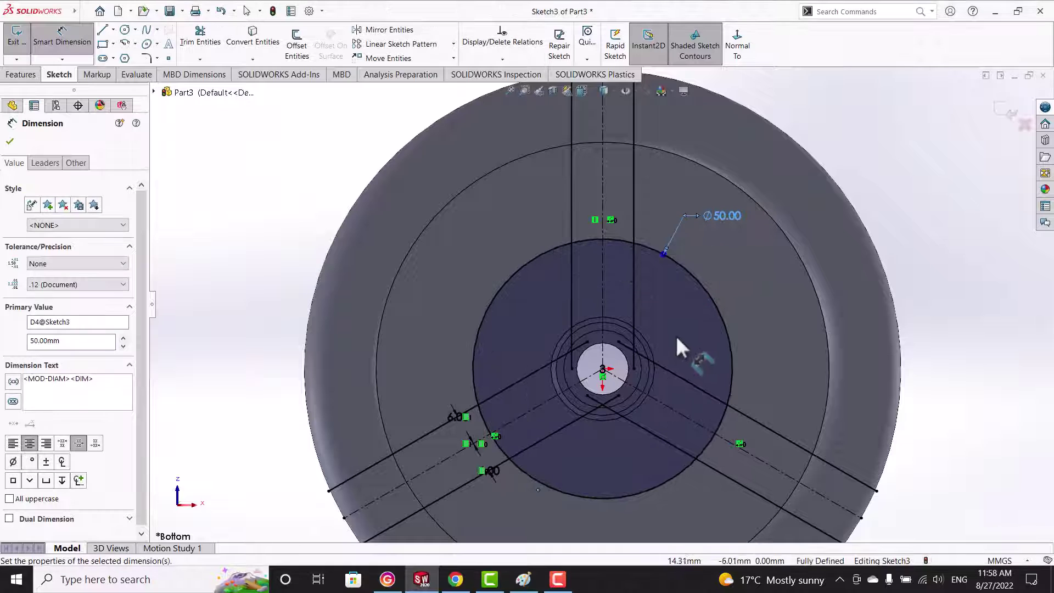
# - Change the hub circle's diameter dimension from 50 to 25 mm
pyautogui.press('Escape')
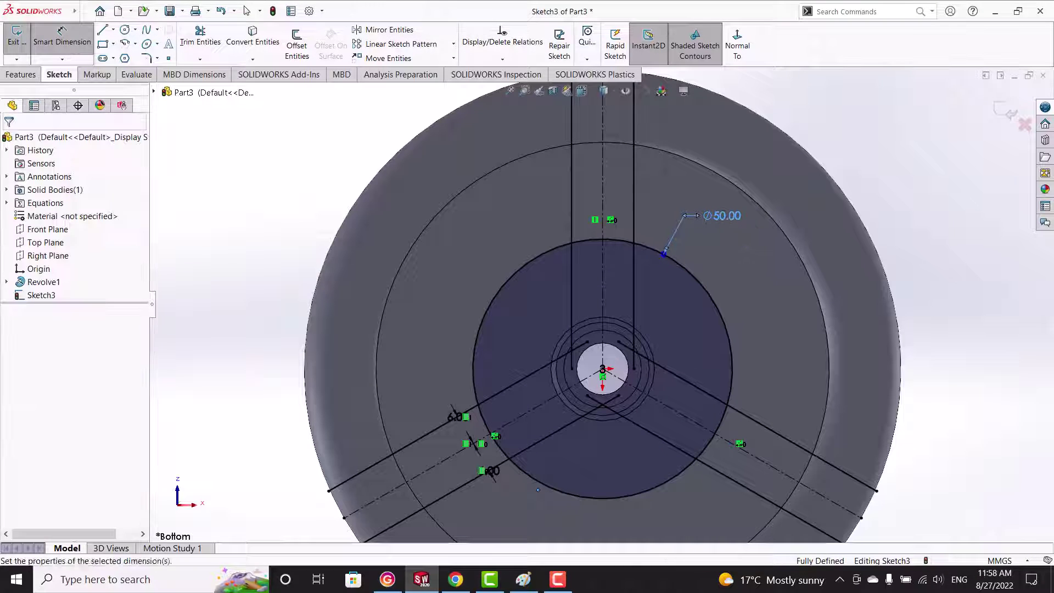
pyautogui.doubleClick(723, 216)
pyautogui.write('25')
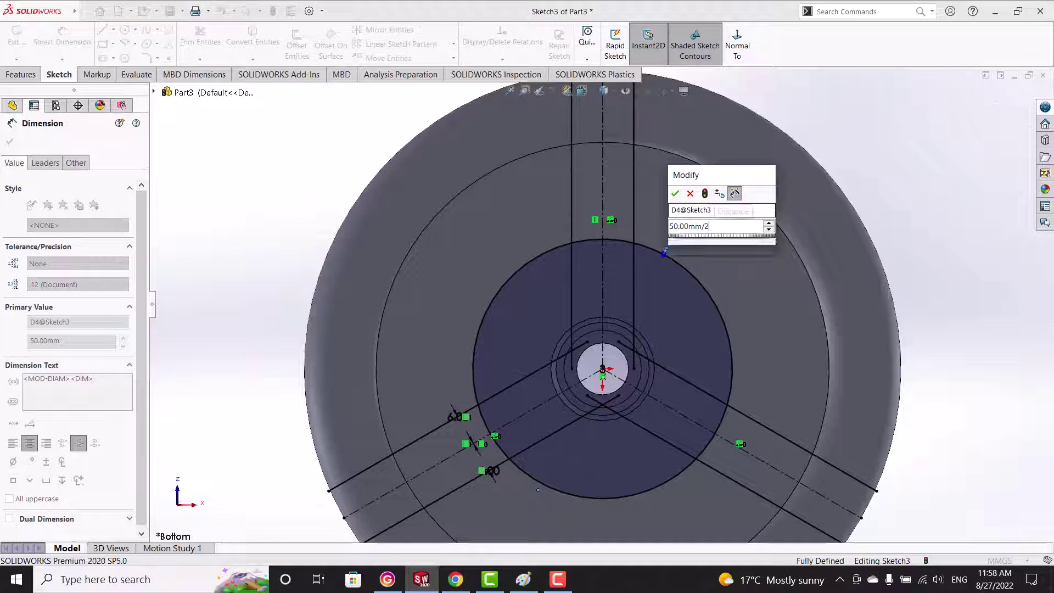
pyautogui.press('Return')
pyautogui.scroll(-2, 591, 336)
pyautogui.press('Escape')
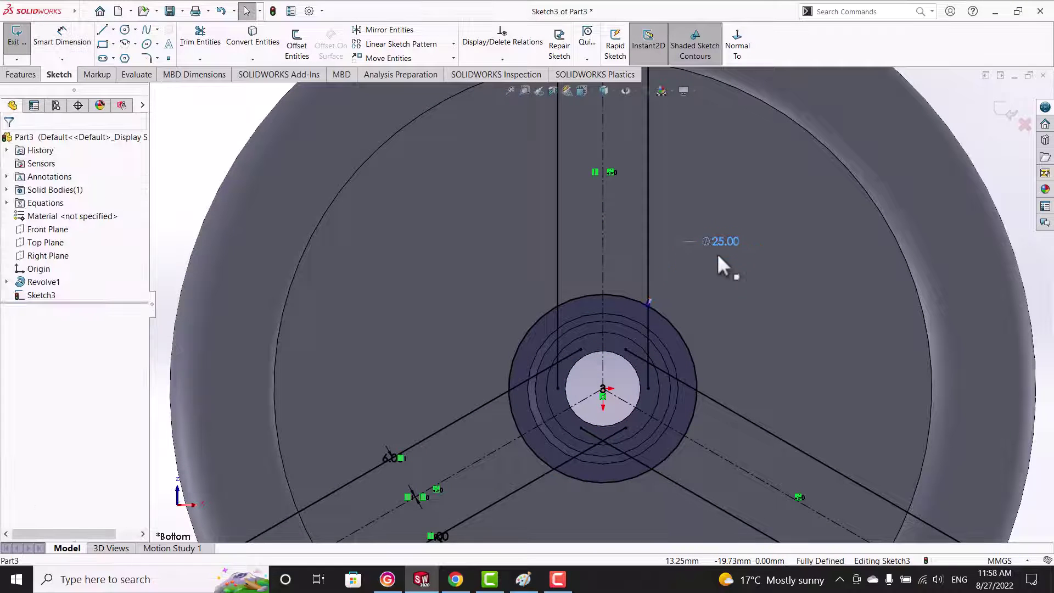
# - Draw a large circle from the hub origin reaching just inside the inner rim edge
pyautogui.scroll(2, 564, 357)
pyautogui.scroll(1, 574, 334)
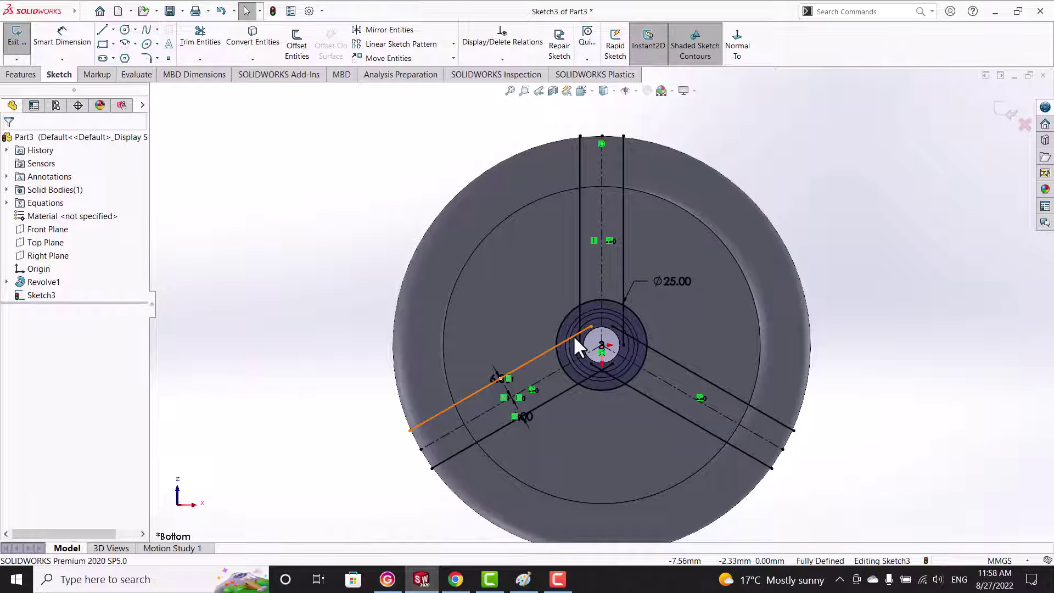
pyautogui.scroll(-3, 587, 346)
pyautogui.scroll(-3, 601, 351)
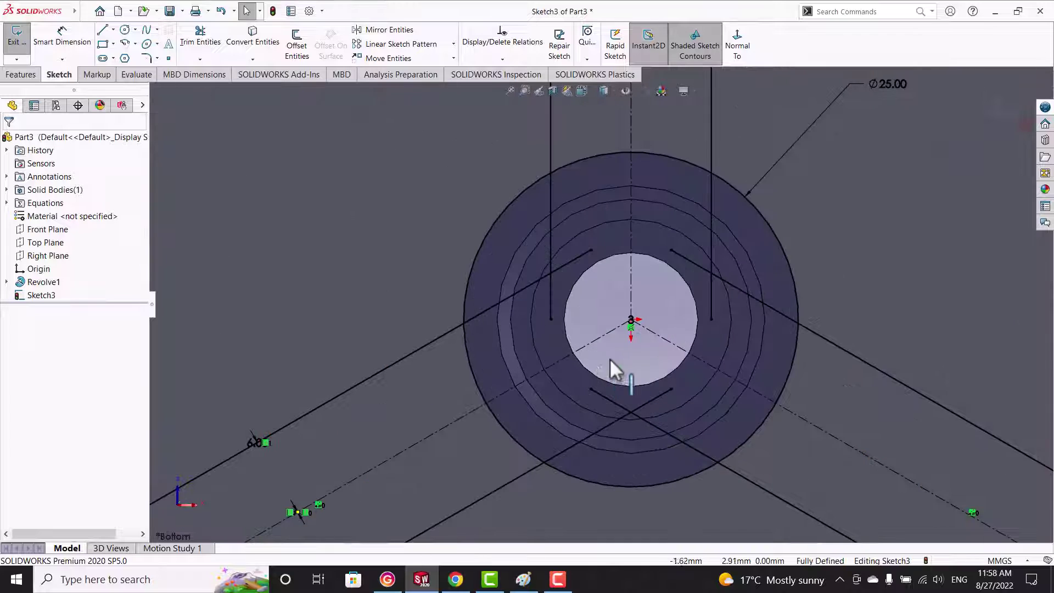
pyautogui.scroll(5, 579, 347)
pyautogui.scroll(-3, 610, 313)
pyautogui.scroll(-3, 593, 341)
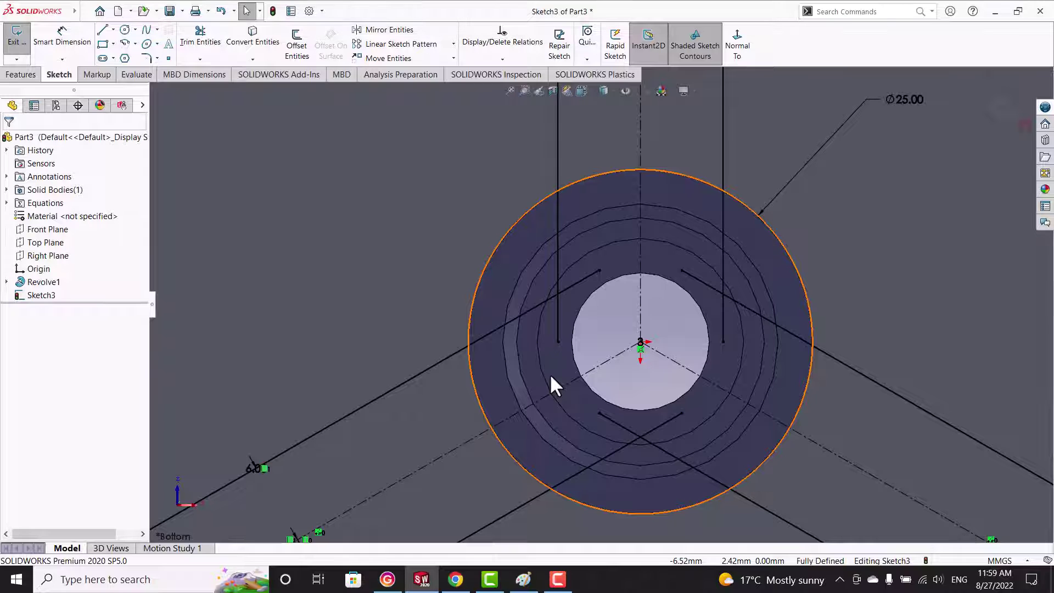
pyautogui.scroll(5, 712, 345)
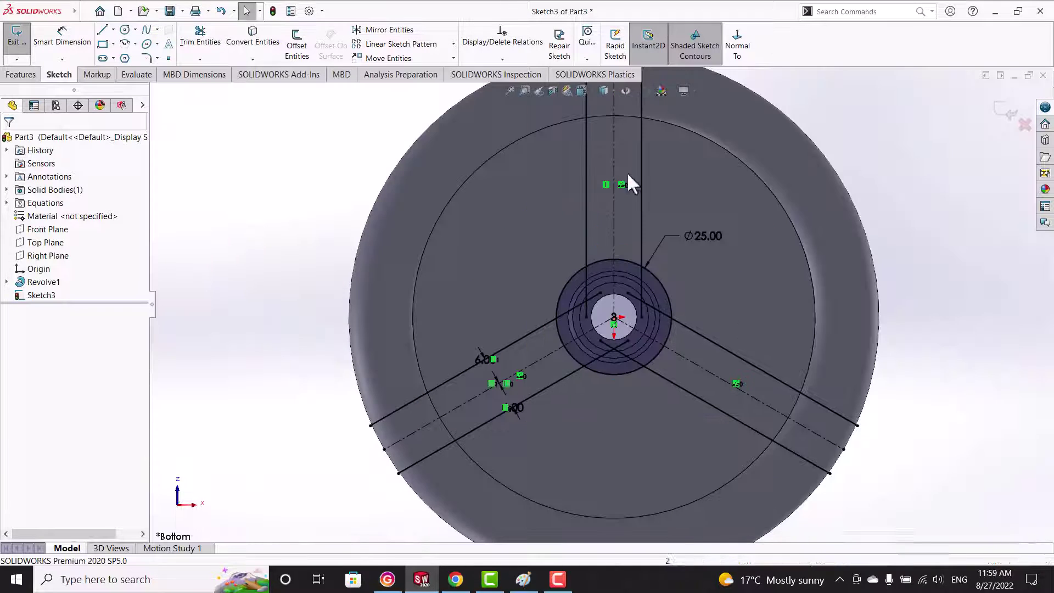
pyautogui.click(135, 30)
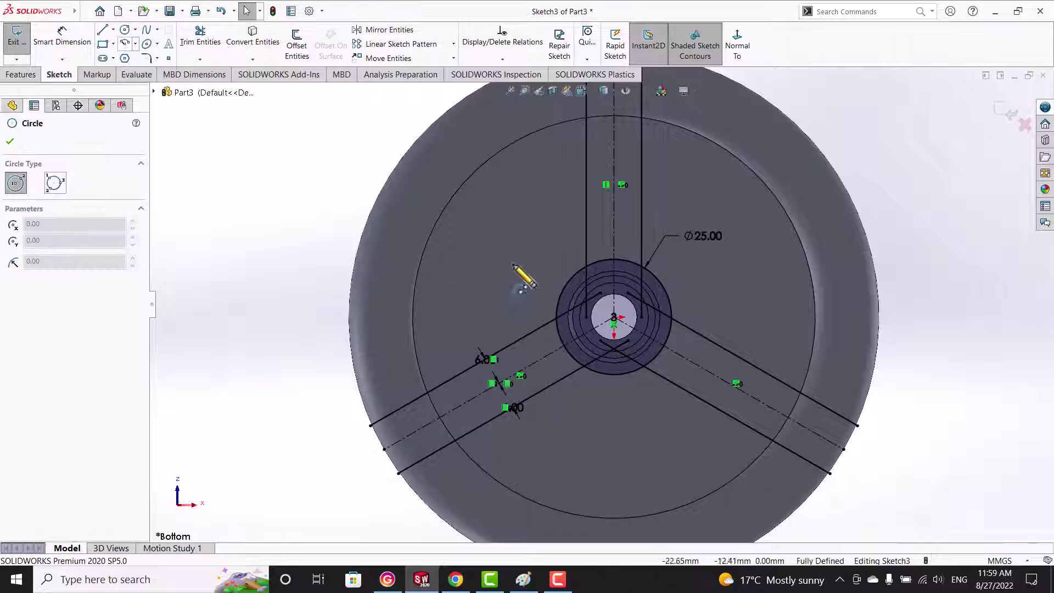
pyautogui.click(614, 316)
pyautogui.click(479, 215)
# - Dimension the large circle to the outer edge as 15+7.5, giving 22.50 mm
pyautogui.press('Escape')
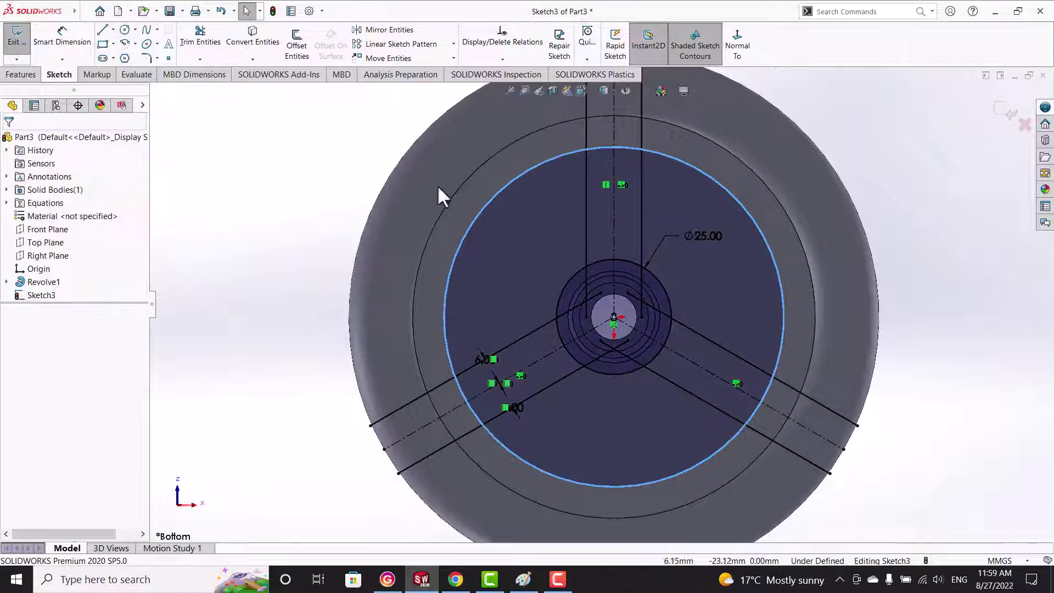
pyautogui.click(62, 37)
pyautogui.click(725, 177)
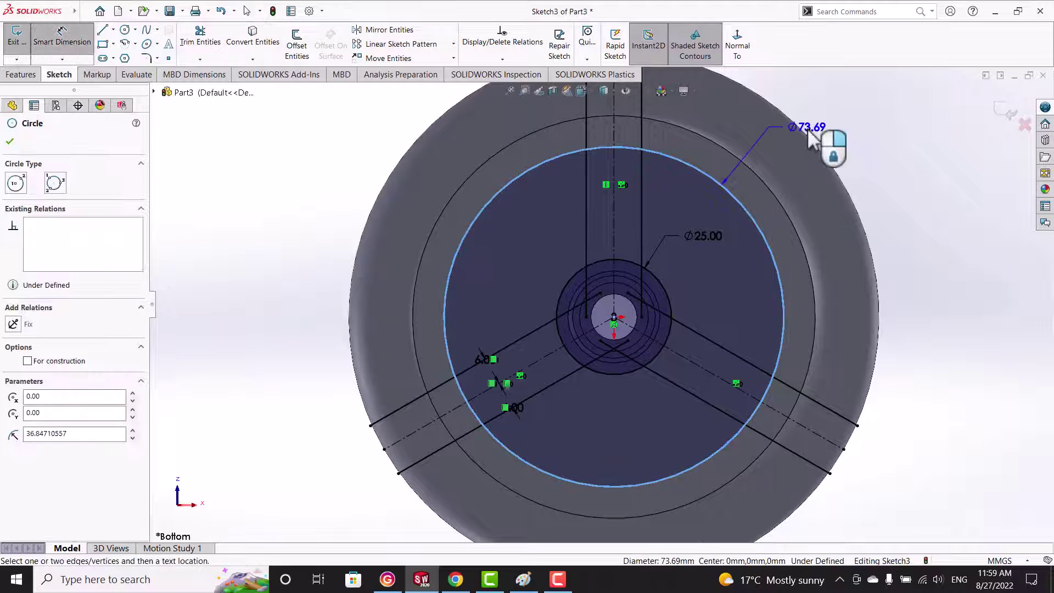
pyautogui.click(818, 146)
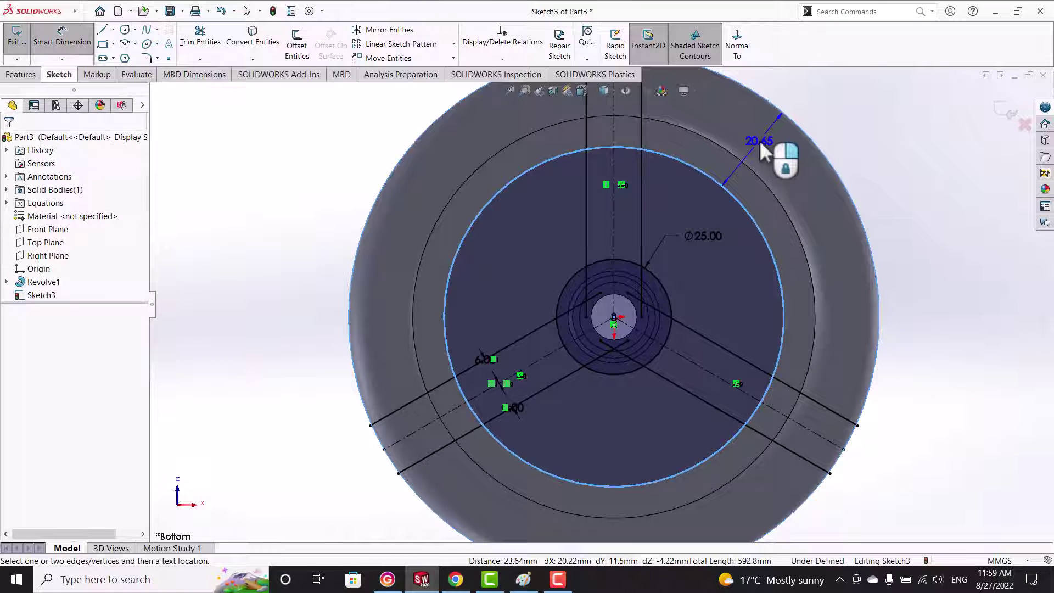
pyautogui.click(759, 140)
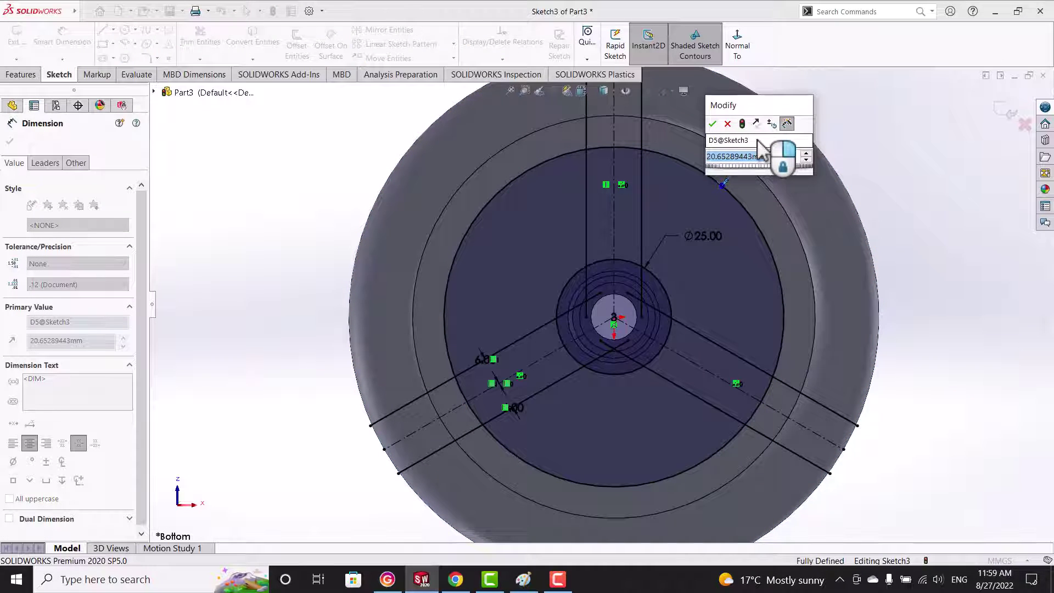
pyautogui.write('15+7.5')
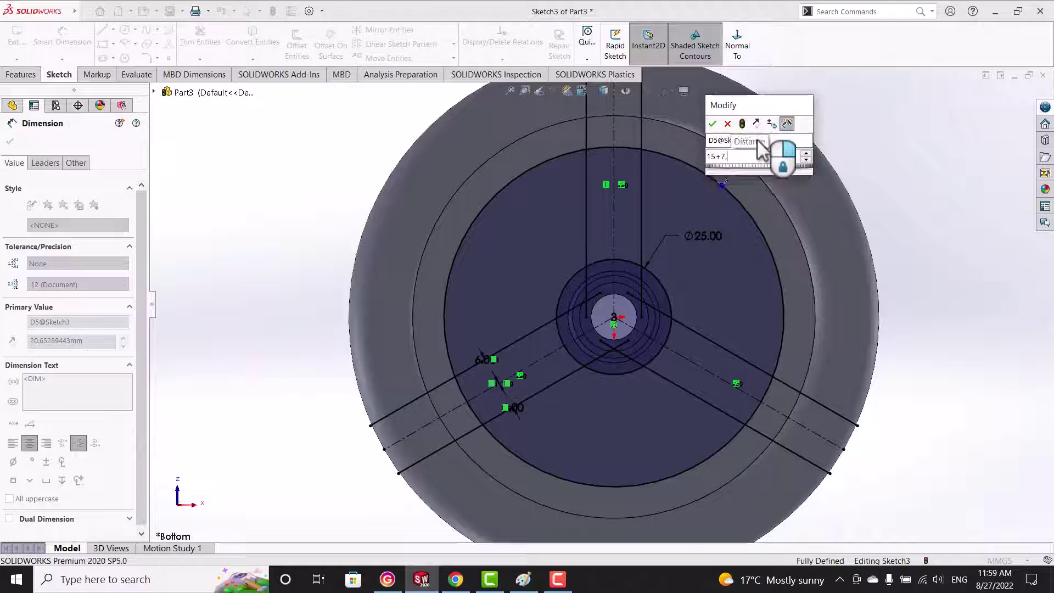
pyautogui.press('Return')
pyautogui.press('Escape')
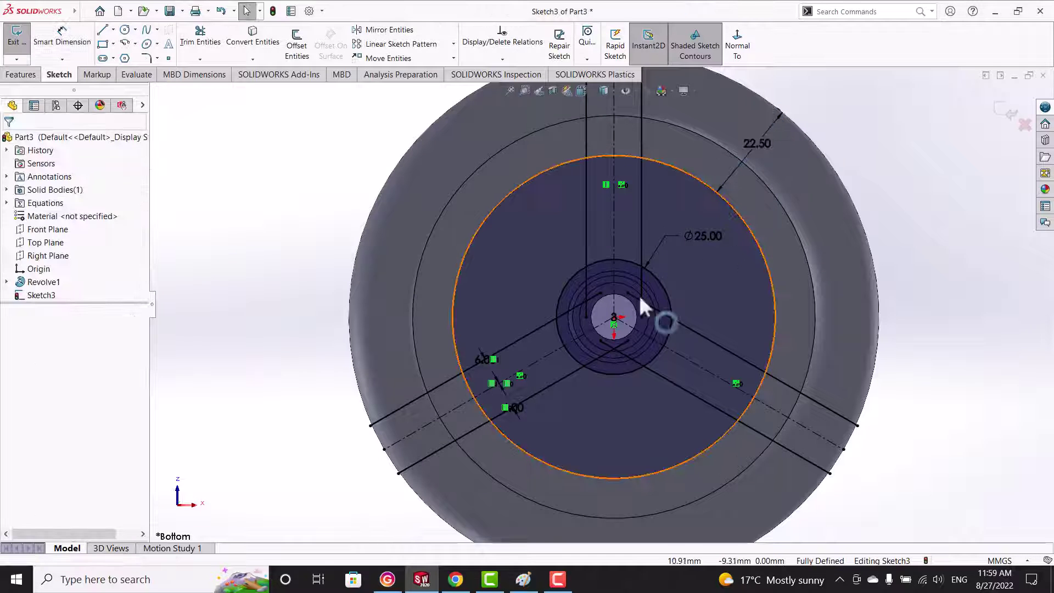
# - Power-trim the circle arcs around the hub between the spokes
pyautogui.click(200, 36)
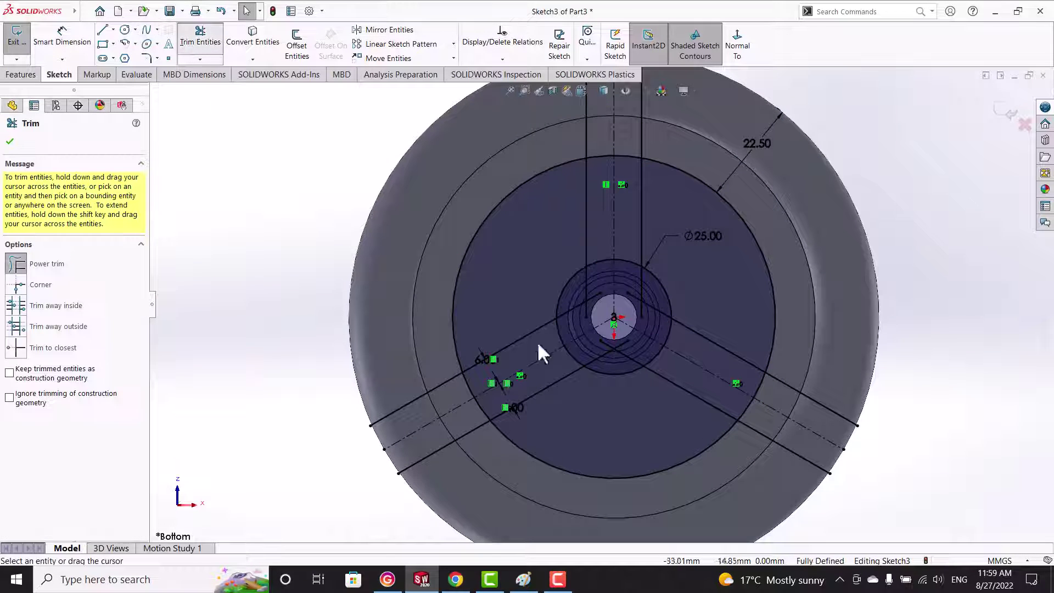
pyautogui.scroll(-3, 601, 286)
pyautogui.scroll(-2, 602, 289)
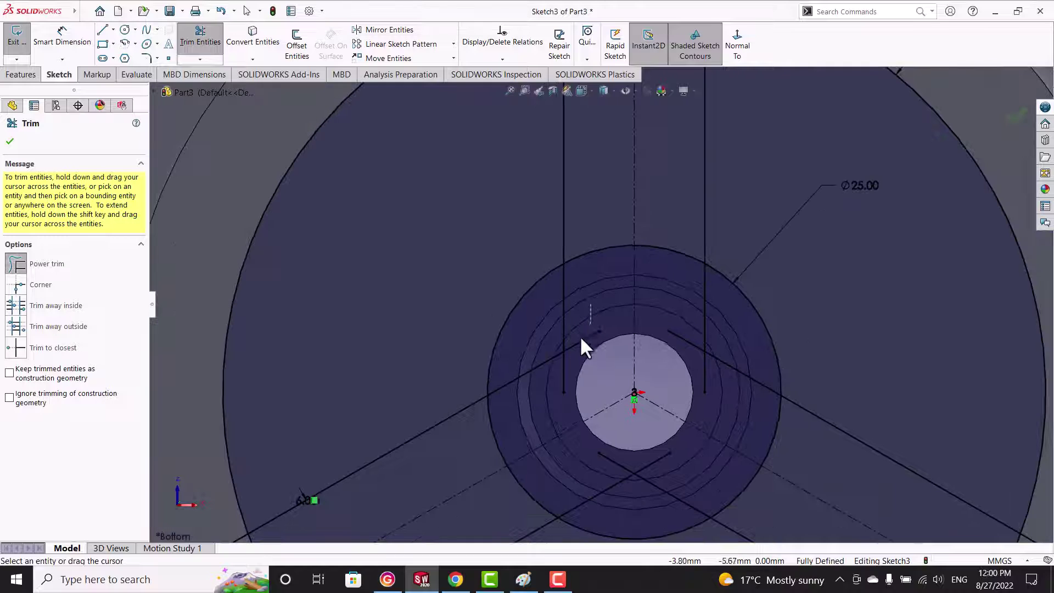
pyautogui.moveTo(591, 305)
pyautogui.mouseDown()
pyautogui.moveTo(559, 365)
pyautogui.moveTo(579, 308)
pyautogui.mouseUp()
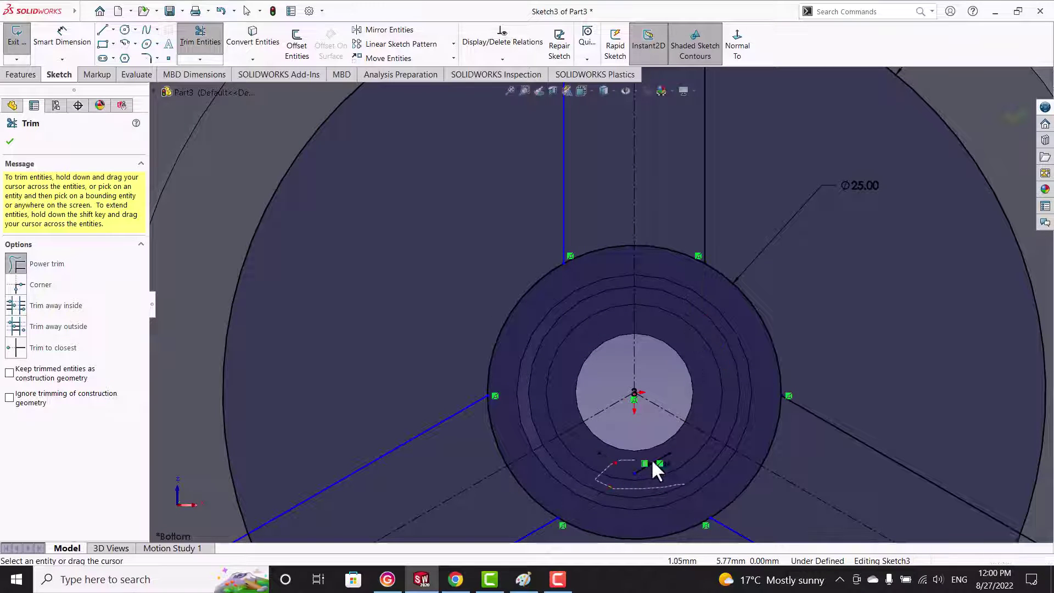
pyautogui.moveTo(652, 463); pyautogui.dragTo(609, 453)
pyautogui.scroll(2, 653, 368)
pyautogui.scroll(1, 647, 399)
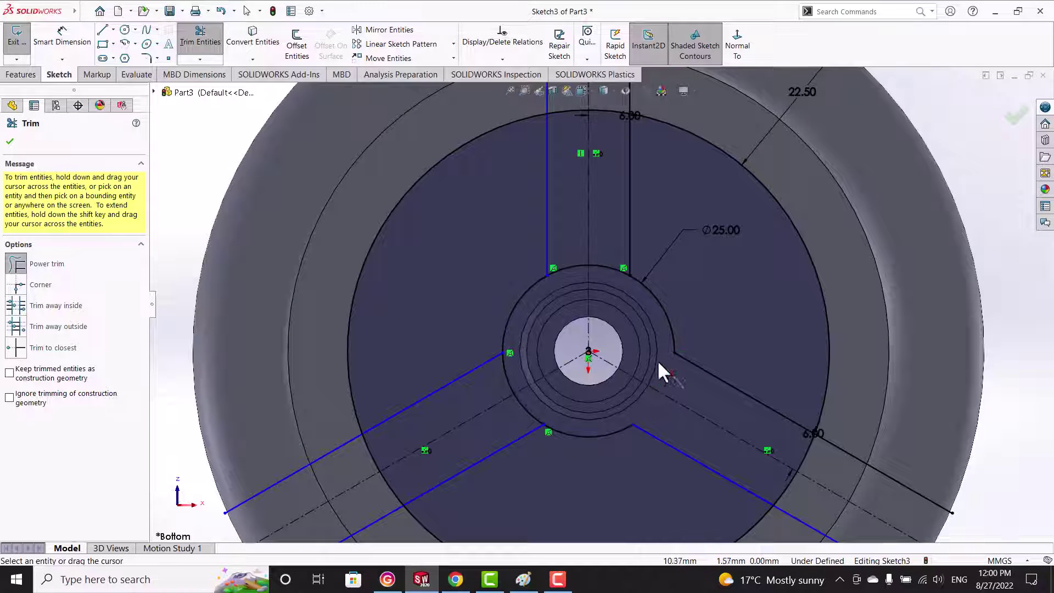
pyautogui.moveTo(612, 272); pyautogui.dragTo(566, 282)
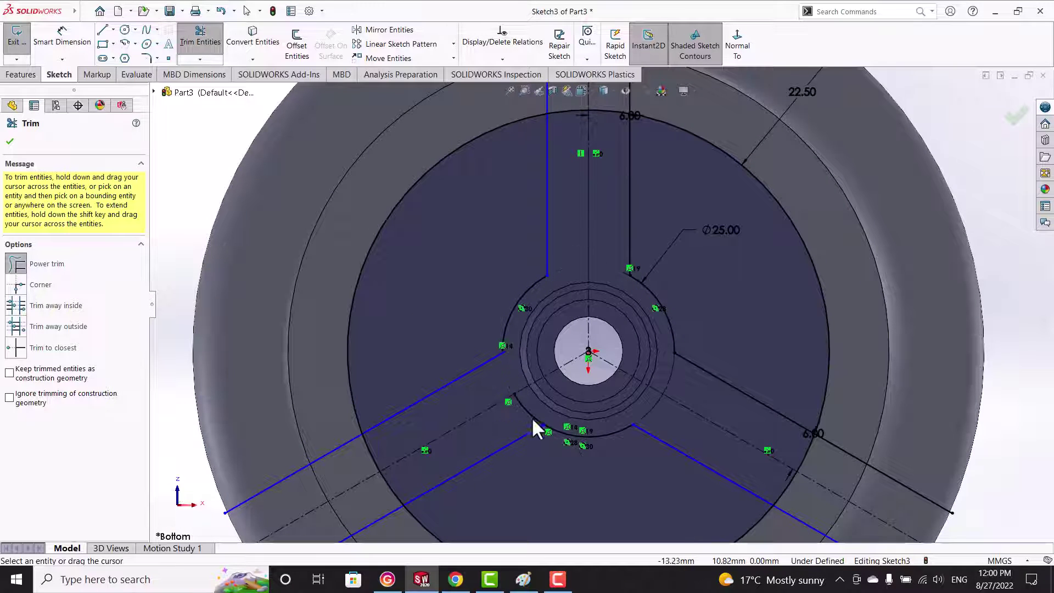
# - Trim the spoke lines and top arc back to the circles, leaving three wedge openings
pyautogui.scroll(2, 543, 373)
pyautogui.moveTo(610, 138); pyautogui.dragTo(556, 171)
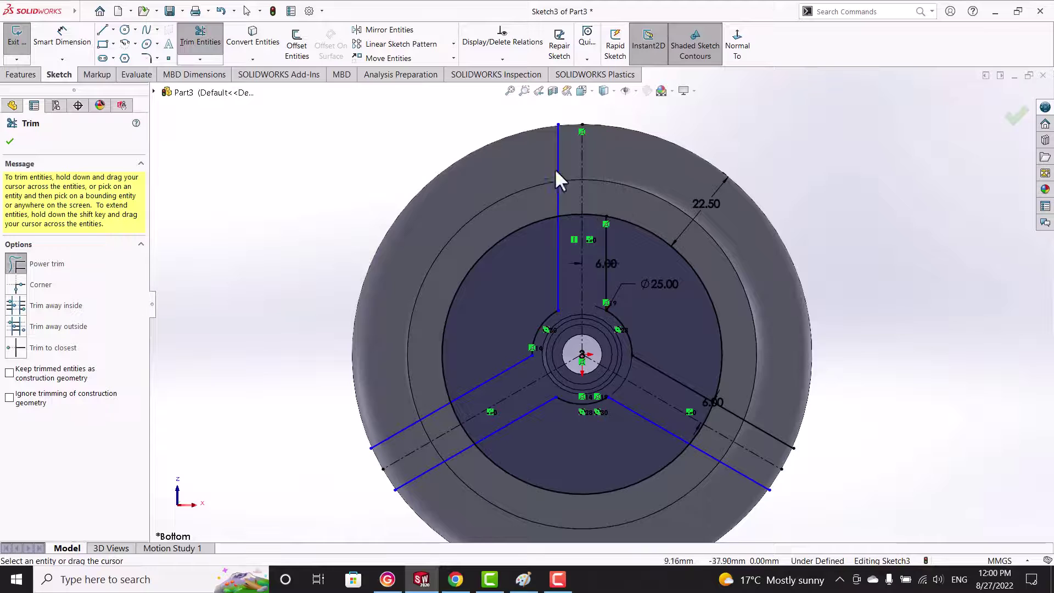
pyautogui.moveTo(416, 464)
pyautogui.mouseDown()
pyautogui.moveTo(393, 443)
pyautogui.moveTo(439, 501)
pyautogui.mouseUp()
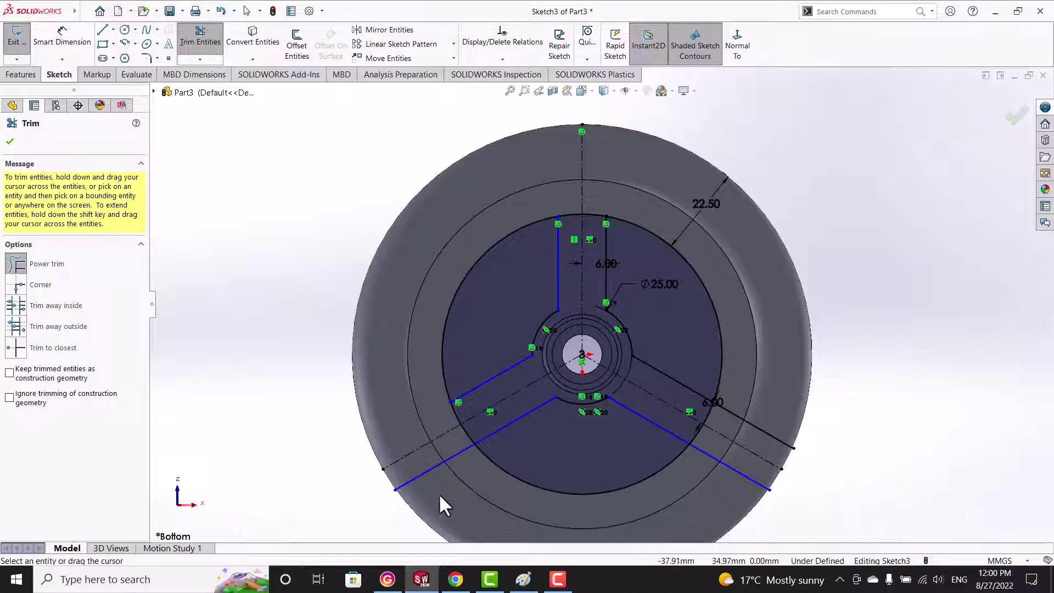
pyautogui.moveTo(762, 473)
pyautogui.mouseDown()
pyautogui.moveTo(783, 419)
pyautogui.moveTo(695, 439)
pyautogui.moveTo(456, 437)
pyautogui.moveTo(446, 412)
pyautogui.mouseUp()
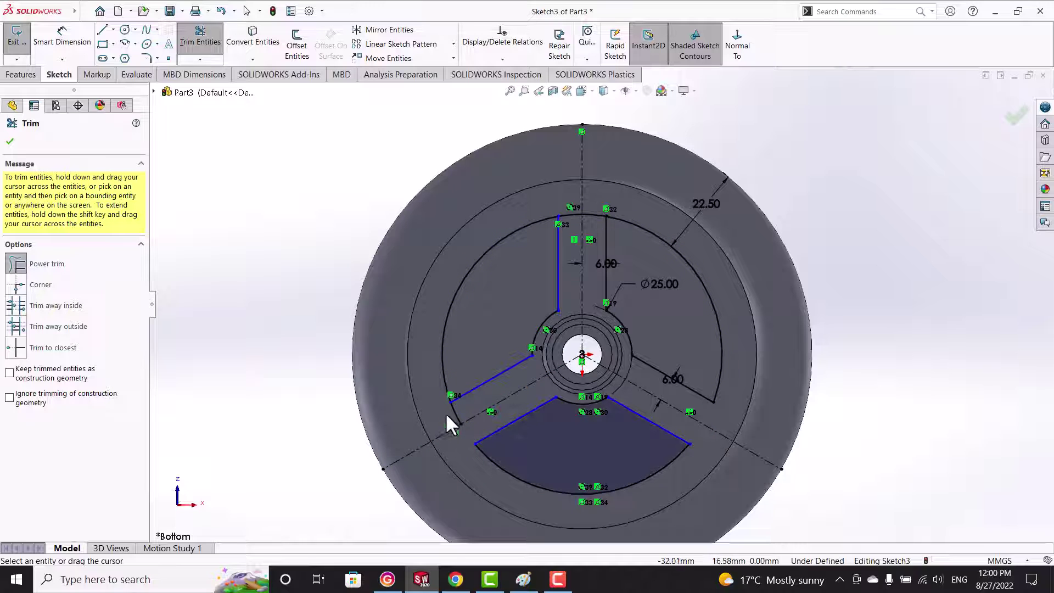
pyautogui.moveTo(568, 220)
pyautogui.mouseDown()
pyautogui.moveTo(591, 215)
pyautogui.moveTo(608, 336)
pyautogui.mouseUp()
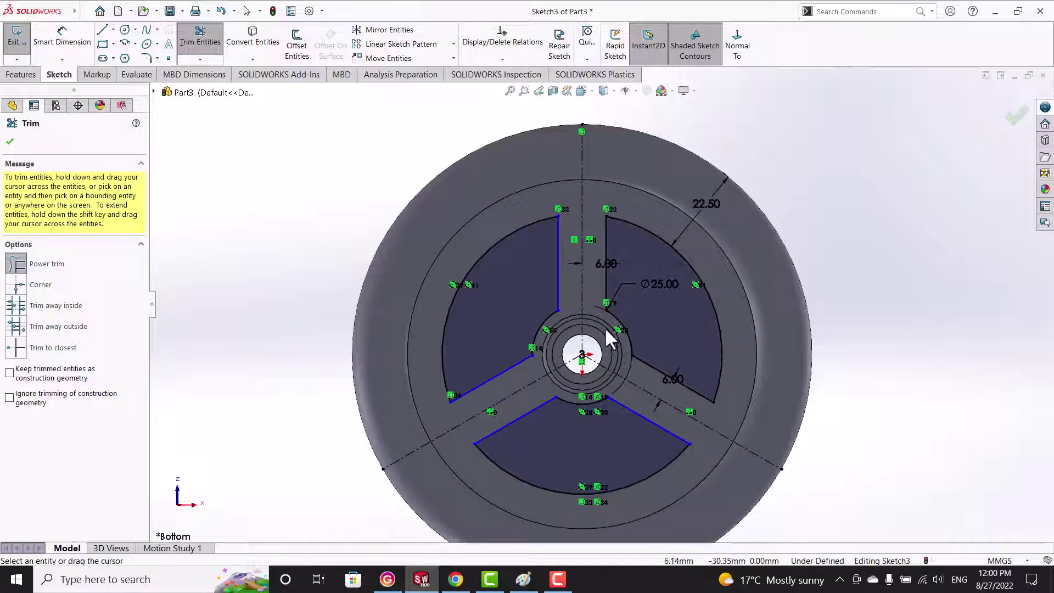
pyautogui.press('Escape')
pyautogui.click(146, 57)
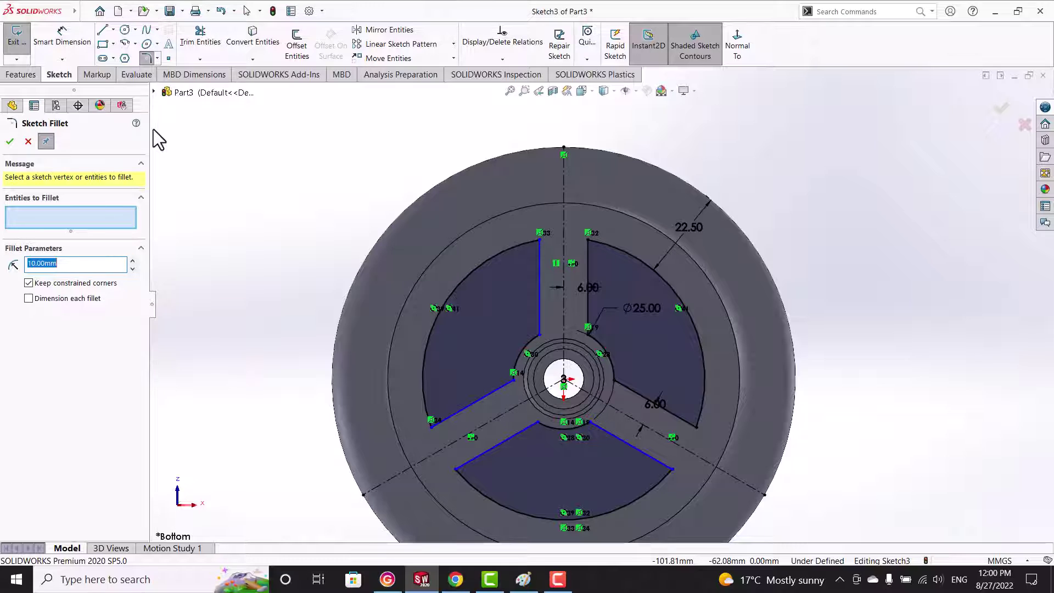
# - Fillet the six outer corners of the three openings with 2 mm radius
pyautogui.write('2')
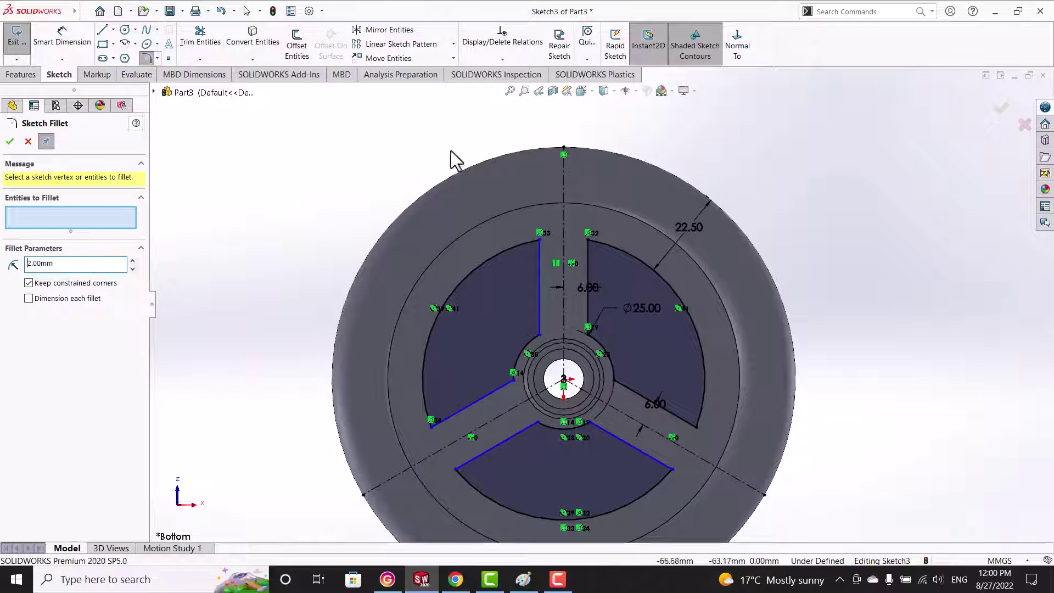
pyautogui.click(541, 241)
pyautogui.click(431, 422)
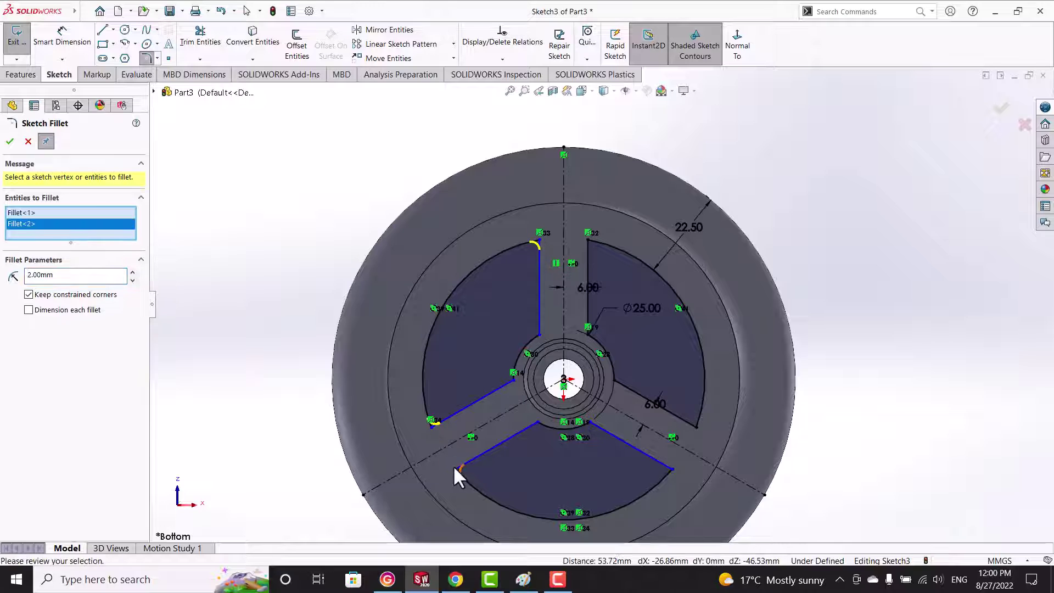
pyautogui.click(456, 468)
pyautogui.click(671, 468)
pyautogui.click(696, 424)
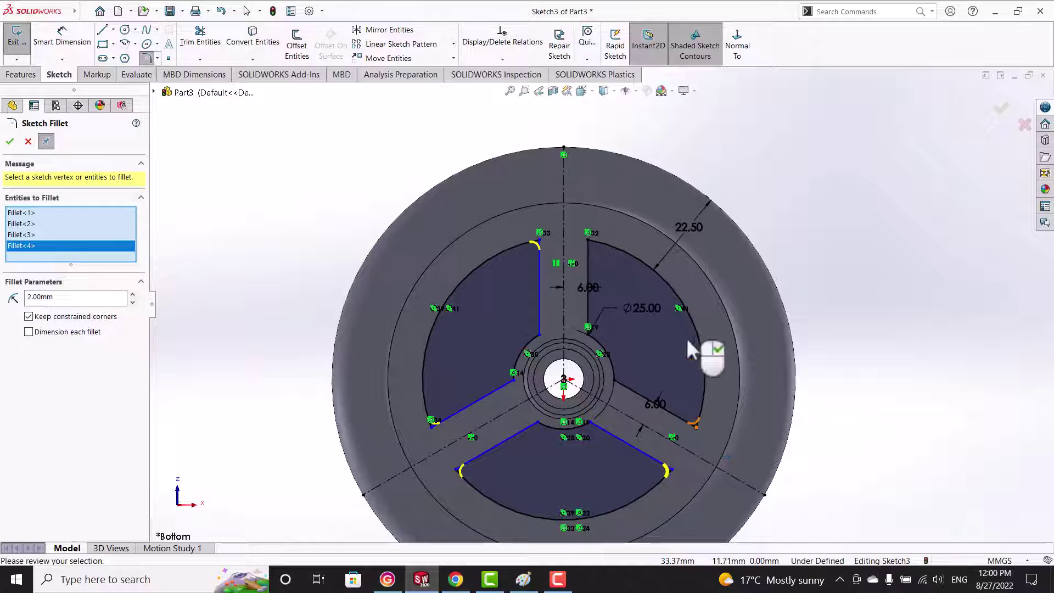
pyautogui.click(589, 241)
pyautogui.click(10, 141)
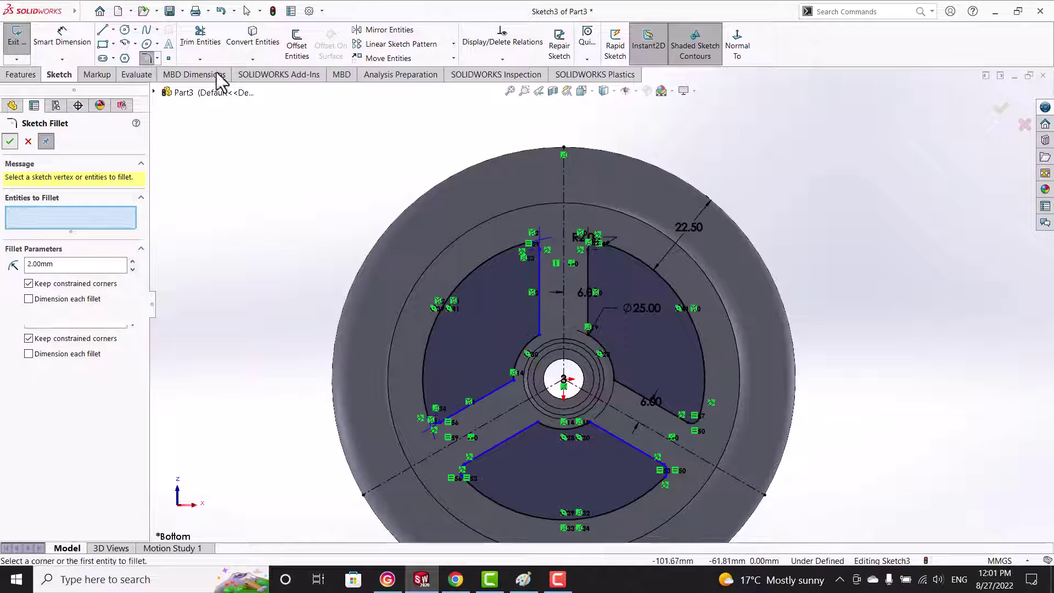
# - Fillet the six spoke-root corners with 5 mm radius
pyautogui.doubleClick(63, 264)
pyautogui.write('5')
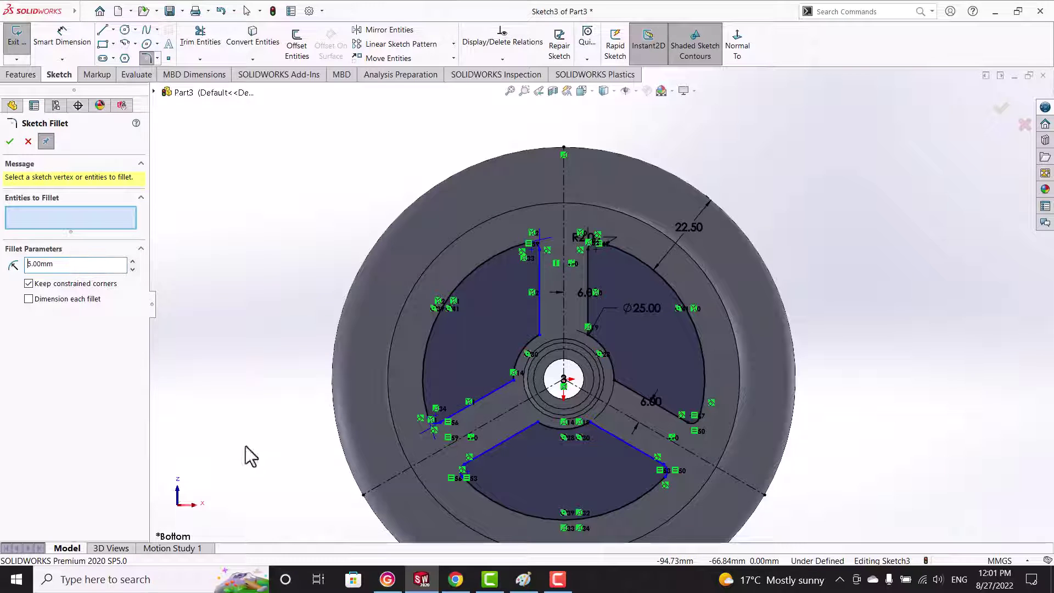
pyautogui.click(540, 336)
pyautogui.click(514, 378)
pyautogui.click(537, 424)
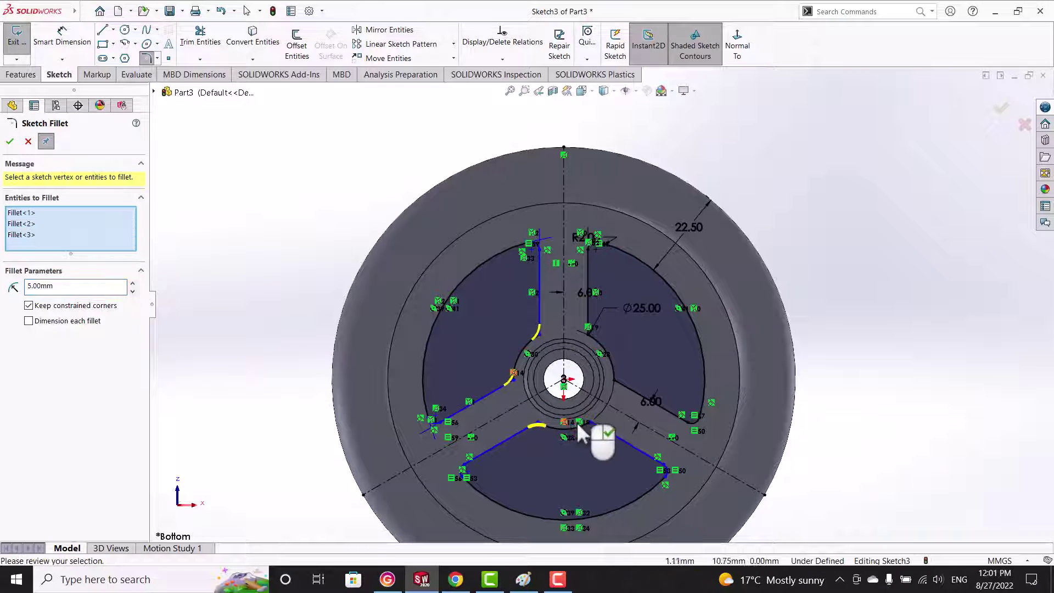
pyautogui.click(587, 421)
pyautogui.click(617, 379)
pyautogui.click(592, 334)
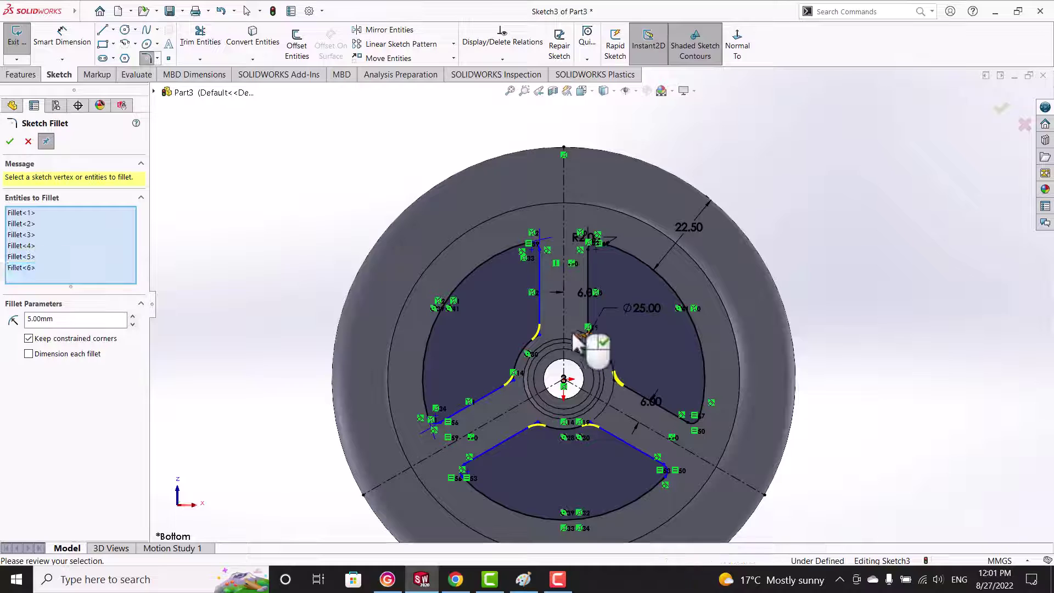
pyautogui.click(10, 141)
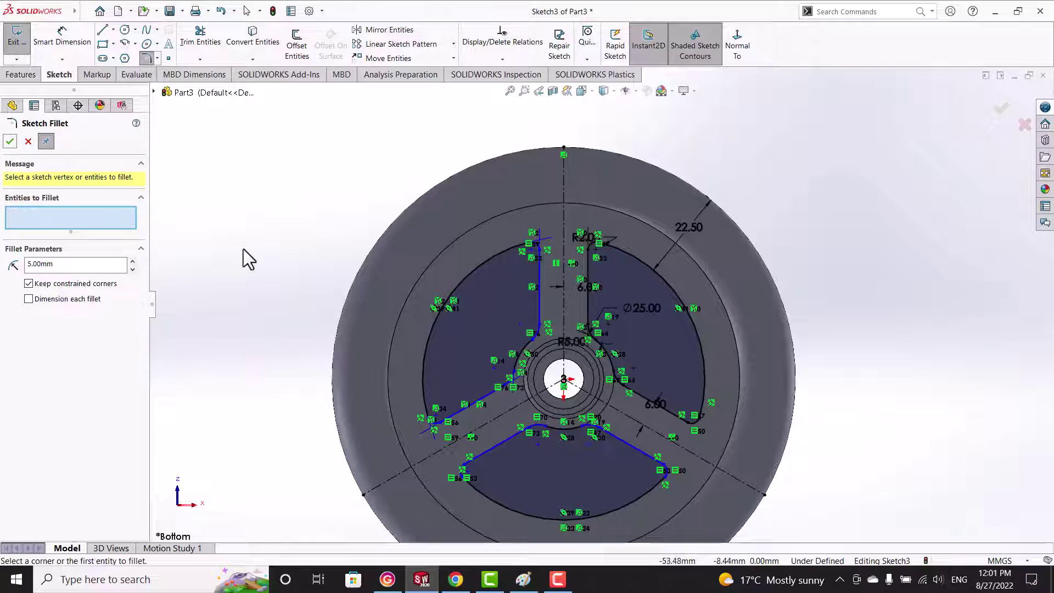
pyautogui.press('Escape')
# - Draw a 10 mm circle at the origin and project the bore edge into the sketch
pyautogui.scroll(-5, 564, 380)
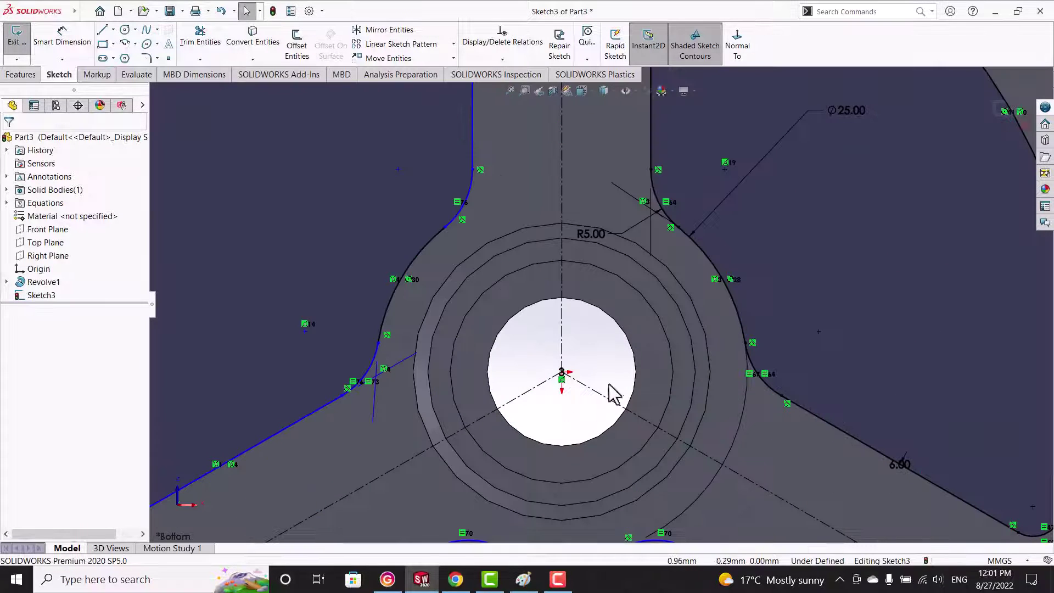
pyautogui.click(126, 30)
pyautogui.click(561, 372)
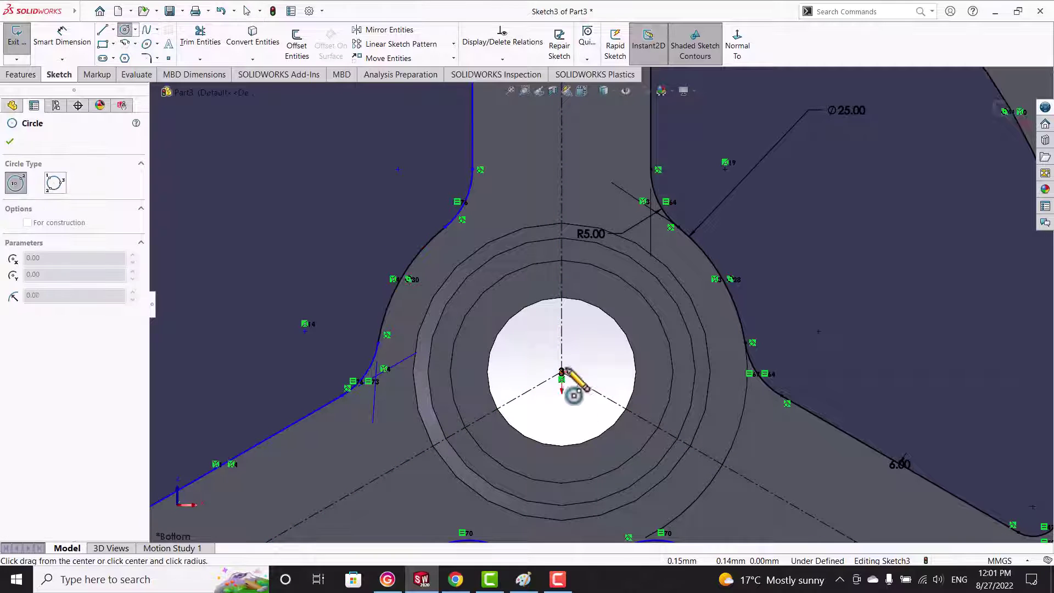
pyautogui.click(619, 327)
pyautogui.press('Escape')
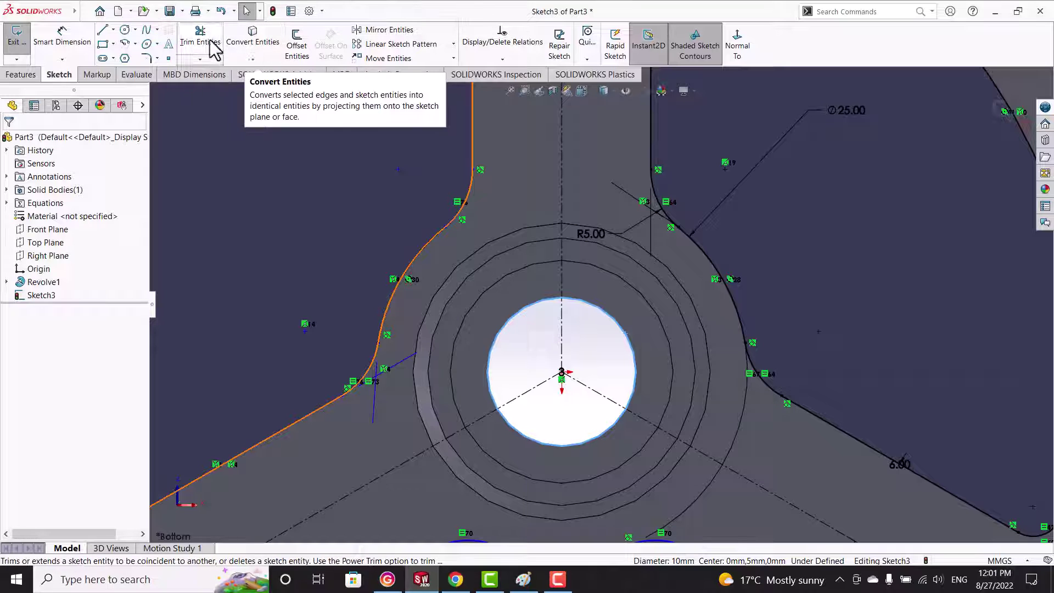
pyautogui.click(252, 41)
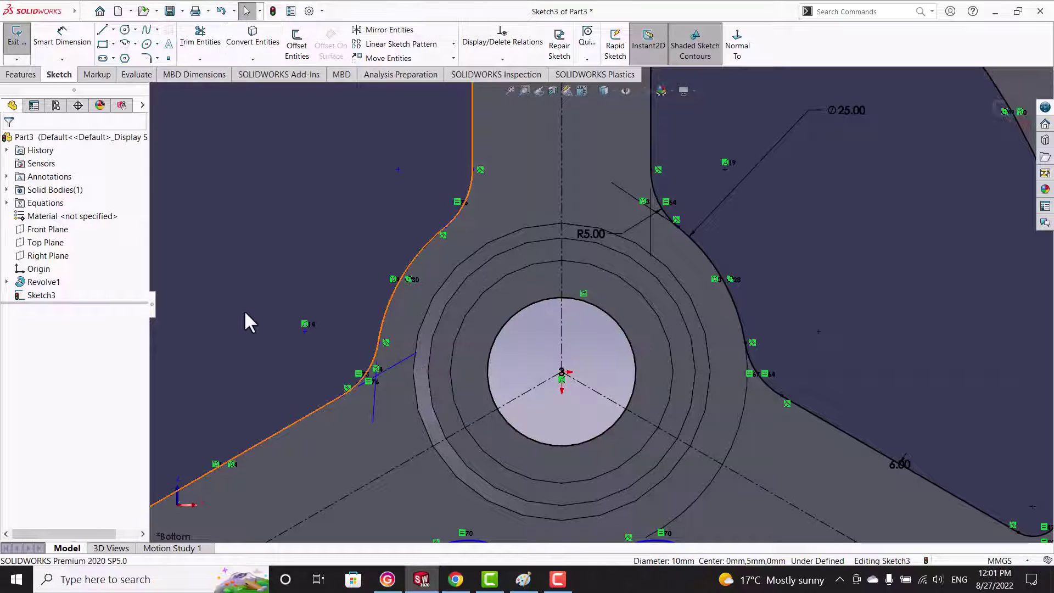
# - Draw a line from the bore centre toward the lower-left spoke and dimension it 6.00 mm
pyautogui.click(102, 29)
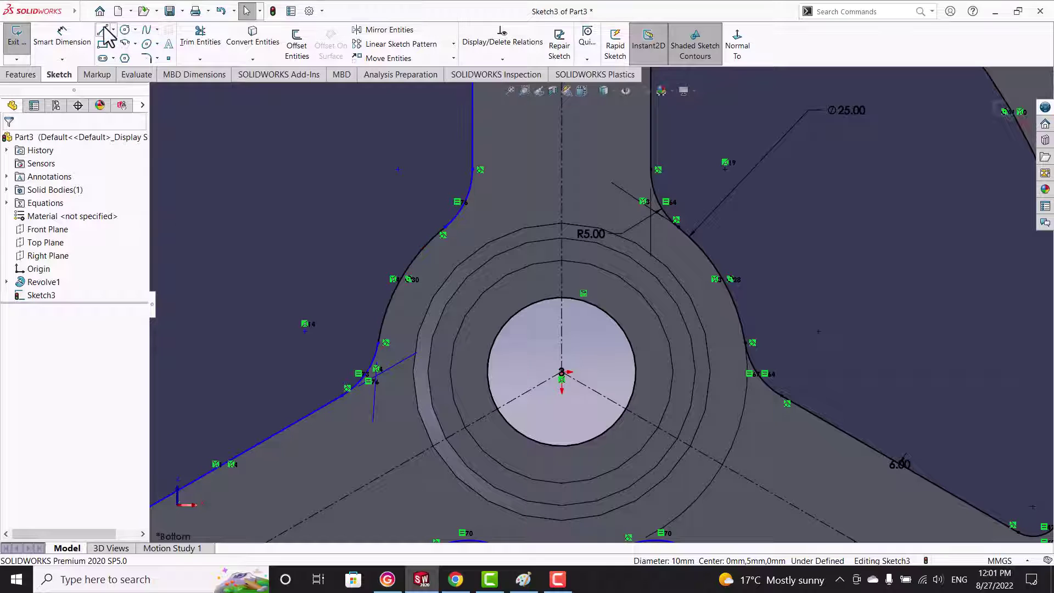
pyautogui.moveTo(561, 372); pyautogui.dragTo(477, 420)
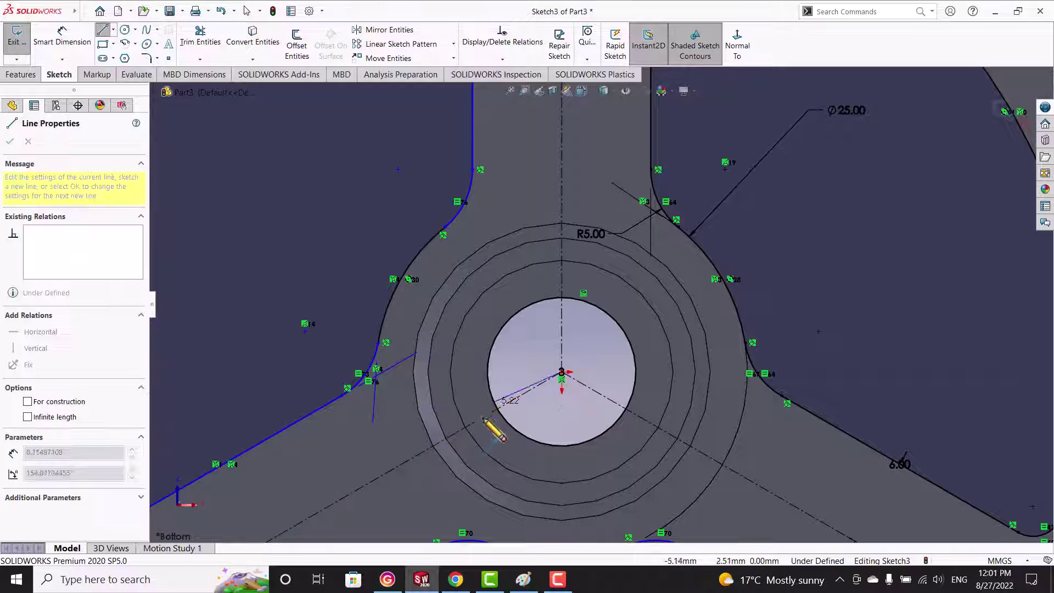
pyautogui.press('Escape')
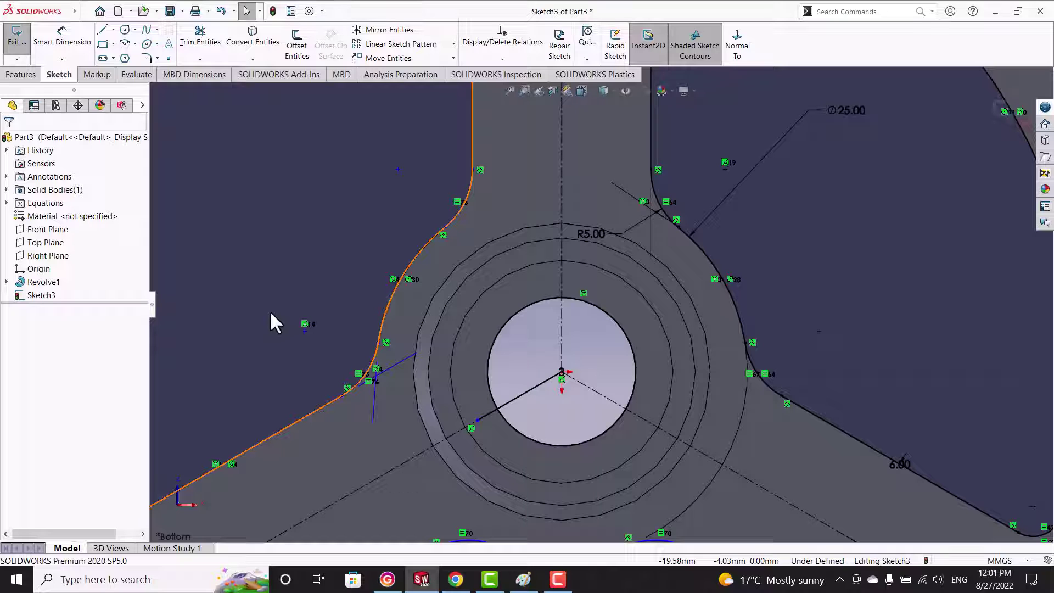
pyautogui.click(62, 36)
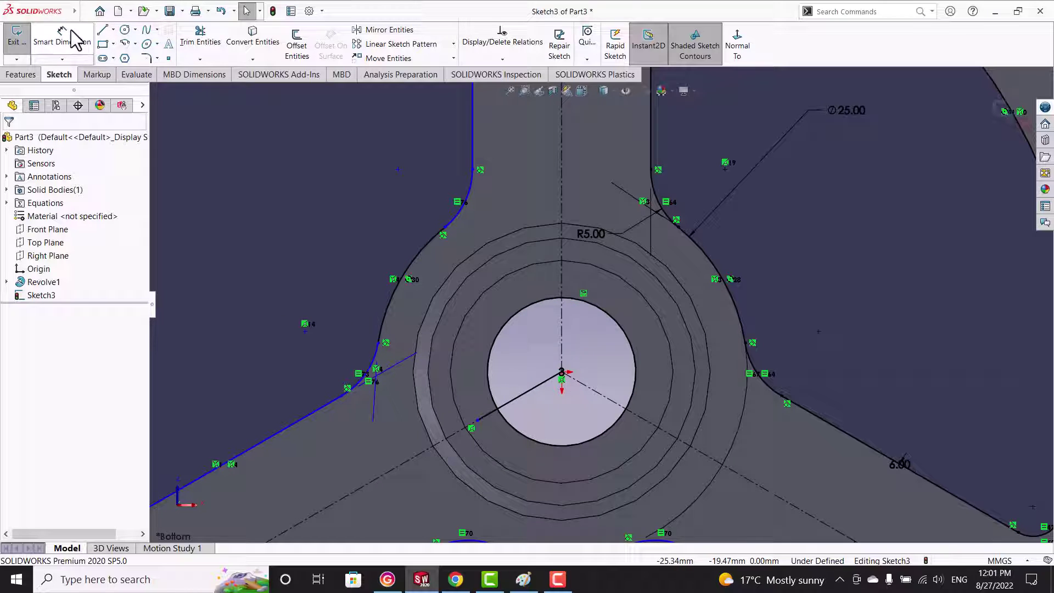
pyautogui.click(596, 309)
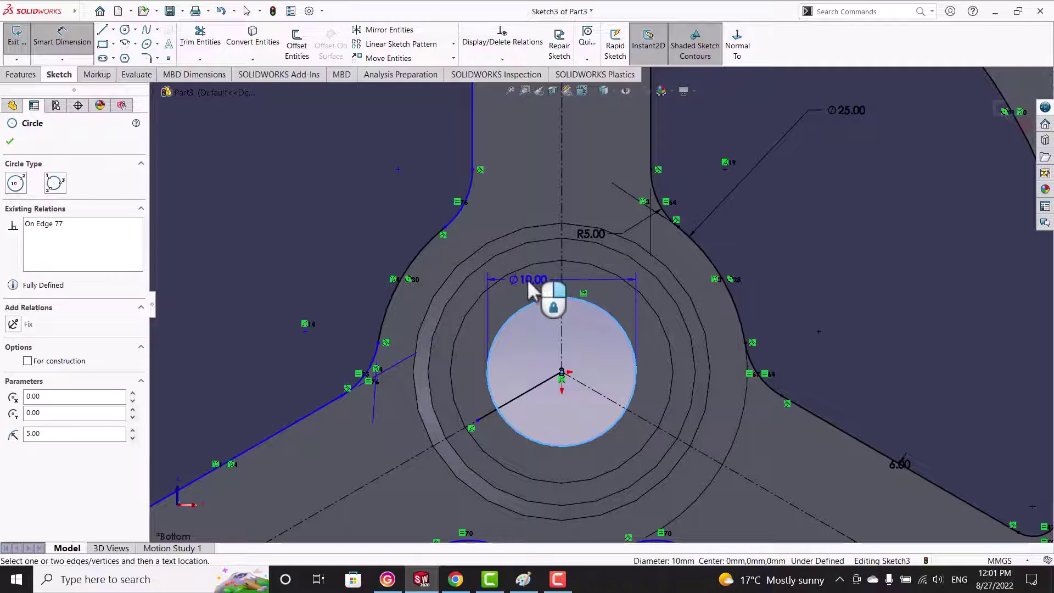
pyautogui.press('Escape')
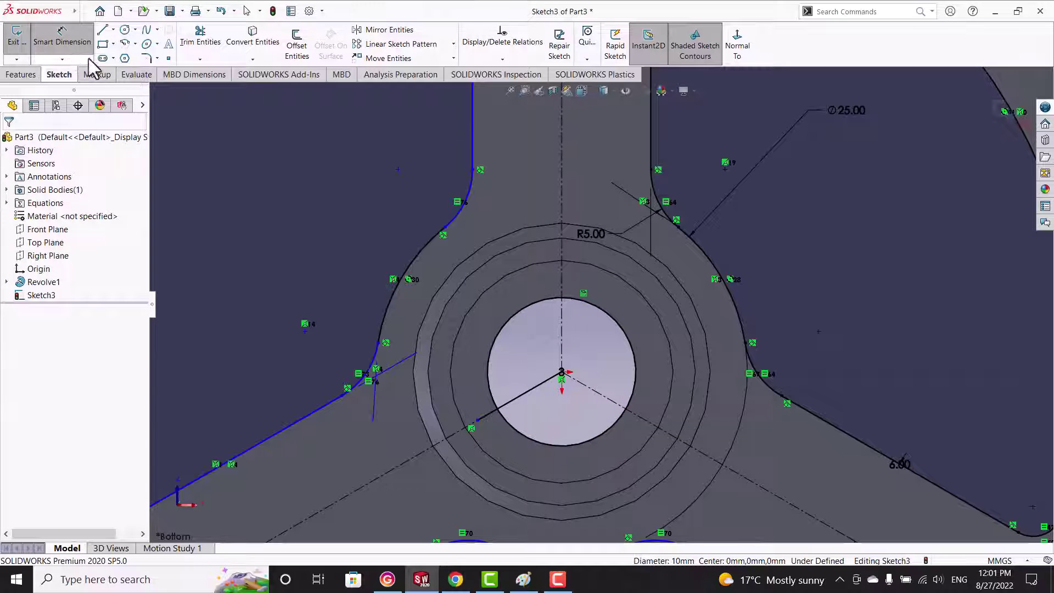
pyautogui.click(541, 385)
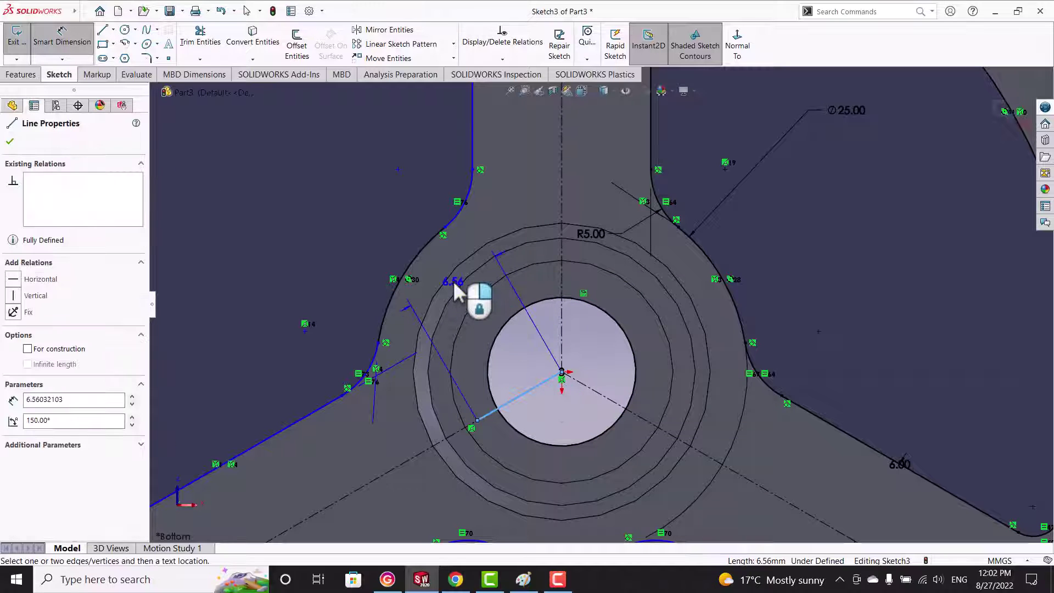
pyautogui.click(458, 289)
pyautogui.write('6.56032103mm')
pyautogui.press('Return')
pyautogui.press('Escape')
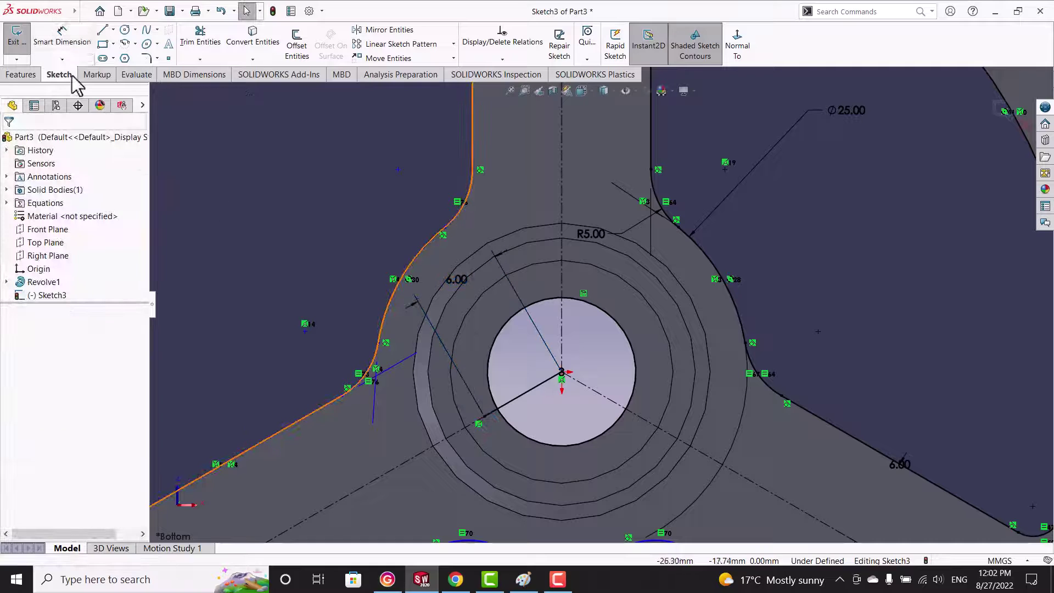
pyautogui.click(297, 44)
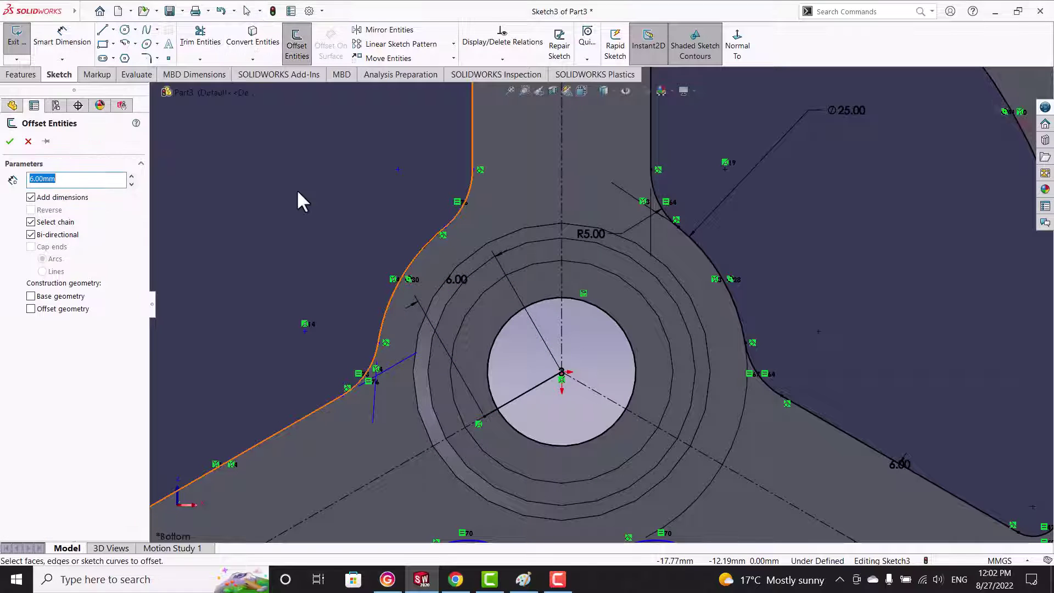
# - Offset the 6 mm line 1.50 mm both sides with straight line caps into a keyway rectangle
pyautogui.click(529, 391)
pyautogui.click(31, 247)
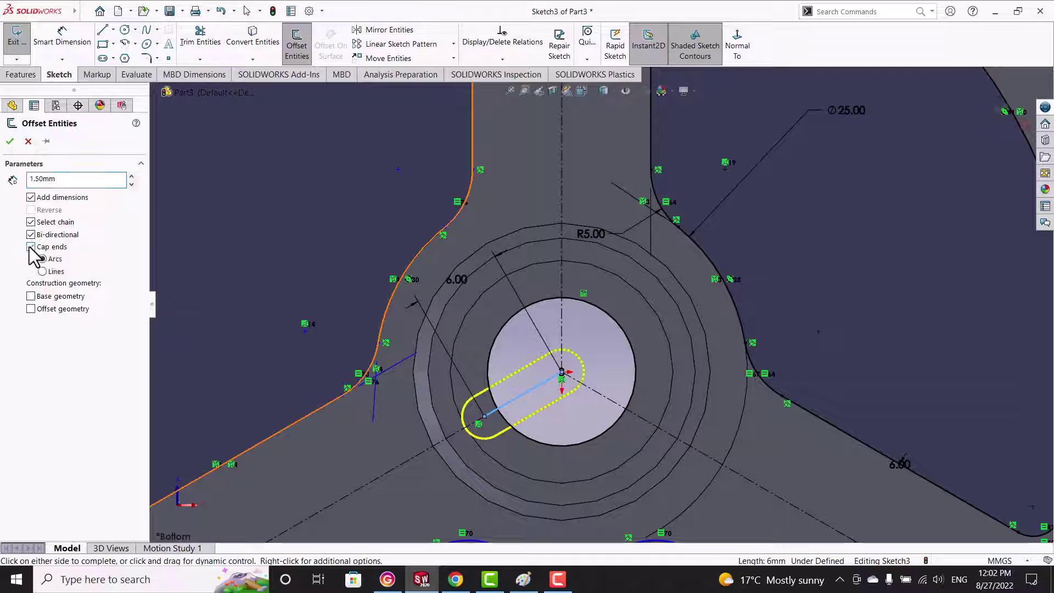
pyautogui.click(43, 271)
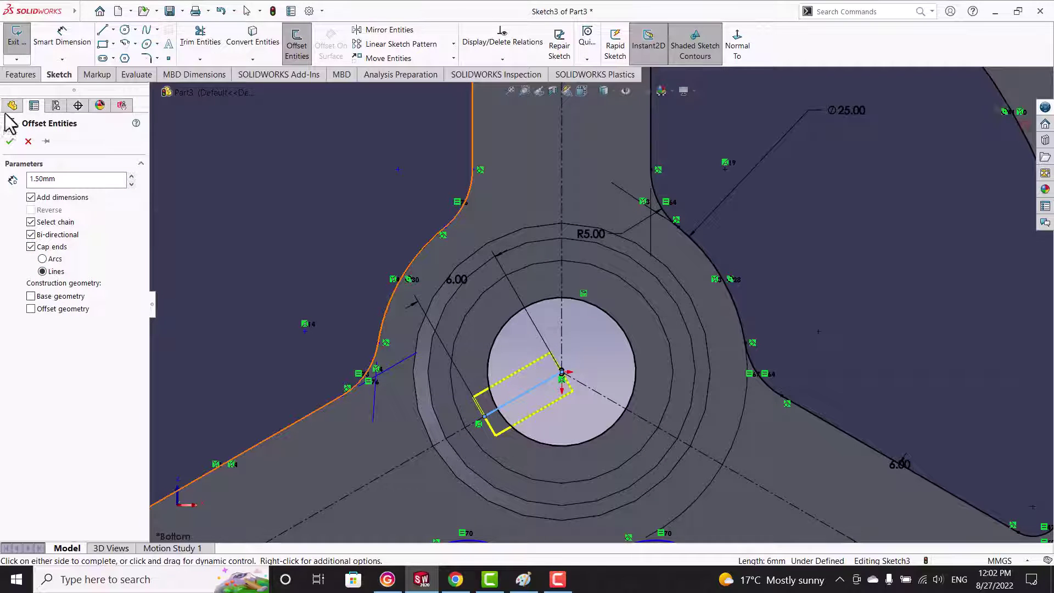
pyautogui.click(10, 142)
# - Trim the rectangle edges inside the bore and the centre line, leaving a keyway notch
pyautogui.click(202, 40)
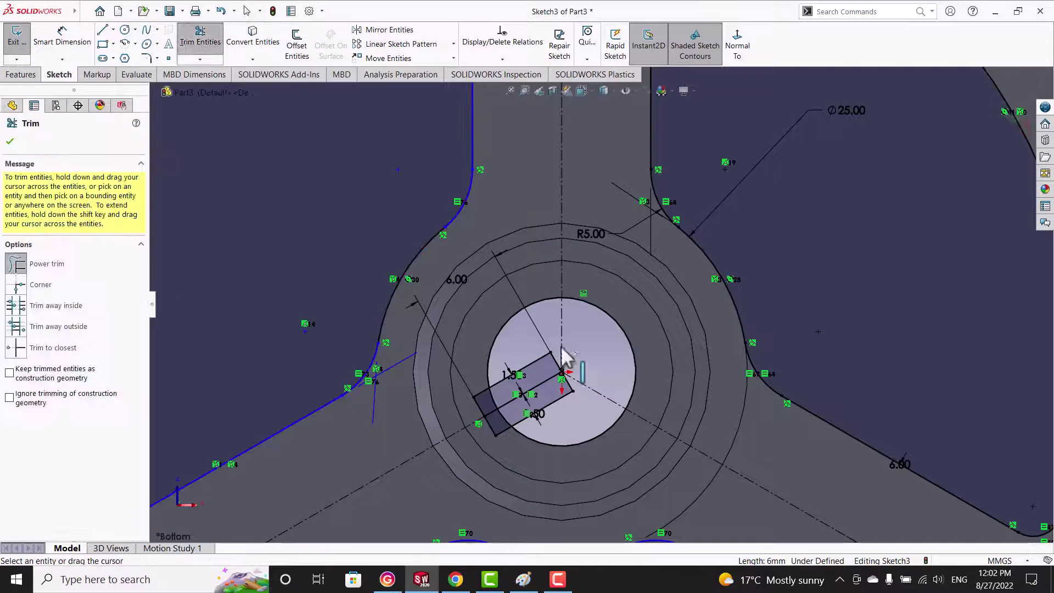
pyautogui.scroll(-2, 495, 351)
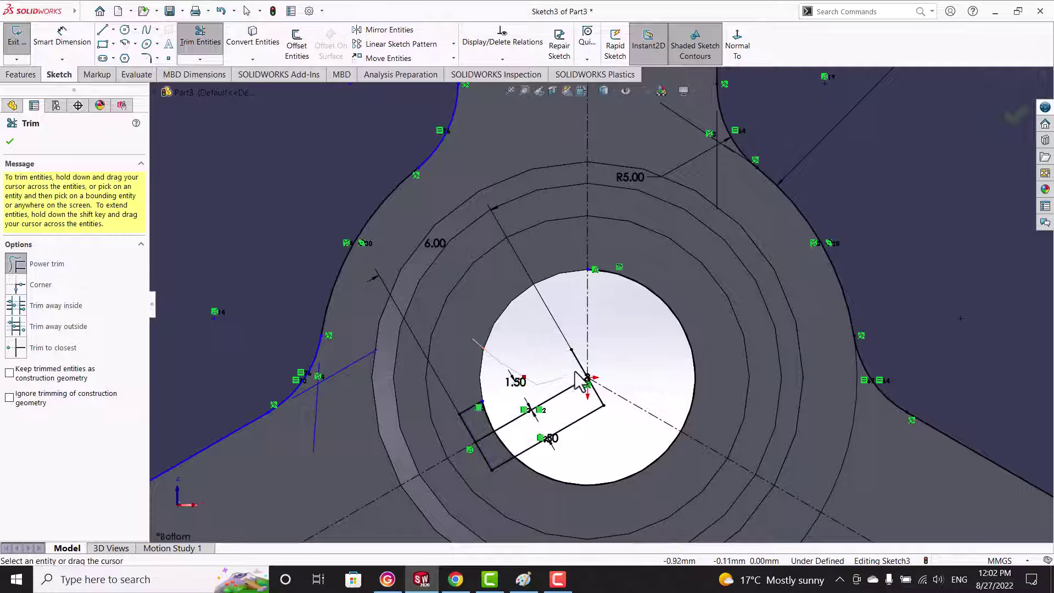
pyautogui.moveTo(576, 379); pyautogui.dragTo(604, 409)
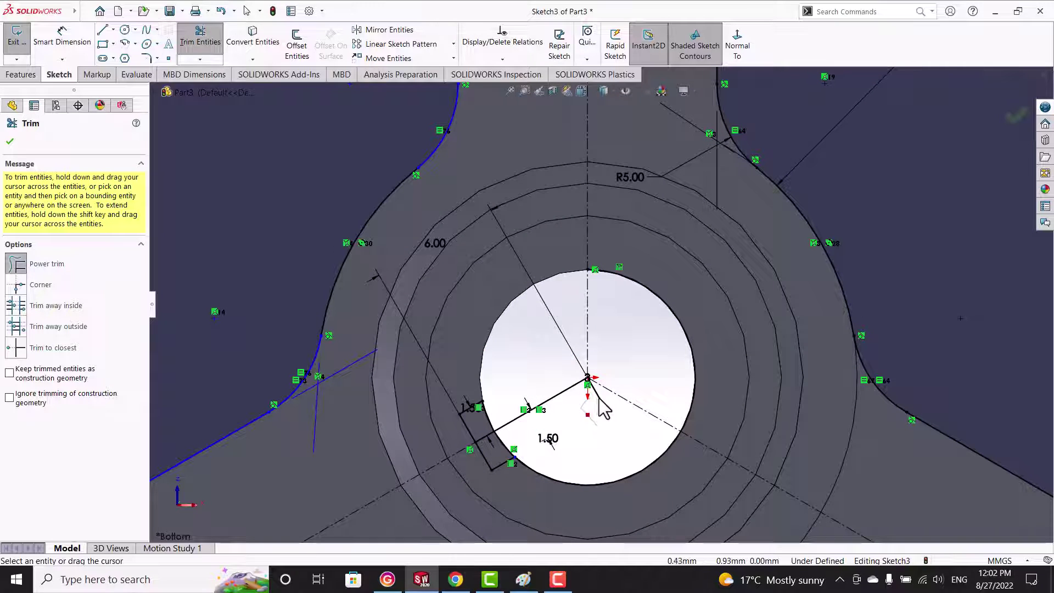
pyautogui.moveTo(604, 409); pyautogui.dragTo(506, 435)
pyautogui.scroll(-2, 491, 437)
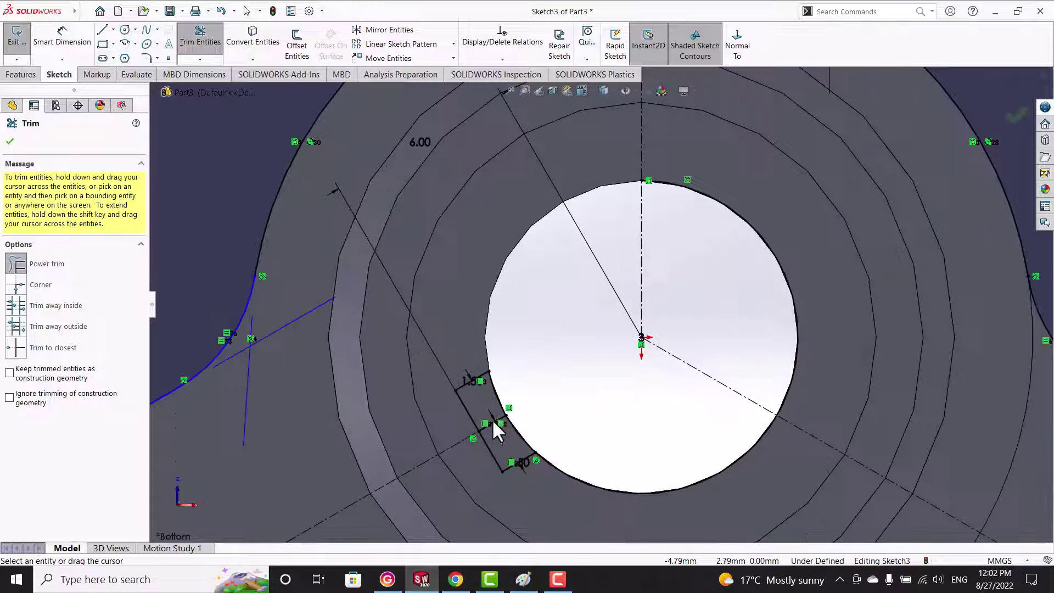
pyautogui.scroll(3, 493, 422)
pyautogui.scroll(-1, 581, 357)
pyautogui.scroll(-2, 581, 357)
pyautogui.press('Escape')
pyautogui.scroll(-2, 619, 407)
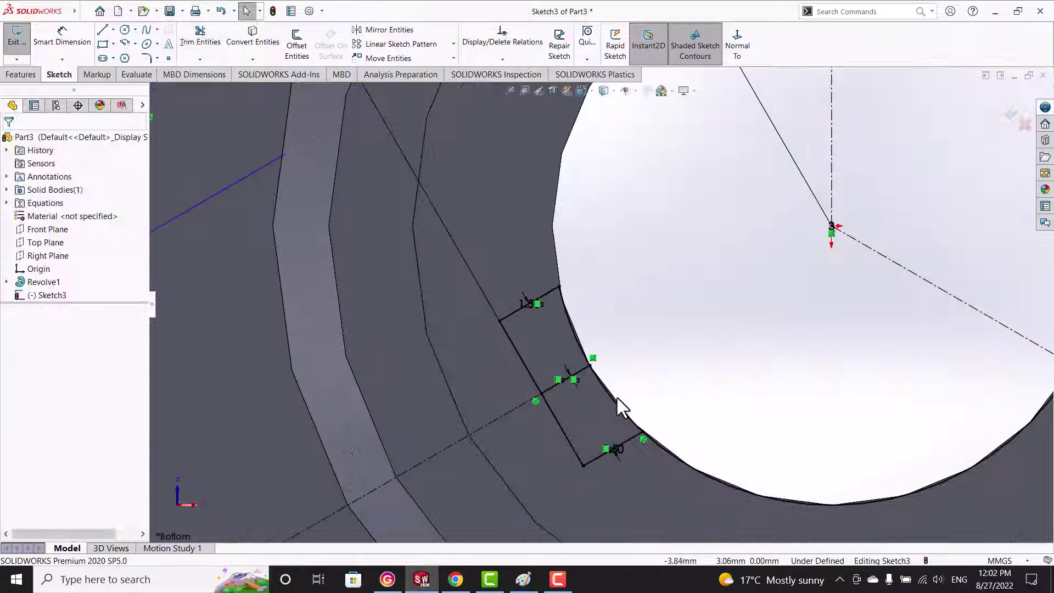
pyautogui.click(190, 43)
pyautogui.scroll(3, 721, 450)
pyautogui.scroll(3, 725, 343)
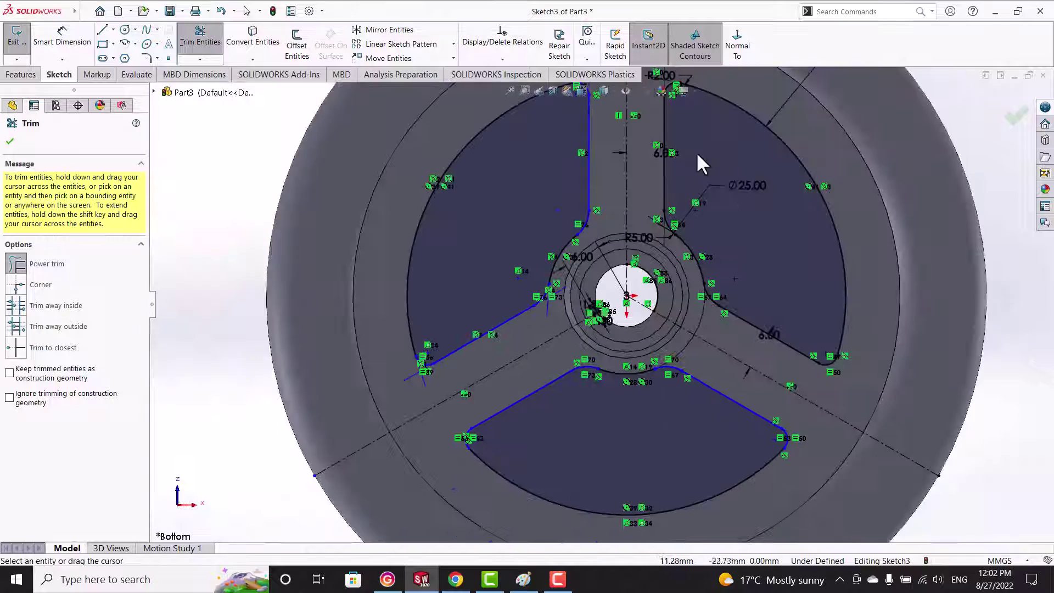
pyautogui.scroll(-2, 697, 155)
pyautogui.scroll(2, 699, 323)
pyautogui.press('Escape')
pyautogui.click(21, 75)
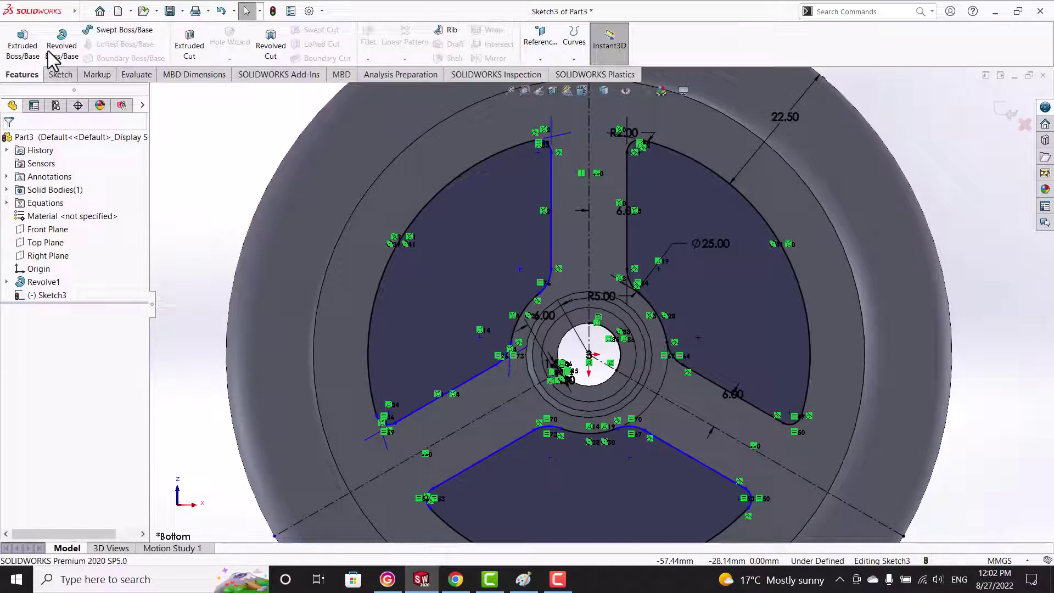
# - Start an extruded cut selecting the three opening regions and two keyway regions
pyautogui.click(189, 47)
pyautogui.click(518, 477)
pyautogui.click(482, 281)
pyautogui.click(714, 286)
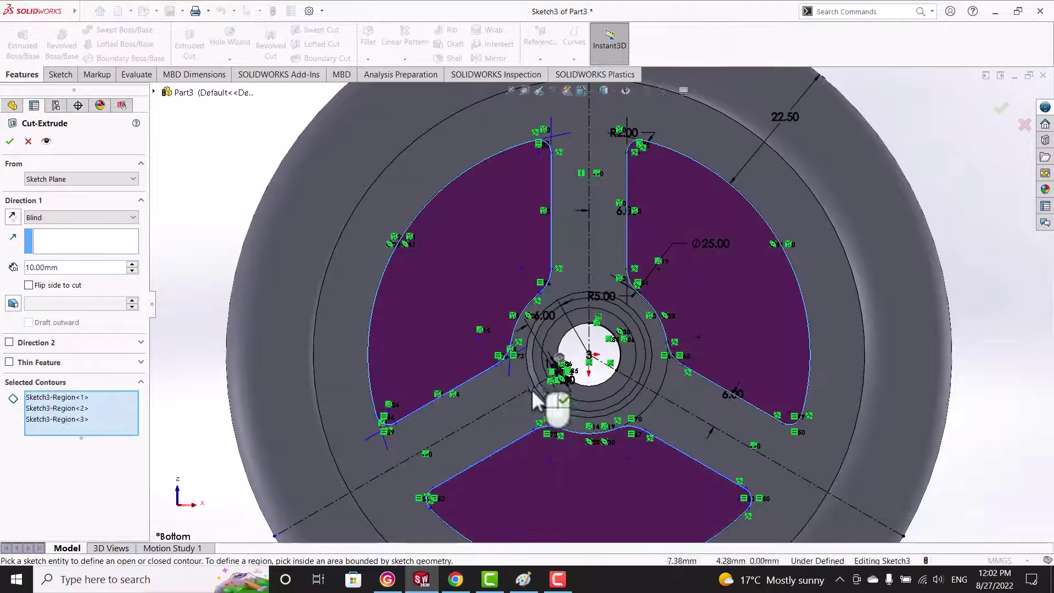
pyautogui.scroll(3, 604, 373)
pyautogui.scroll(3, 578, 352)
pyautogui.click(551, 288)
pyautogui.click(584, 338)
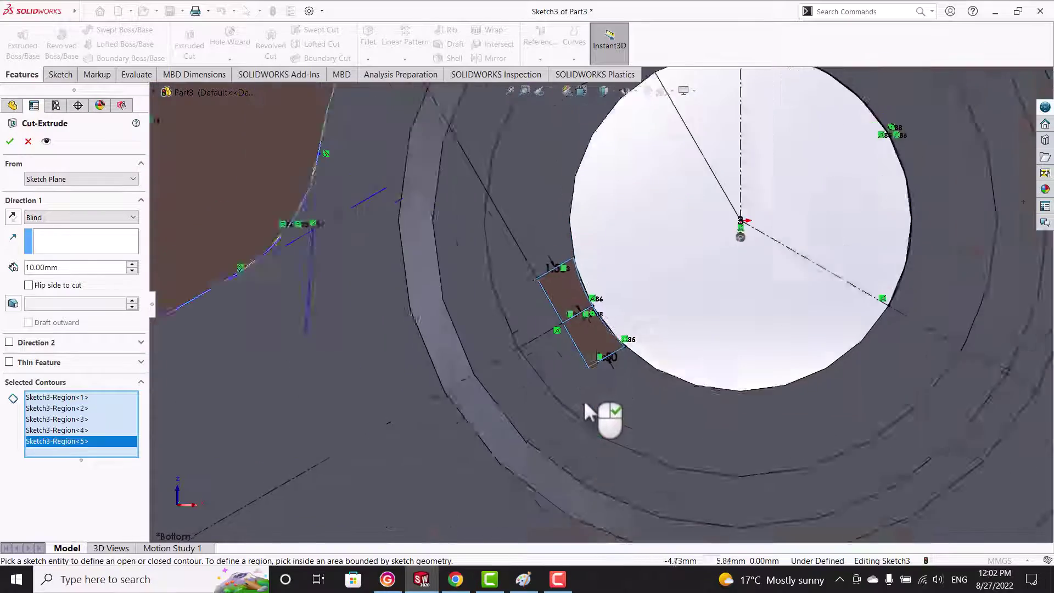
pyautogui.scroll(-3, 579, 391)
pyautogui.scroll(-3, 549, 415)
# - Set the cut depth to Through All, confirm it, and orbit to inspect the openings
pyautogui.moveTo(549, 416); pyautogui.dragTo(565, 306, button='middle')
pyautogui.click(77, 217)
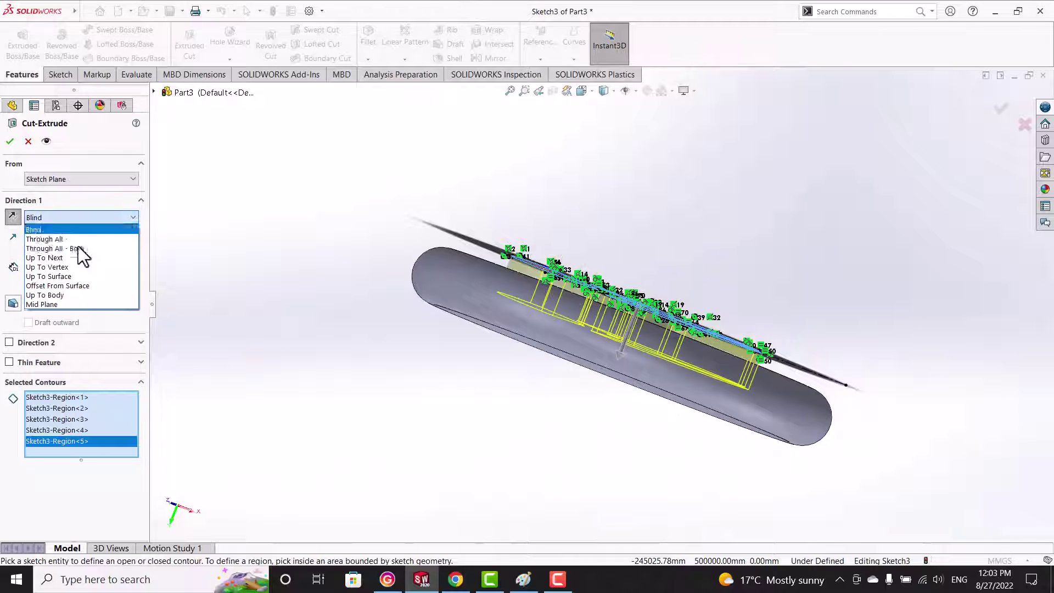
pyautogui.click(45, 238)
pyautogui.click(10, 141)
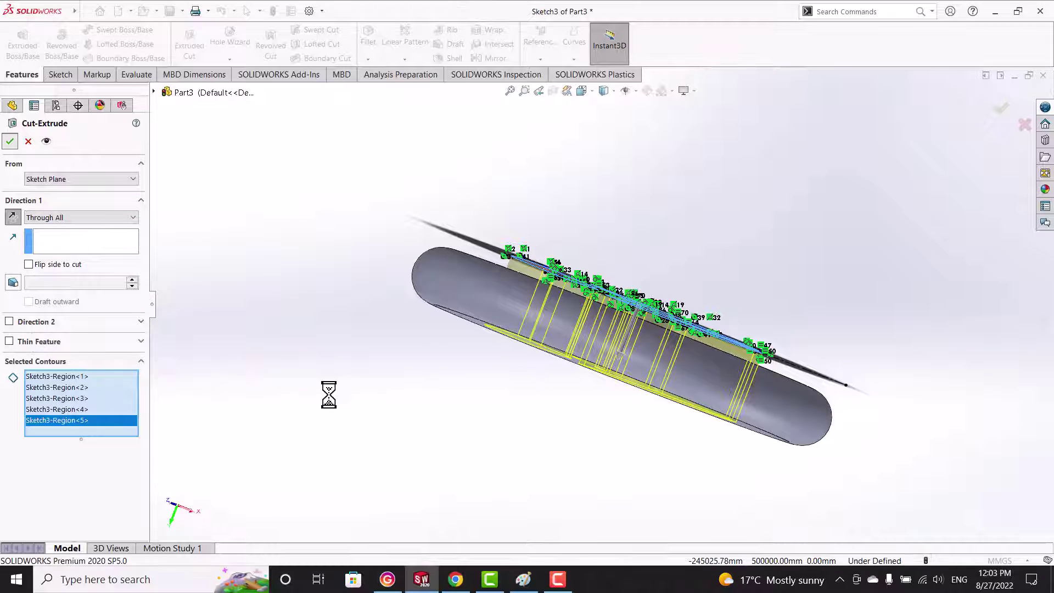
pyautogui.moveTo(354, 449)
pyautogui.mouseDown(button='middle')
pyautogui.moveTo(400, 130)
pyautogui.moveTo(401, 50)
pyautogui.mouseUp(button='middle')
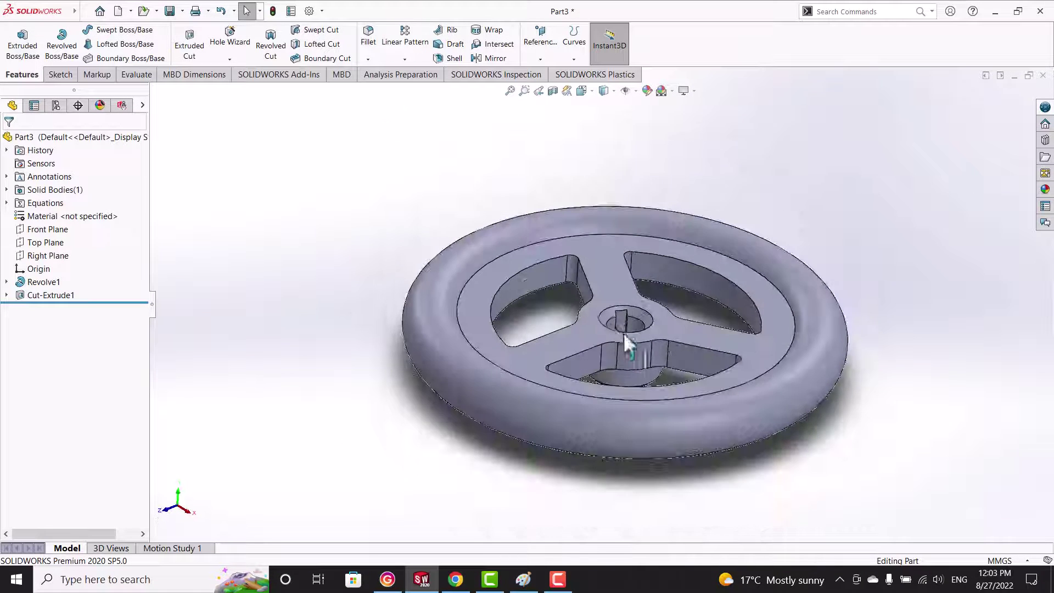
pyautogui.moveTo(626, 340)
pyautogui.mouseDown(button='middle')
pyautogui.moveTo(572, 395)
pyautogui.moveTo(581, 482)
pyautogui.moveTo(664, 321)
pyautogui.mouseUp(button='middle')
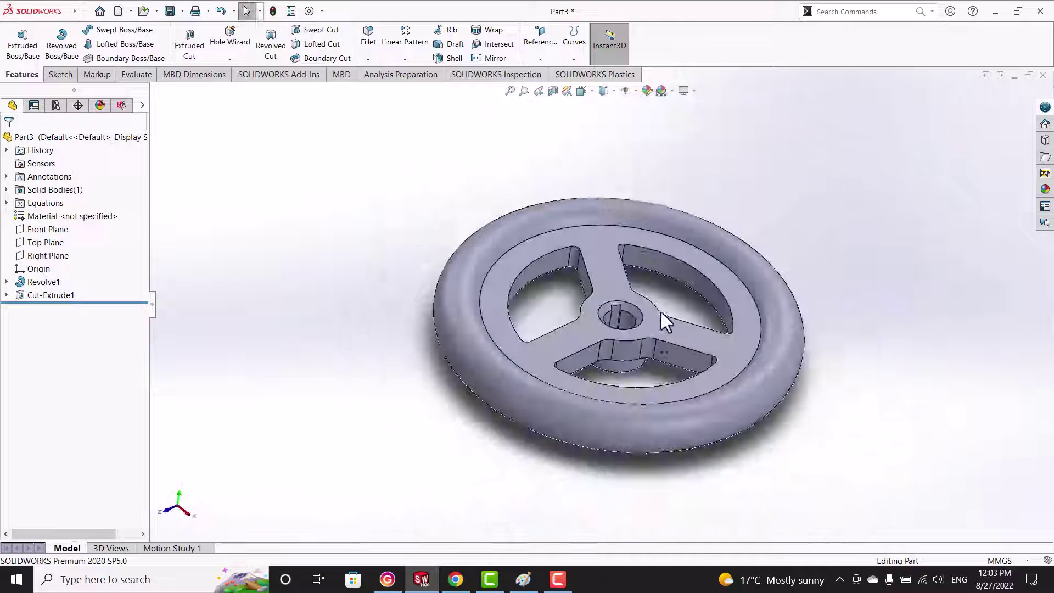
pyautogui.scroll(-3, 661, 312)
# - Start a 2 mm constant-size fillet on the first spoke-opening edges
pyautogui.click(369, 36)
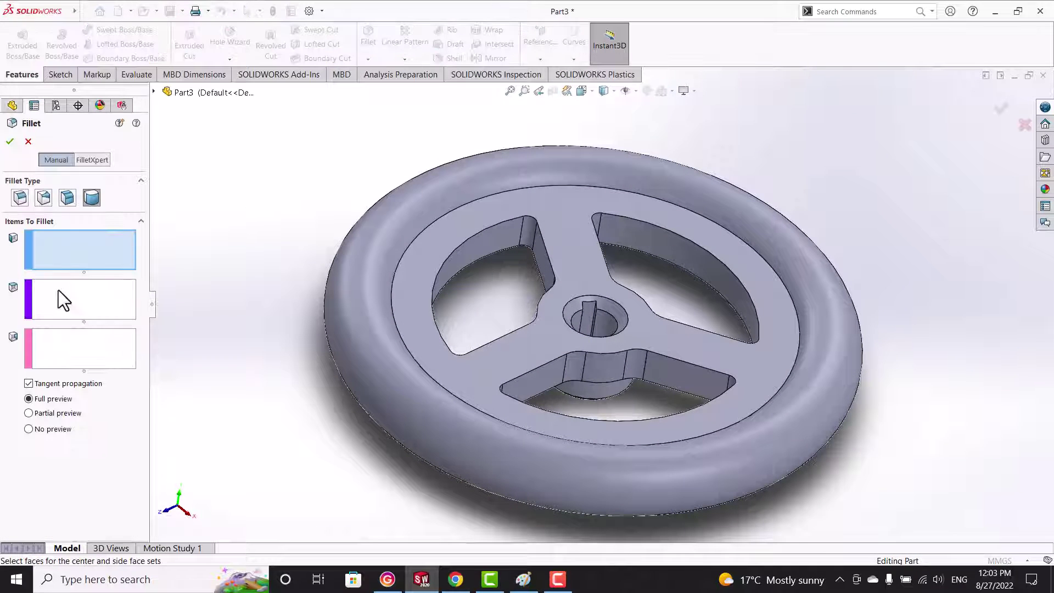
pyautogui.click(18, 198)
pyautogui.doubleClick(72, 394)
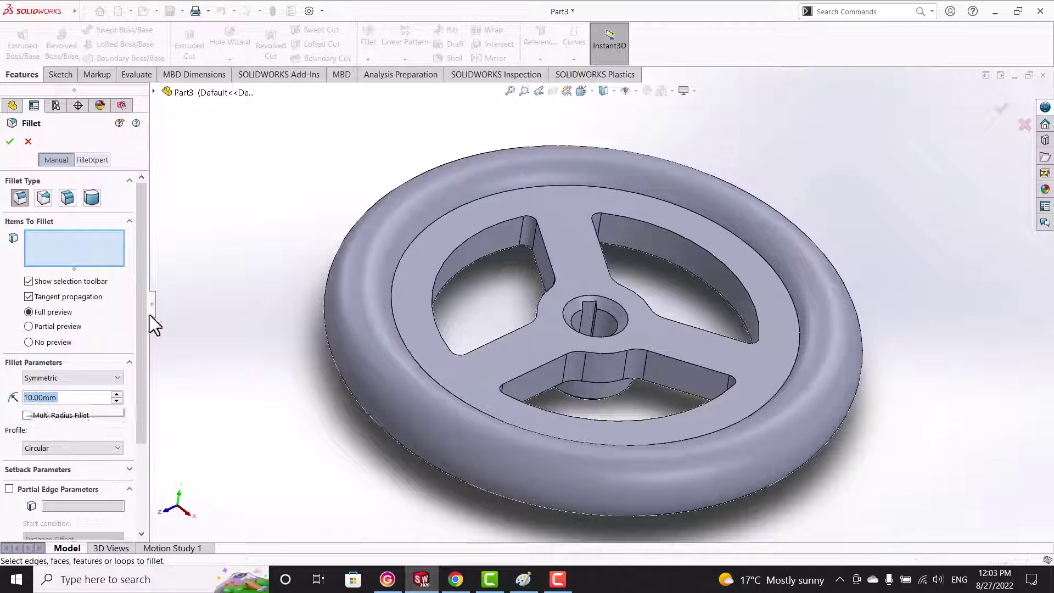
pyautogui.write('2')
pyautogui.click(455, 249)
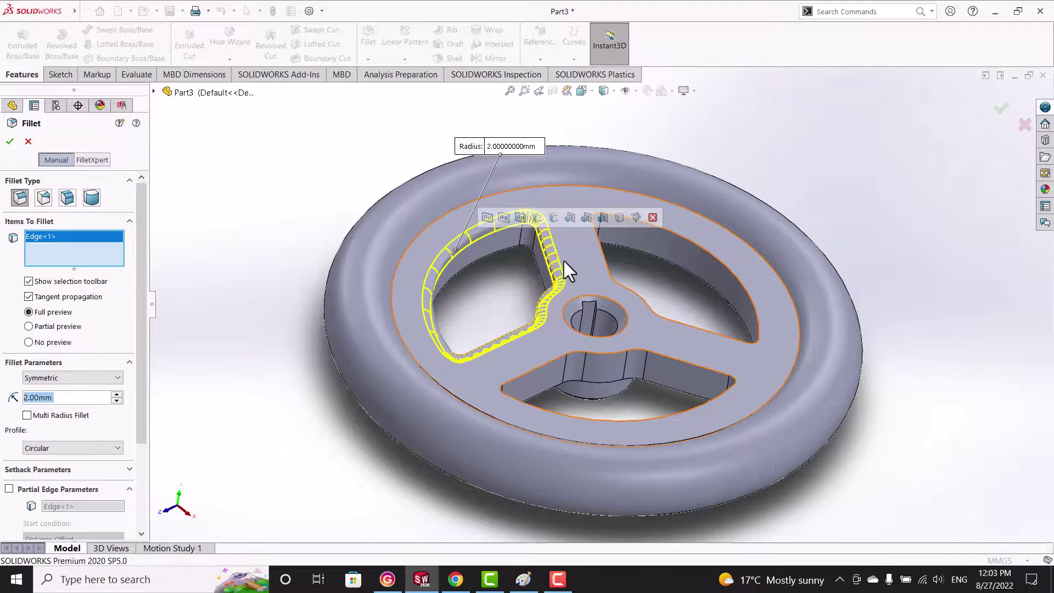
pyautogui.click(598, 237)
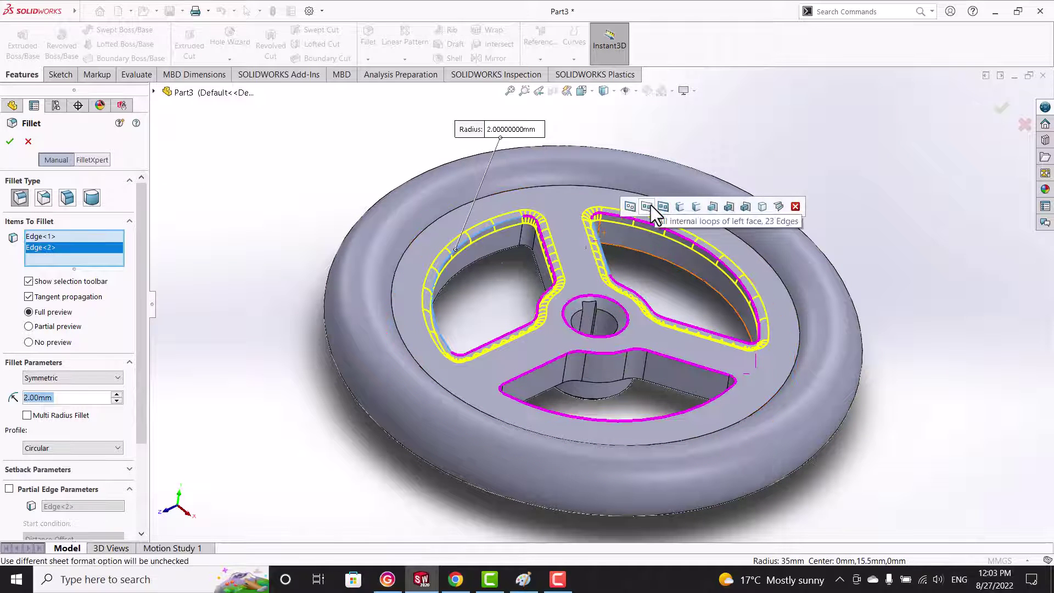
pyautogui.click(677, 208)
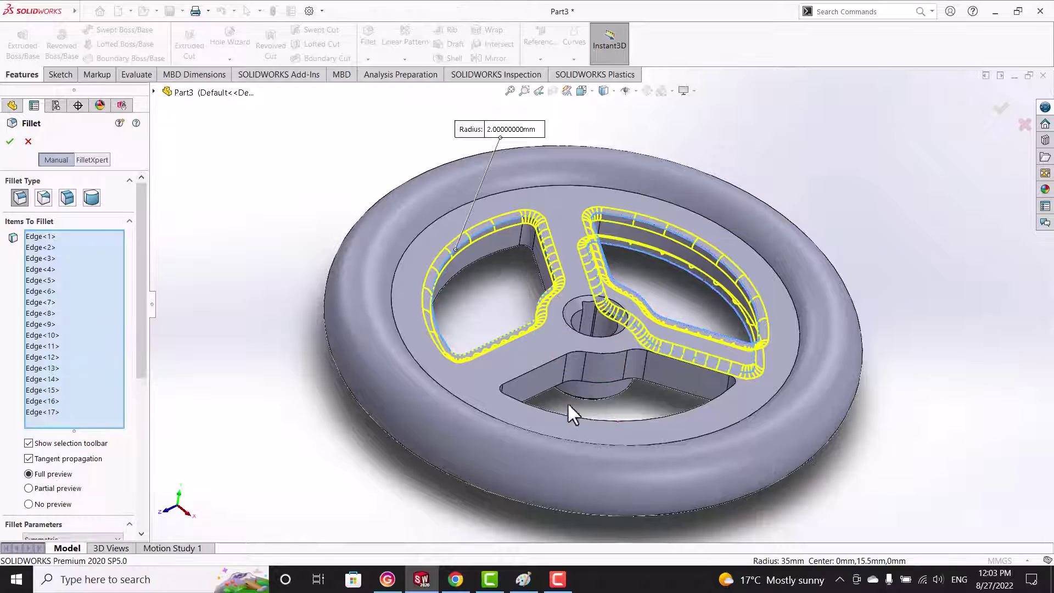
# - Add the remaining spoke-opening edge loops and confirm the 2 mm fillet
pyautogui.moveTo(568, 402); pyautogui.dragTo(564, 366, button='middle')
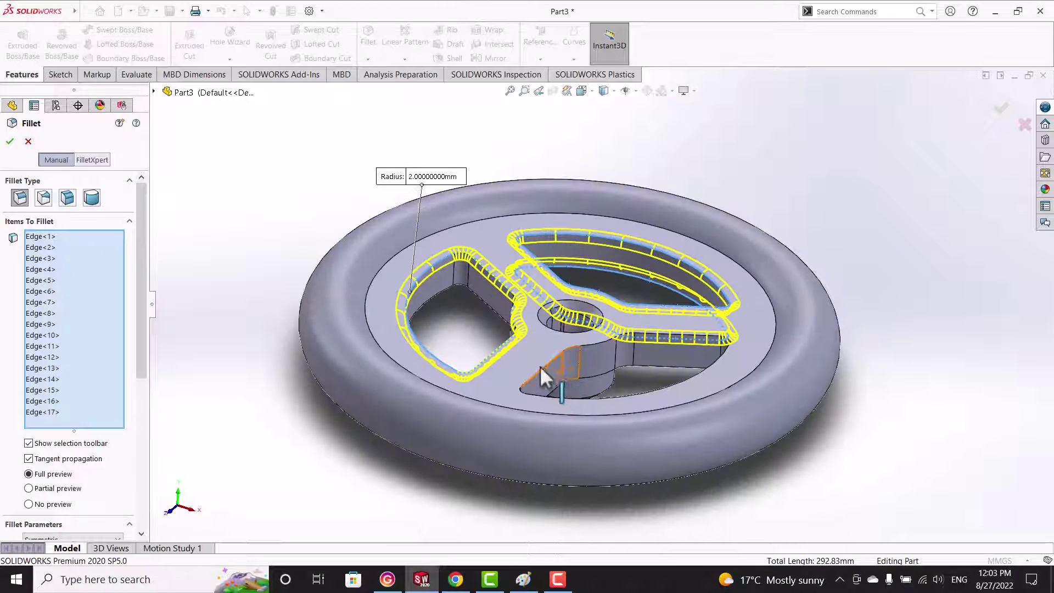
pyautogui.click(532, 376)
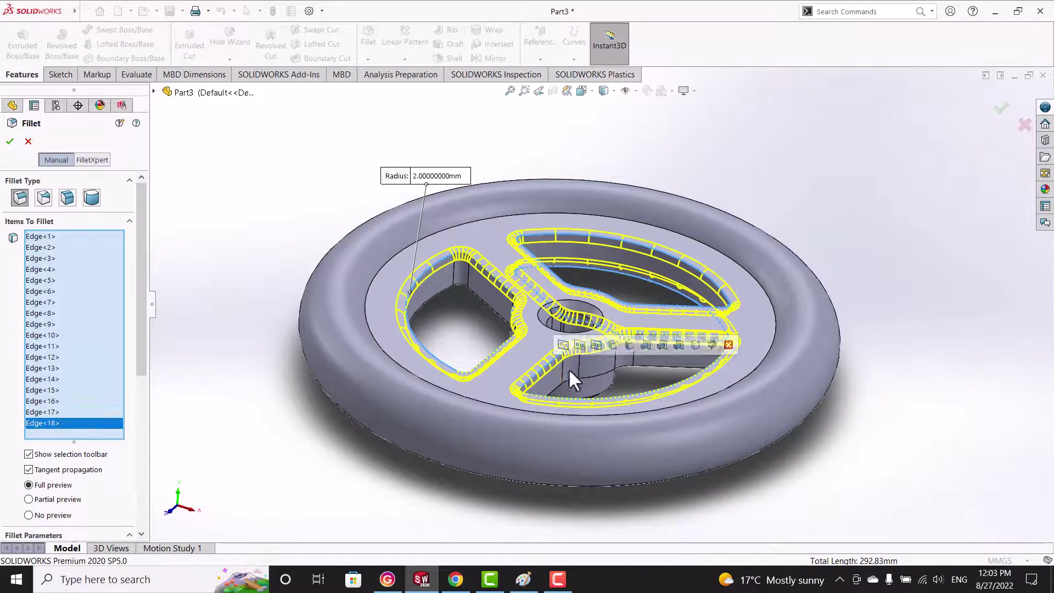
pyautogui.click(602, 347)
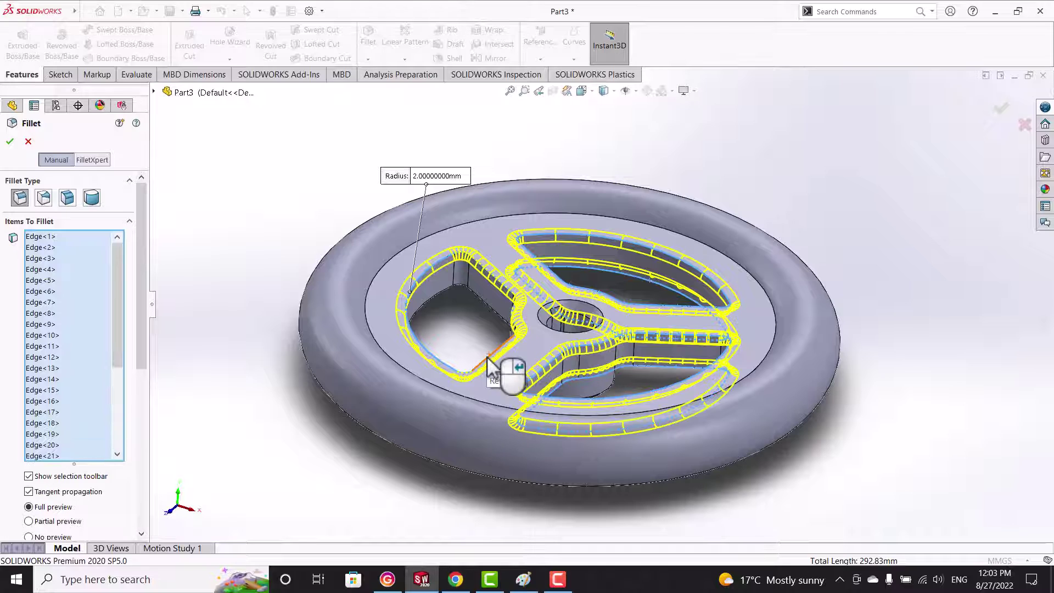
pyautogui.click(489, 365)
pyautogui.click(551, 325)
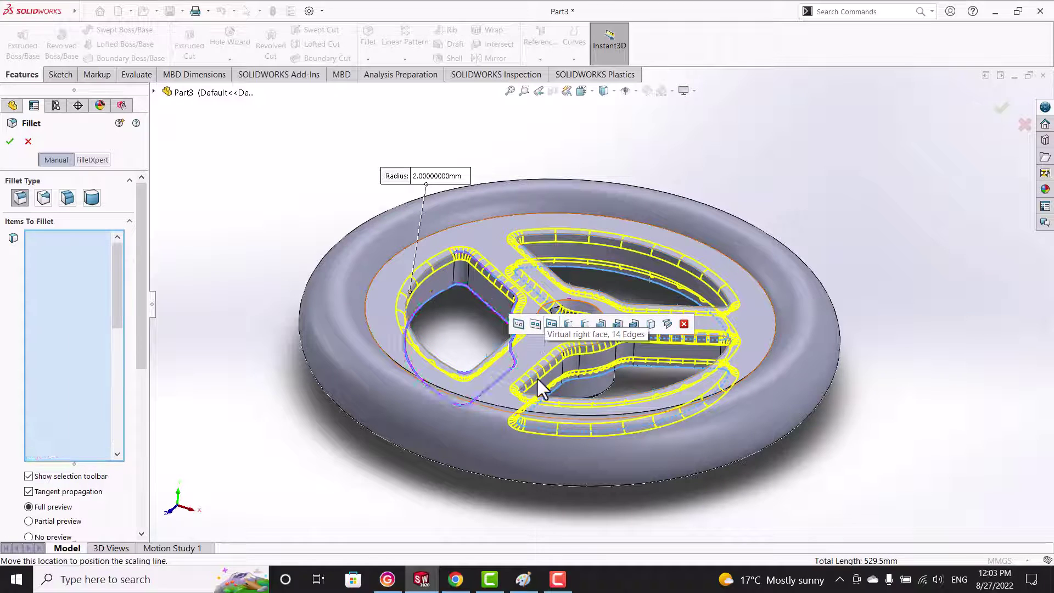
pyautogui.moveTo(538, 379); pyautogui.dragTo(41, 196, button='middle')
pyautogui.click(11, 142)
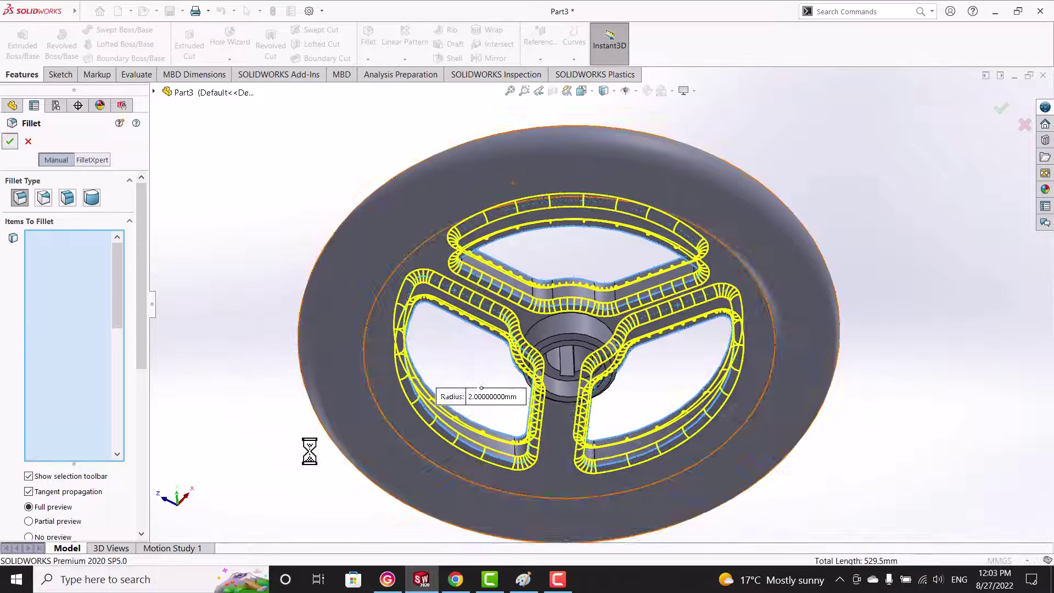
# - Orbit and zoom so the wheel's filleted face fills the view
pyautogui.moveTo(401, 364)
pyautogui.mouseDown(button='middle')
pyautogui.moveTo(505, 356)
pyautogui.moveTo(617, 329)
pyautogui.mouseUp(button='middle')
pyautogui.scroll(5, 505, 358)
pyautogui.scroll(-5, 571, 376)
pyautogui.moveTo(572, 377)
pyautogui.mouseDown(button='middle')
pyautogui.moveTo(479, 431)
pyautogui.moveTo(522, 425)
pyautogui.moveTo(483, 447)
pyautogui.mouseUp(button='middle')
pyautogui.scroll(-3, 627, 262)
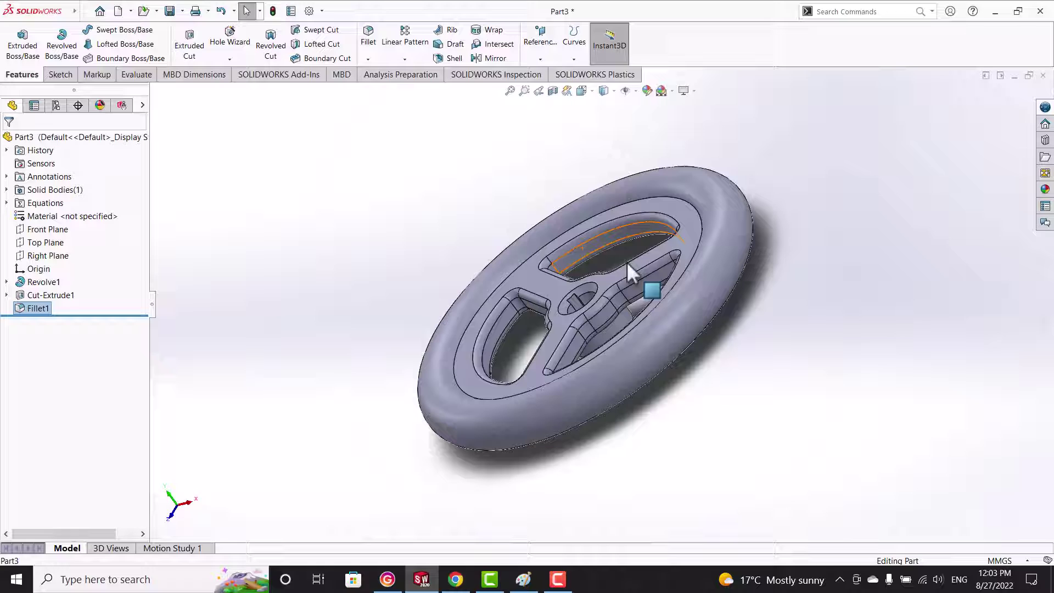
# - Switch the display to shaded without edges, viewing the wheel near face-on
pyautogui.click(611, 90)
pyautogui.click(607, 121)
pyautogui.moveTo(529, 275); pyautogui.dragTo(593, 313, button='middle')
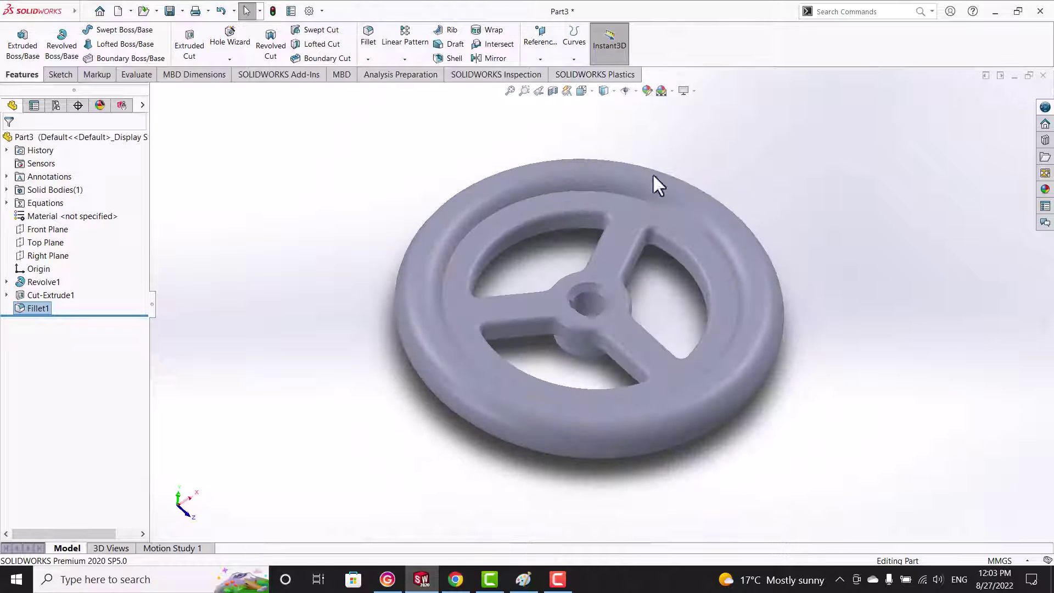
# - Apply a dark grey appearance to the whole part from the rim face
pyautogui.click(654, 197)
pyautogui.rightClick(654, 197)
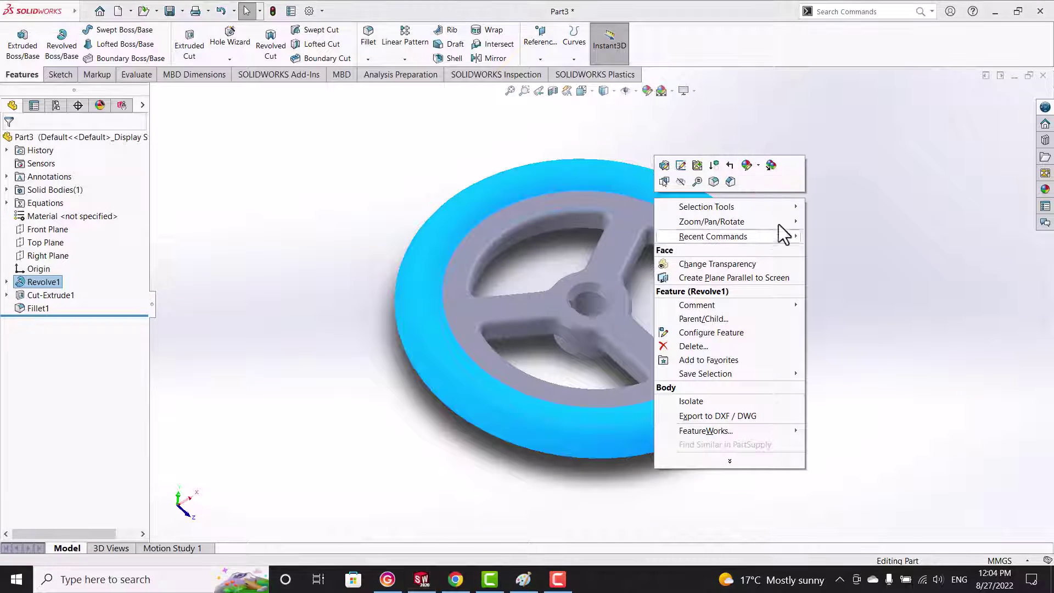
pyautogui.click(758, 166)
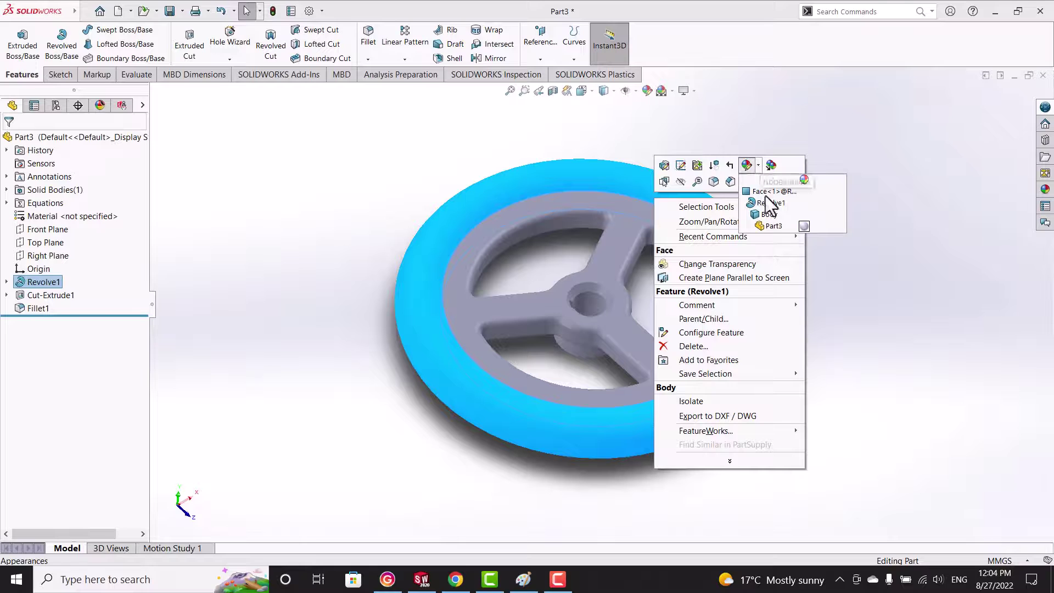
pyautogui.click(804, 226)
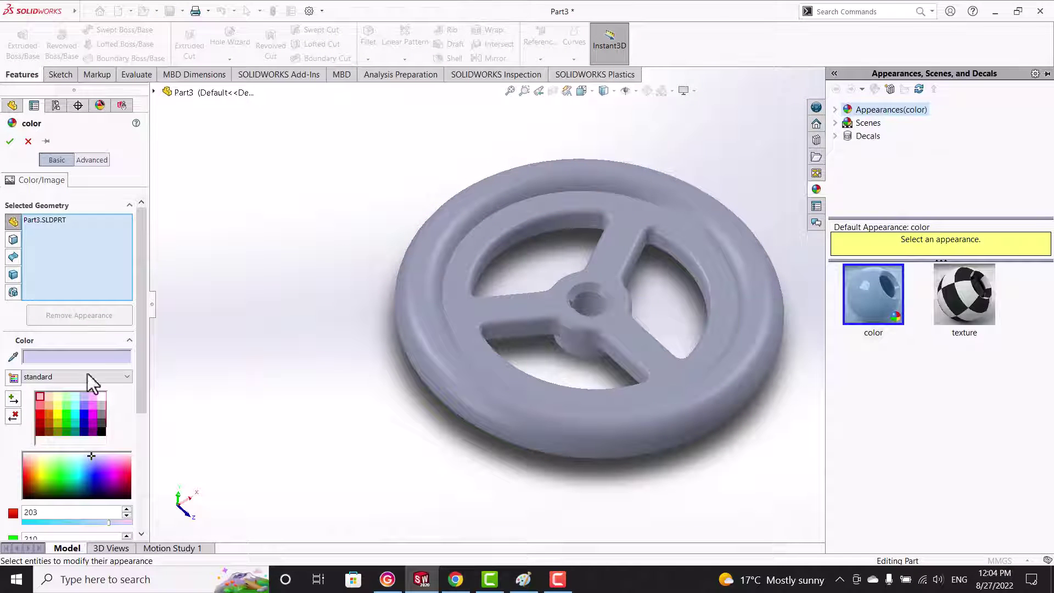
pyautogui.click(104, 397)
pyautogui.click(101, 414)
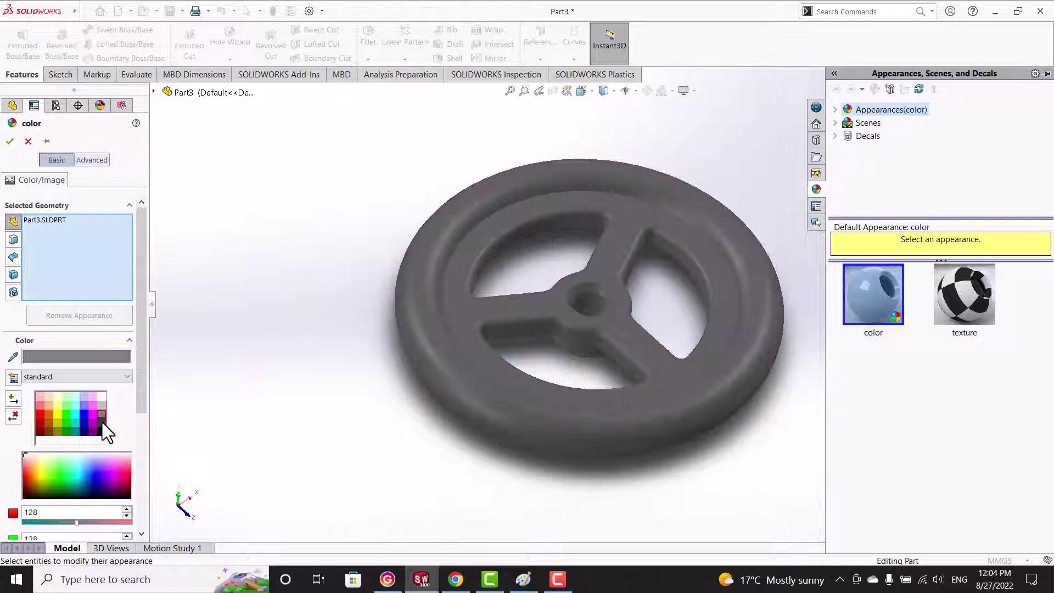
pyautogui.click(103, 421)
pyautogui.click(10, 141)
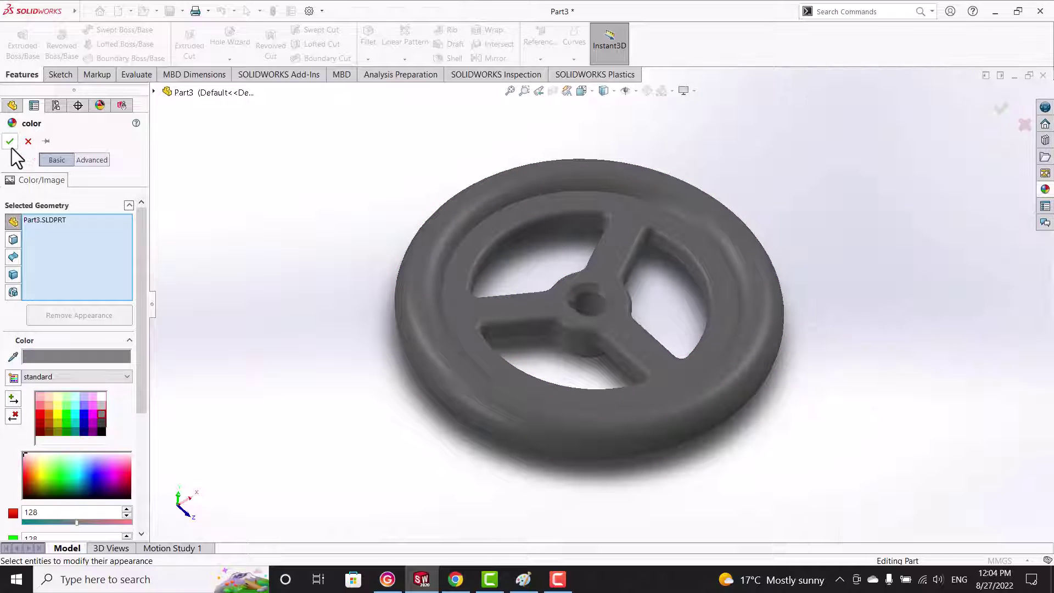
pyautogui.moveTo(197, 351); pyautogui.dragTo(256, 515, button='middle')
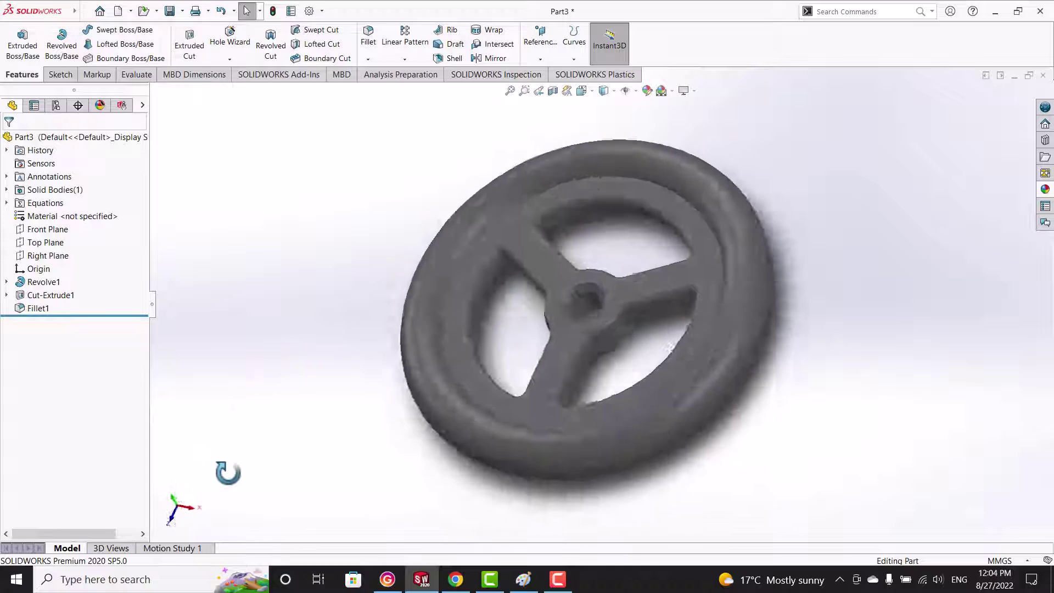
pyautogui.scroll(-3, 594, 354)
pyautogui.scroll(5, 595, 357)
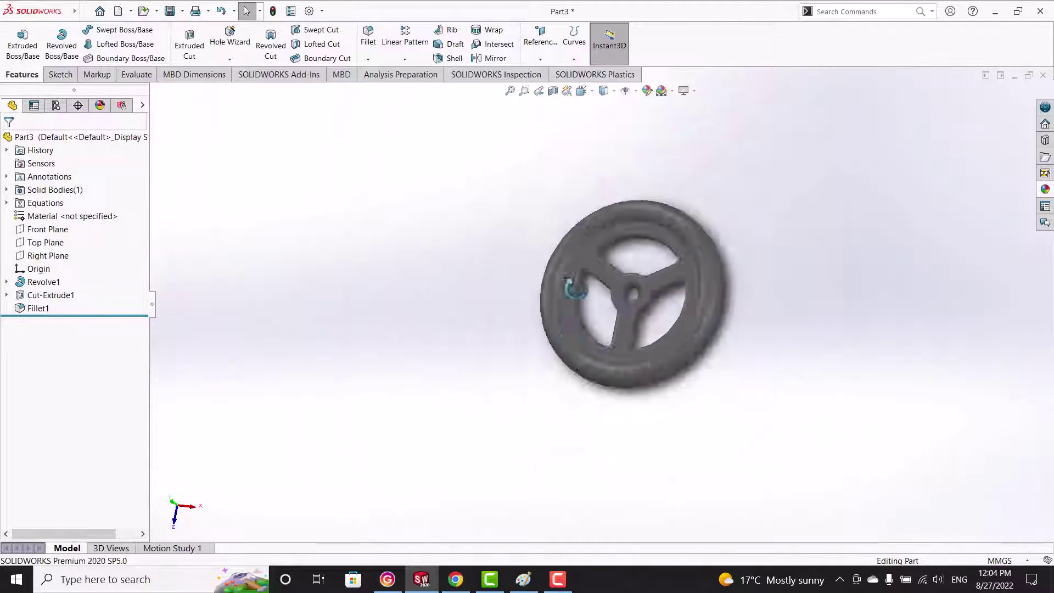
pyautogui.moveTo(566, 283); pyautogui.dragTo(584, 299, button='middle')
pyautogui.scroll(-3, 584, 299)
pyautogui.moveTo(659, 294)
pyautogui.mouseDown(button='middle')
pyautogui.moveTo(657, 467)
pyautogui.moveTo(657, 457)
pyautogui.mouseUp(button='middle')
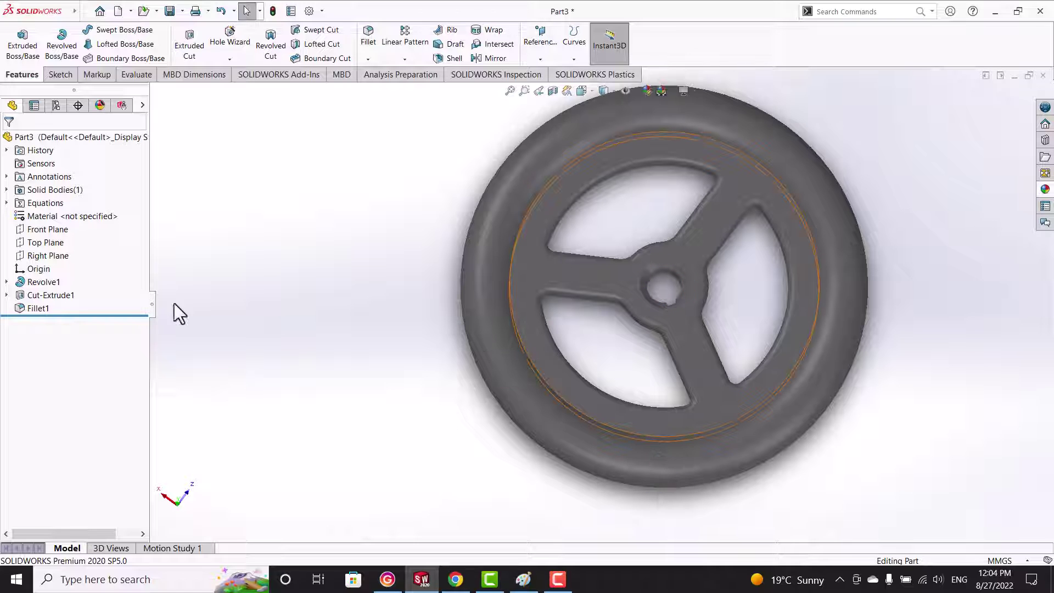
pyautogui.scroll(3, 736, 308)
pyautogui.moveTo(736, 308)
pyautogui.mouseDown(button='middle')
pyautogui.moveTo(616, 212)
pyautogui.moveTo(631, 329)
pyautogui.moveTo(627, 269)
pyautogui.mouseUp(button='middle')
pyautogui.scroll(-5, 631, 329)
pyautogui.scroll(2, 696, 212)
pyautogui.scroll(2, 696, 213)
pyautogui.moveTo(600, 348); pyautogui.dragTo(631, 307, button='middle')
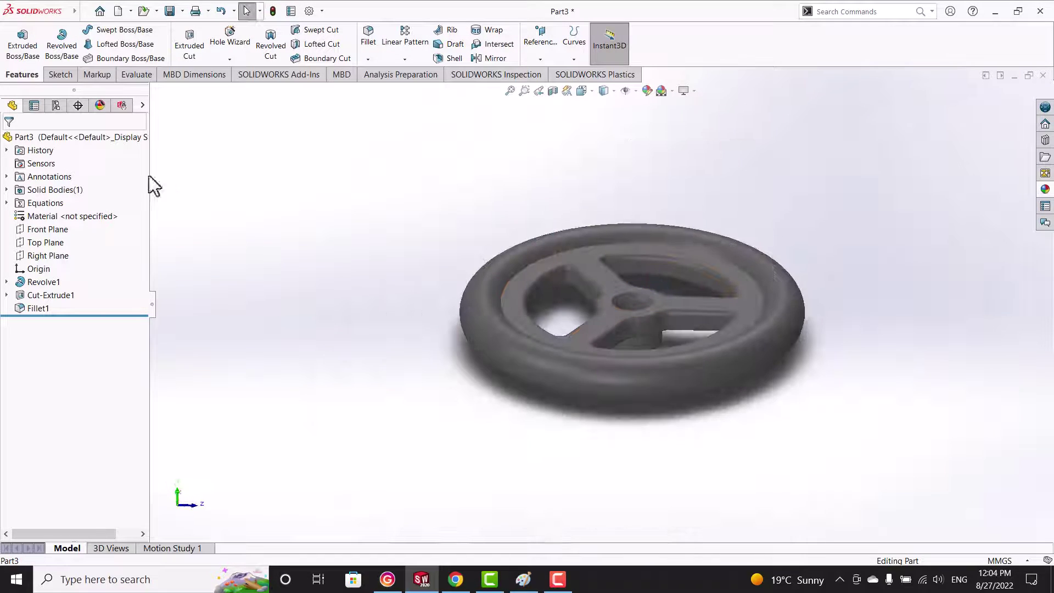
pyautogui.moveTo(713, 346); pyautogui.dragTo(708, 307, button='middle')
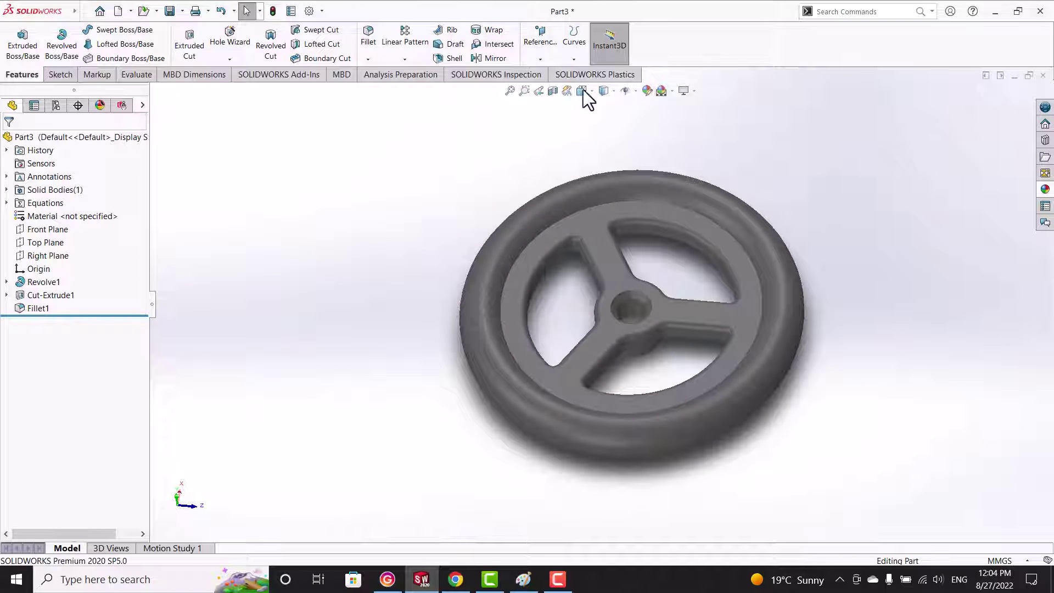
pyautogui.click(606, 154)
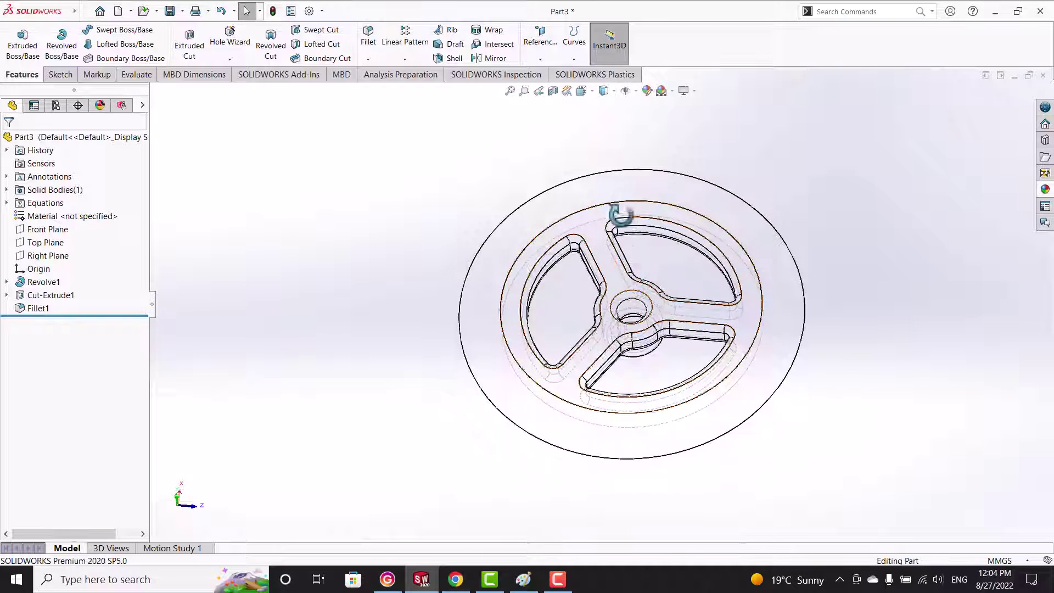
pyautogui.moveTo(617, 212)
pyautogui.mouseDown(button='middle')
pyautogui.moveTo(613, 98)
pyautogui.moveTo(584, 231)
pyautogui.moveTo(671, 306)
pyautogui.mouseUp(button='middle')
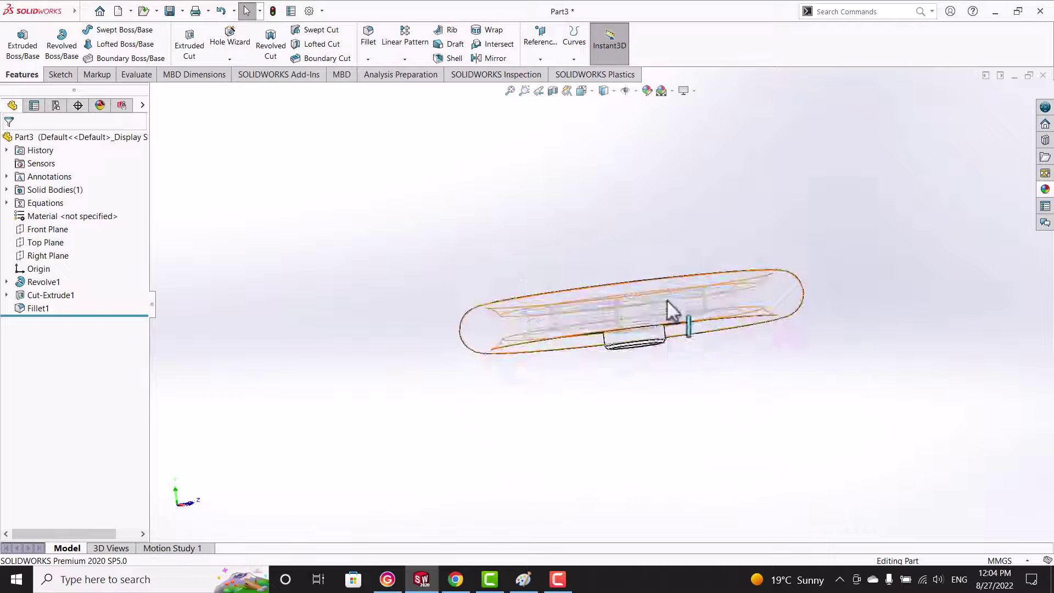
pyautogui.scroll(-4, 670, 306)
pyautogui.click(592, 91)
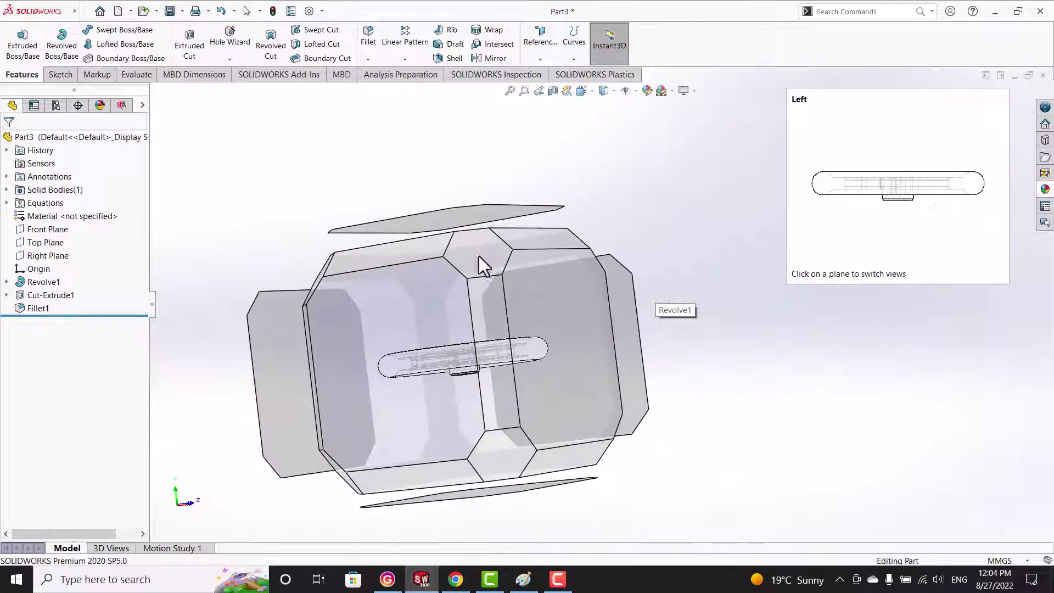
pyautogui.click(595, 231)
pyautogui.click(605, 90)
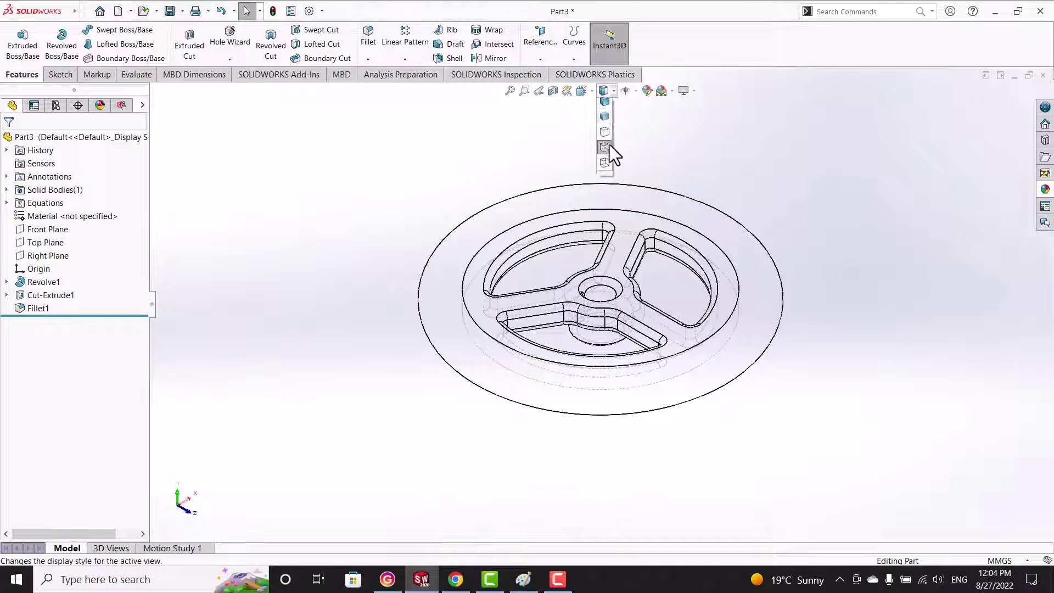
pyautogui.click(606, 120)
pyautogui.click(591, 92)
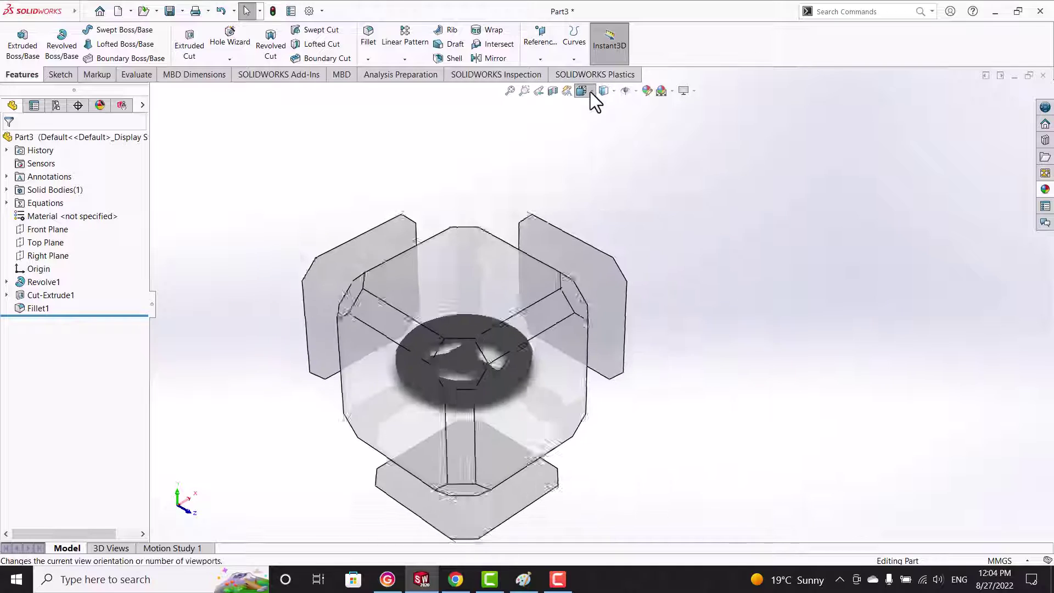
# - Section the wheel on the Front Plane and view the cut profile face-on
pyautogui.click(553, 91)
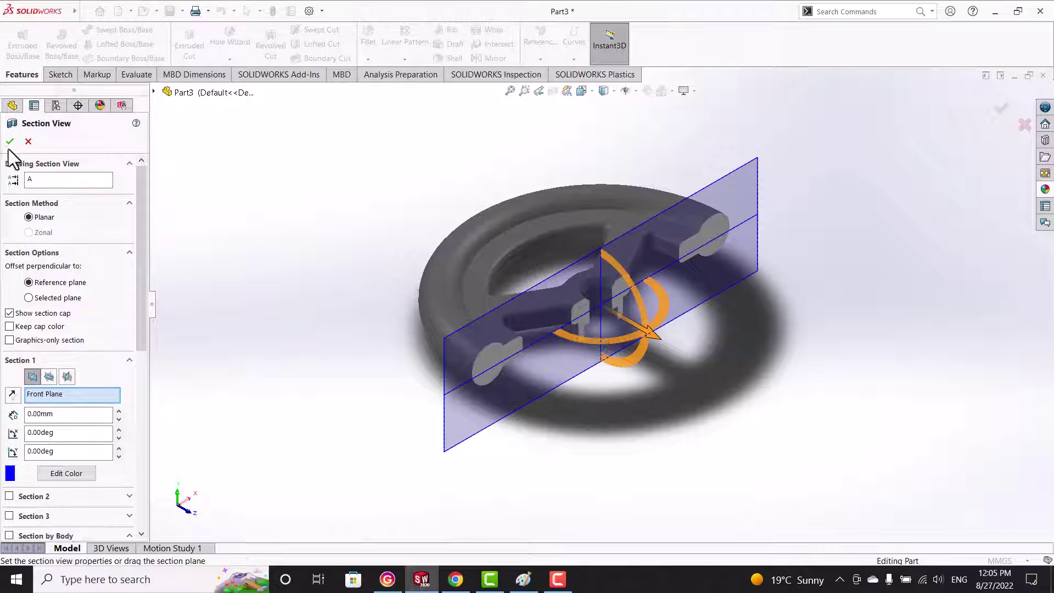
pyautogui.click(11, 121)
pyautogui.moveTo(441, 326); pyautogui.dragTo(377, 228, button='middle')
pyautogui.scroll(-2, 582, 285)
pyautogui.moveTo(582, 286); pyautogui.dragTo(567, 301, button='middle')
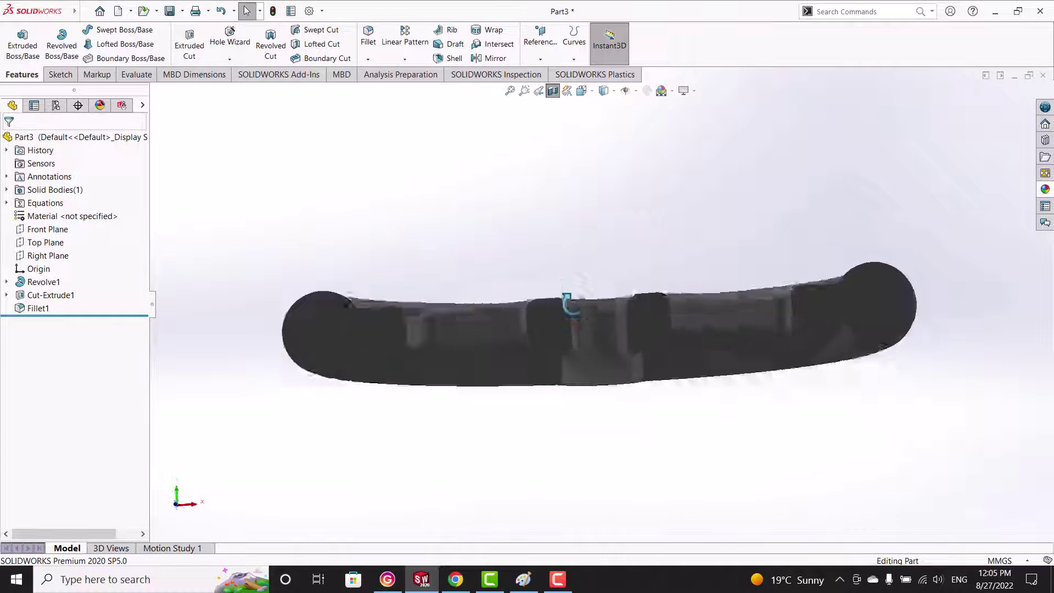
# - Inspect the sectioned wheel from a tilted top view, then minimise SOLIDWORKS
pyautogui.rightClick(361, 319)
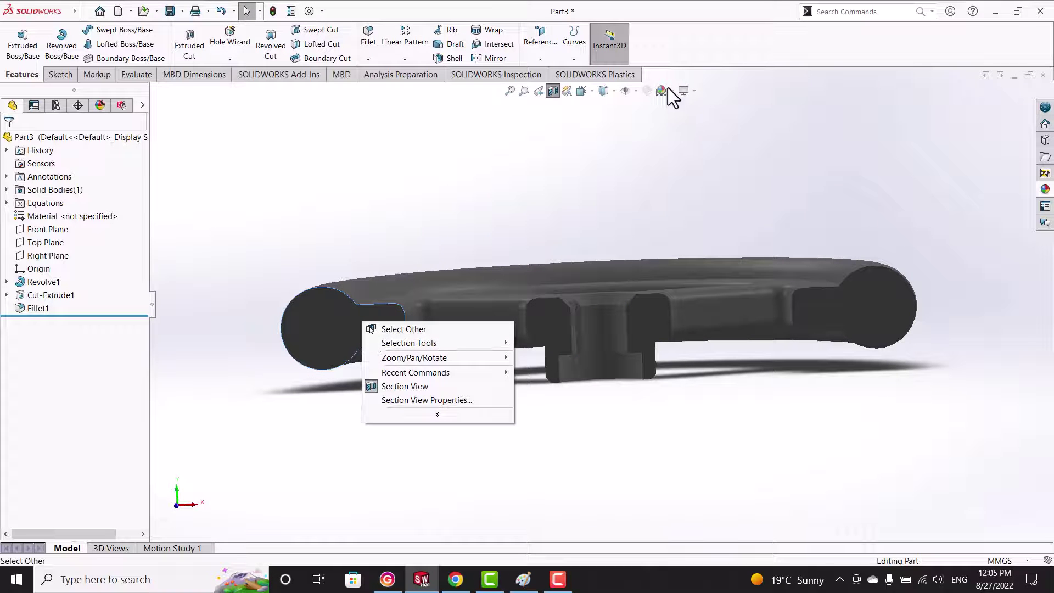
pyautogui.moveTo(519, 224)
pyautogui.mouseDown(button='middle')
pyautogui.moveTo(585, 329)
pyautogui.moveTo(610, 426)
pyautogui.mouseUp(button='middle')
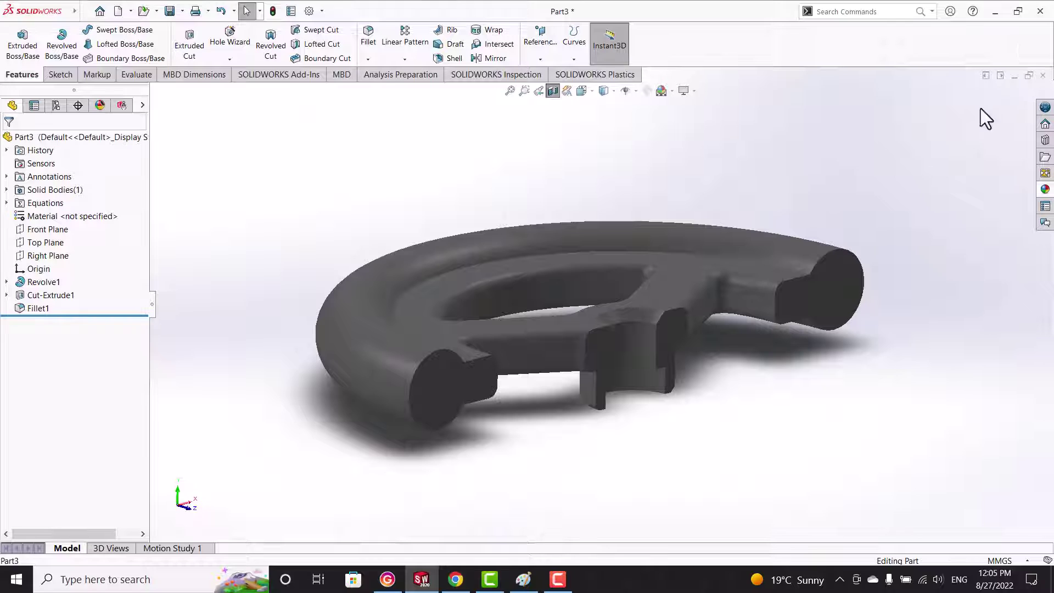
pyautogui.click(994, 11)
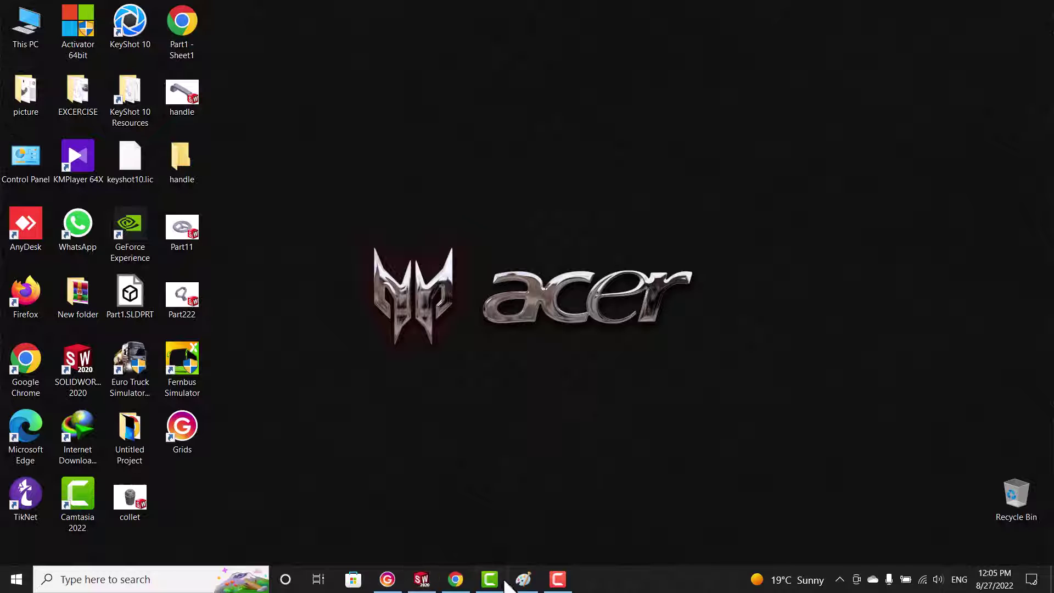